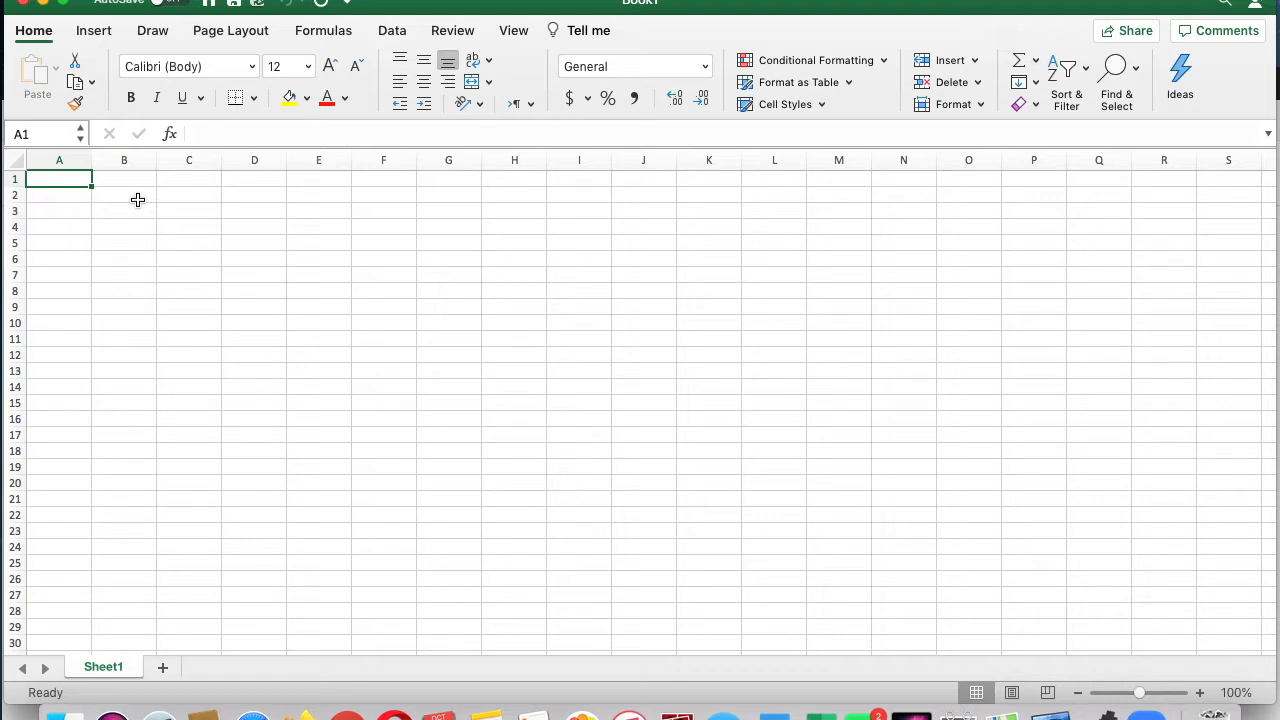
Step: Enter the column headings Test 1, Test 2 and Test 3 in cells B2 to D2
left_click(138, 200)
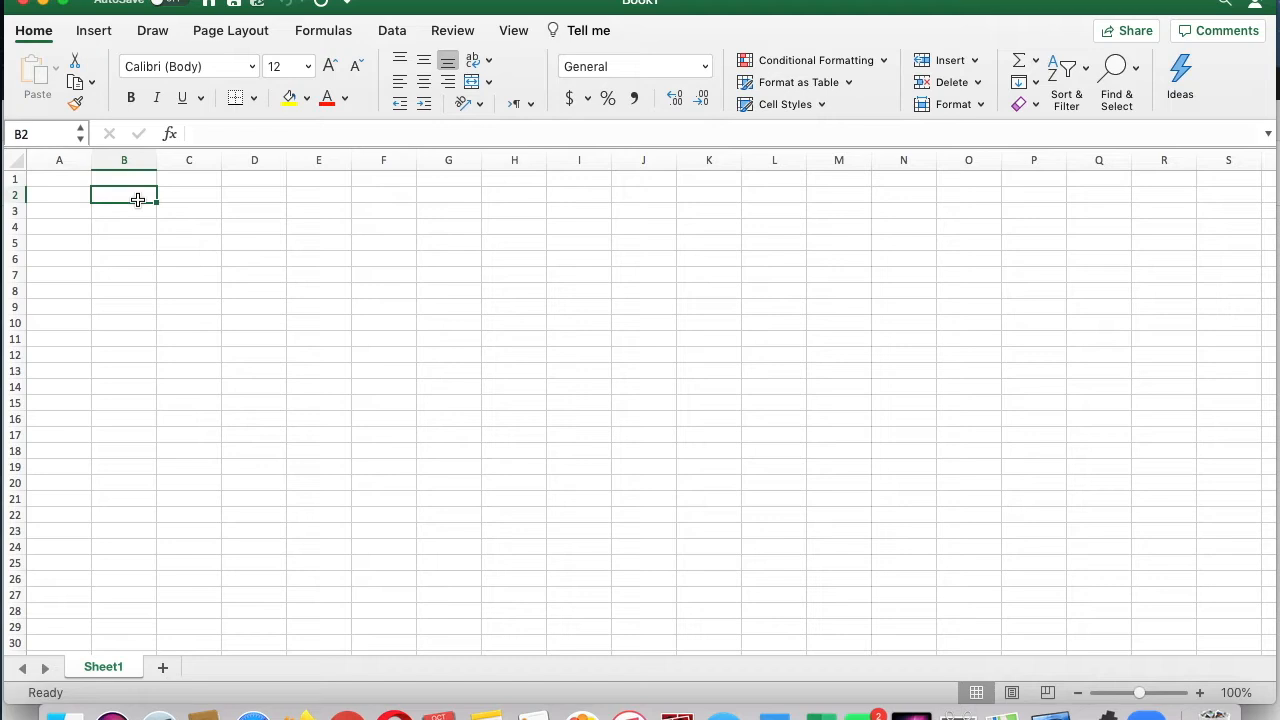
type("Test 1")
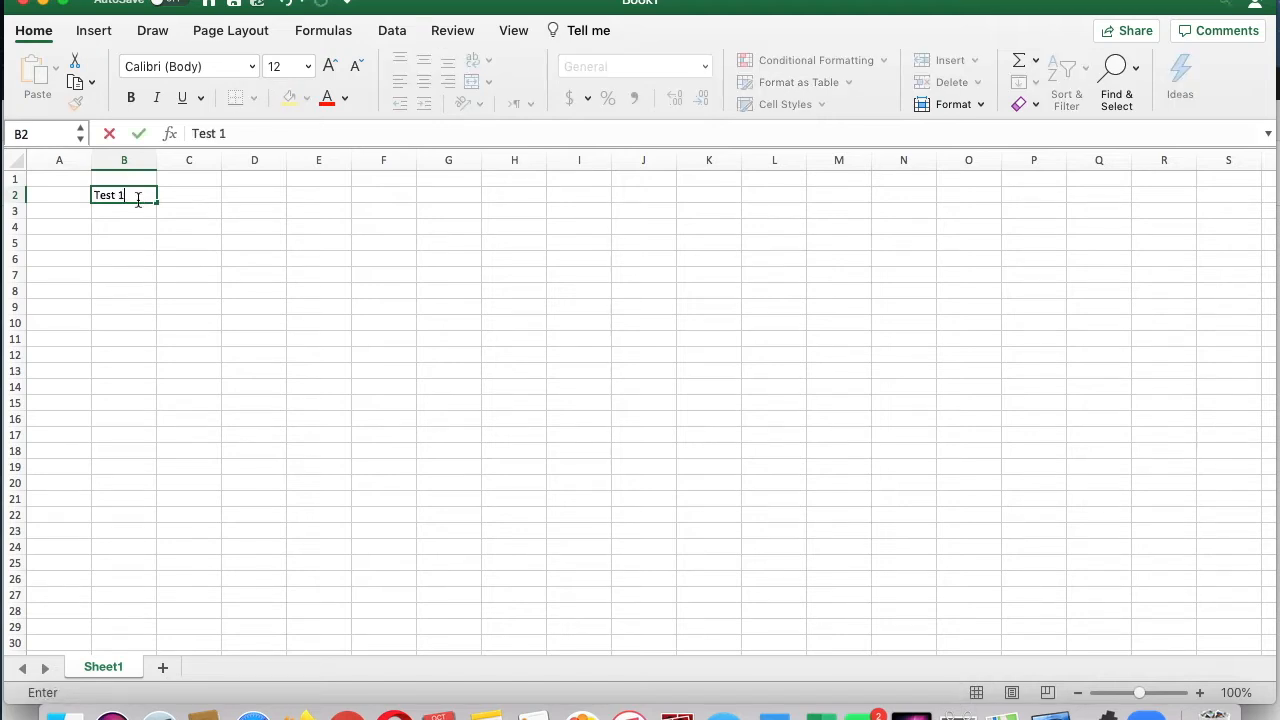
key("Tab")
type("Test ")
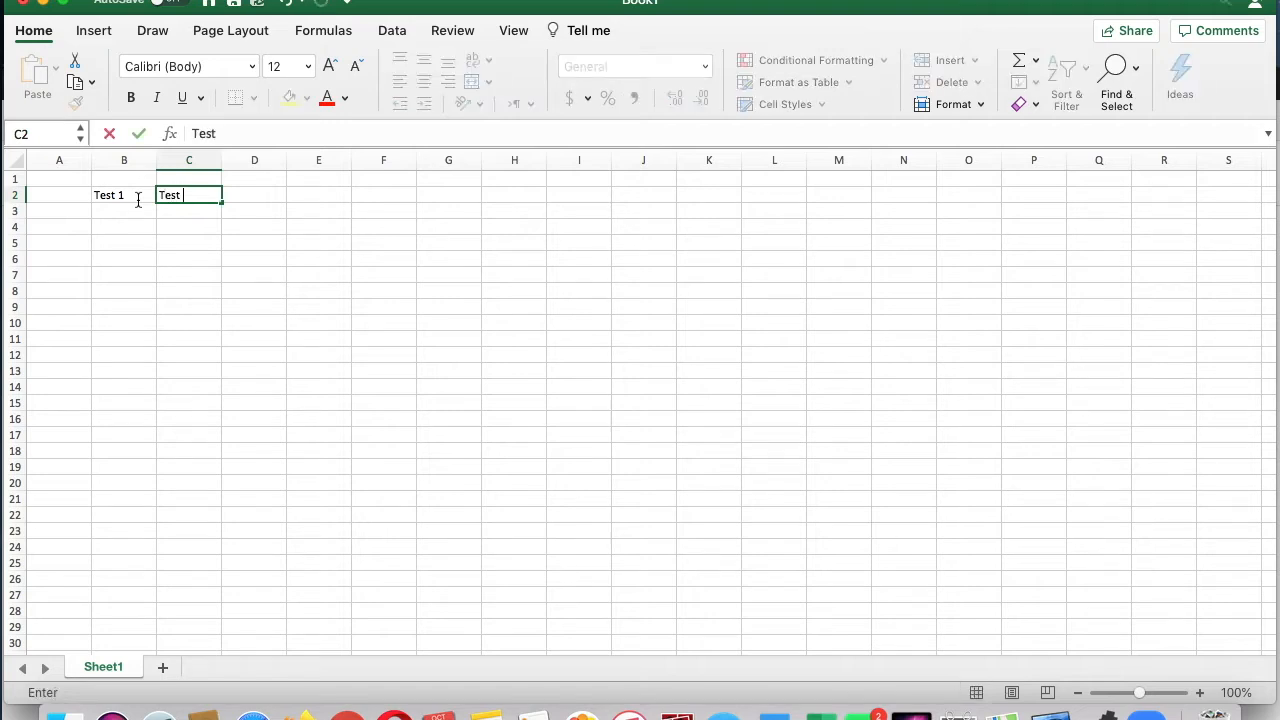
type("2")
key("Tab")
left_click(88, 241)
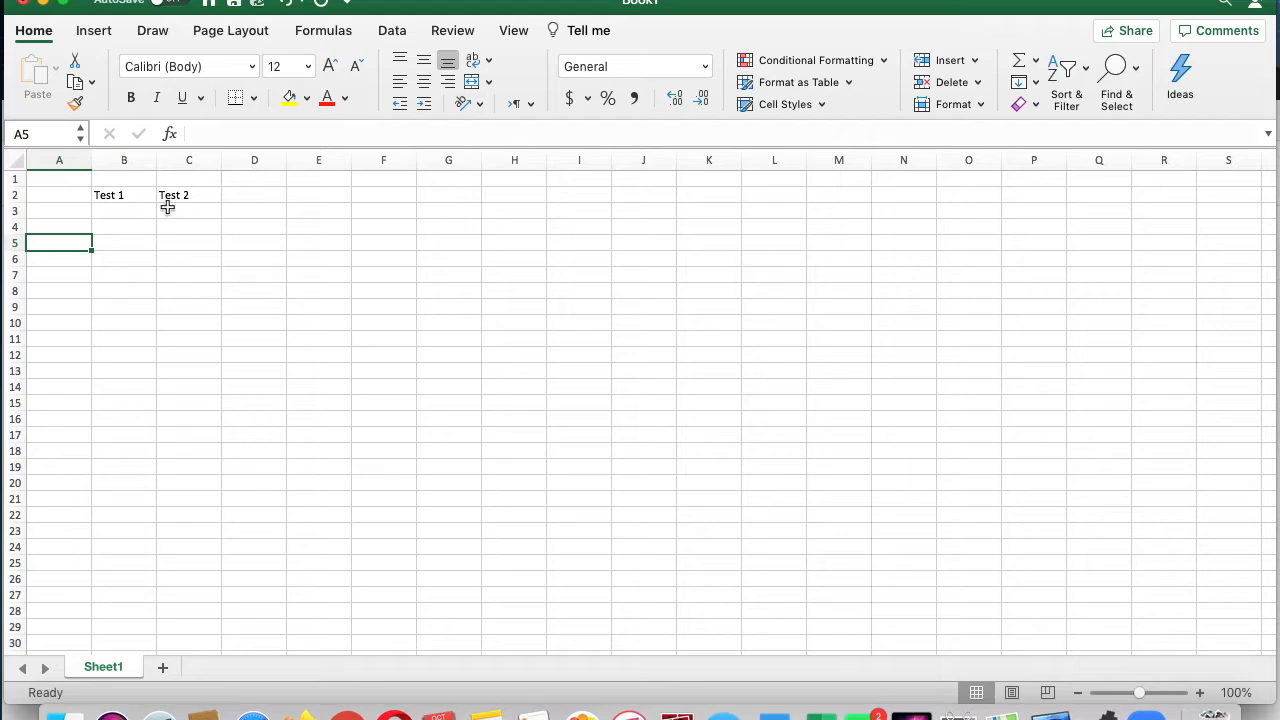
left_click(124, 150)
left_click(245, 273)
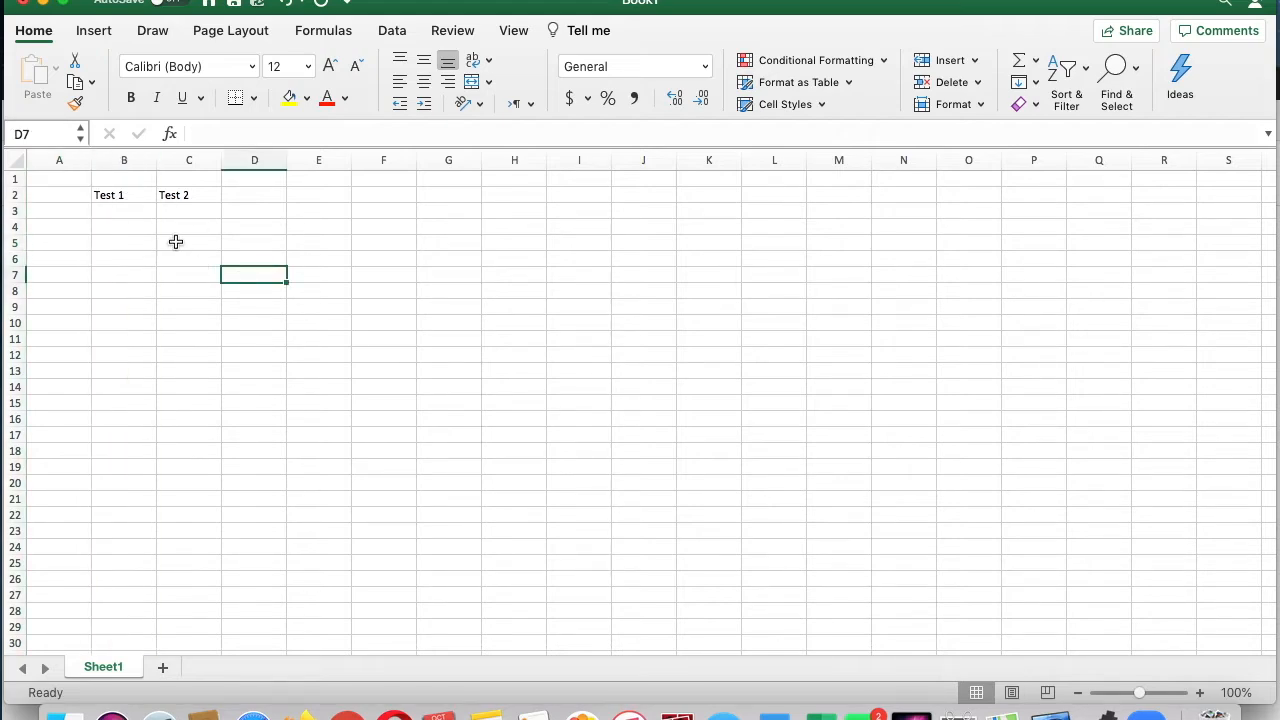
left_click(250, 208)
left_click(265, 193)
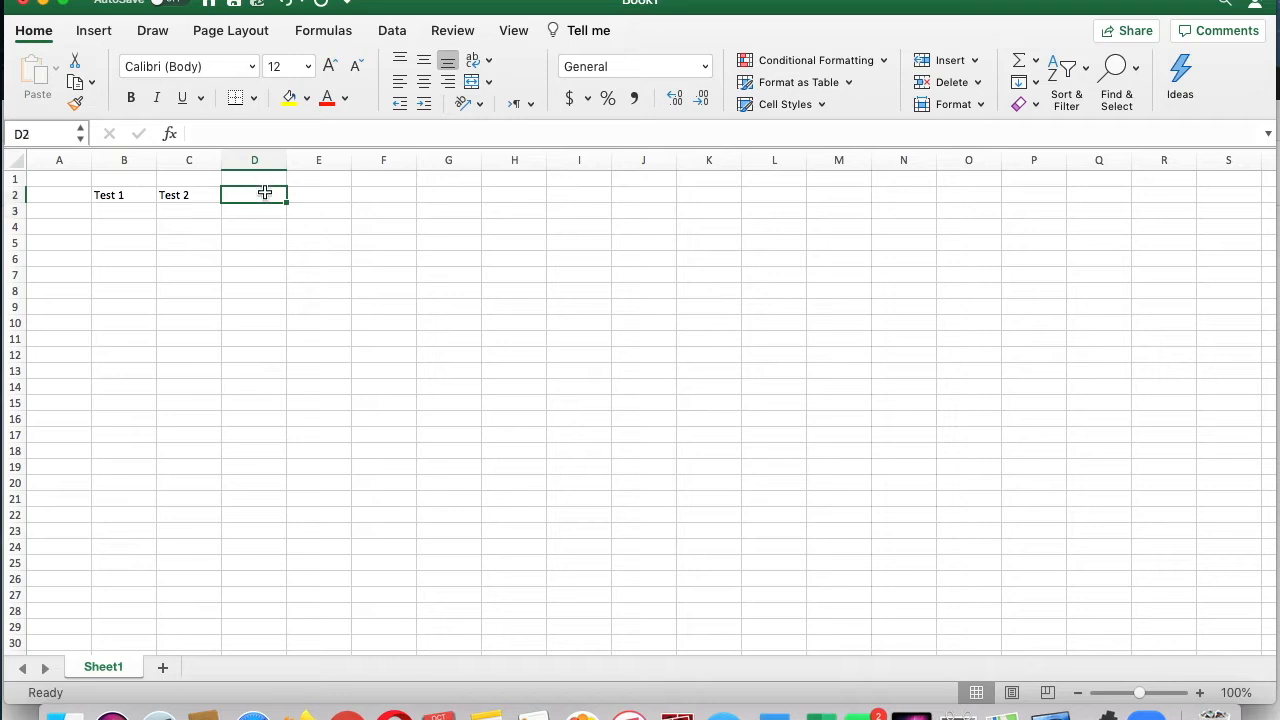
type("Test 3")
key("Return")
Step: Extend the test heading series from B2:D2 to Test 10 in K2 and undo the fill
left_click(212, 256)
left_click(119, 196)
left_click(134, 259)
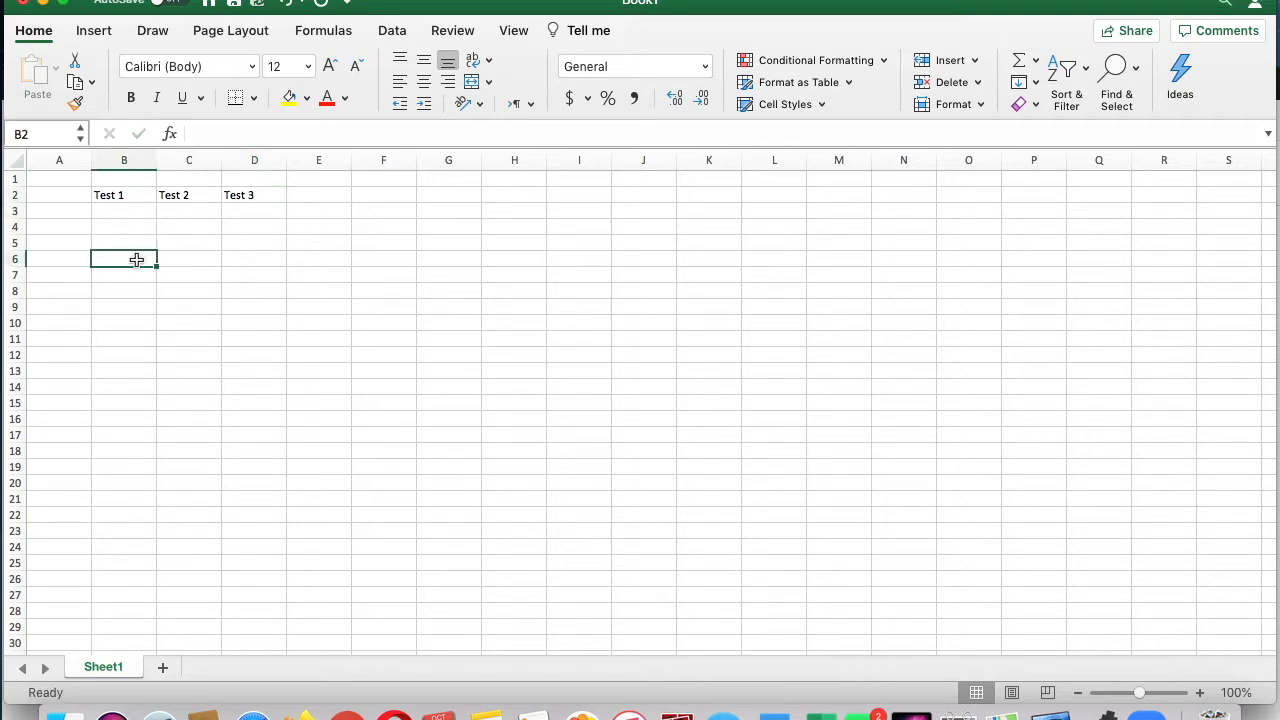
left_click_drag(119, 196, 257, 200)
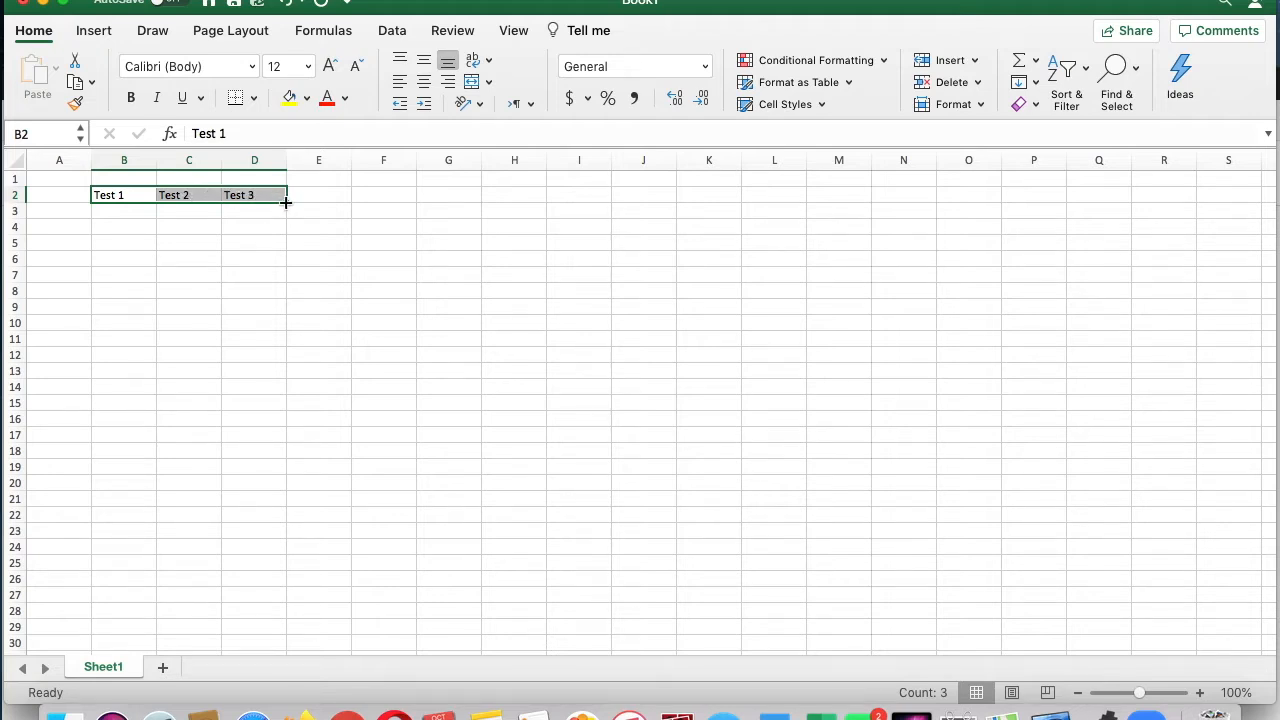
left_click_drag(286, 203, 710, 191)
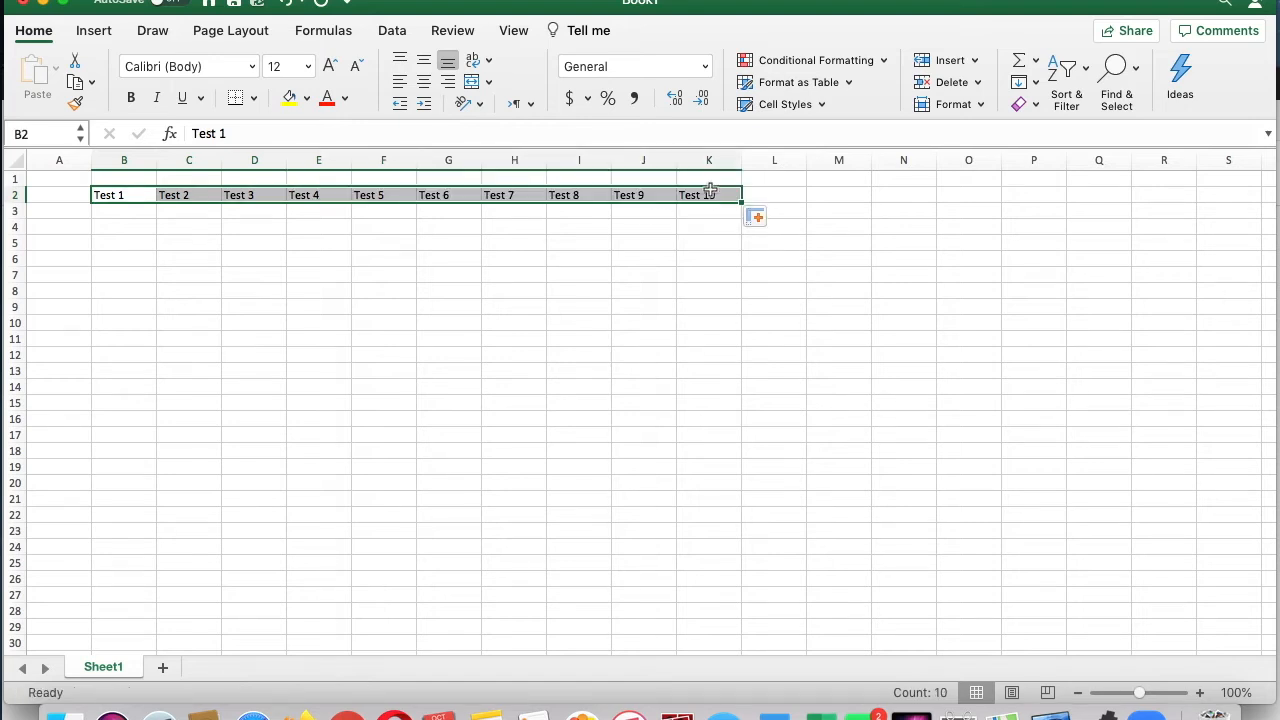
left_click(431, 291)
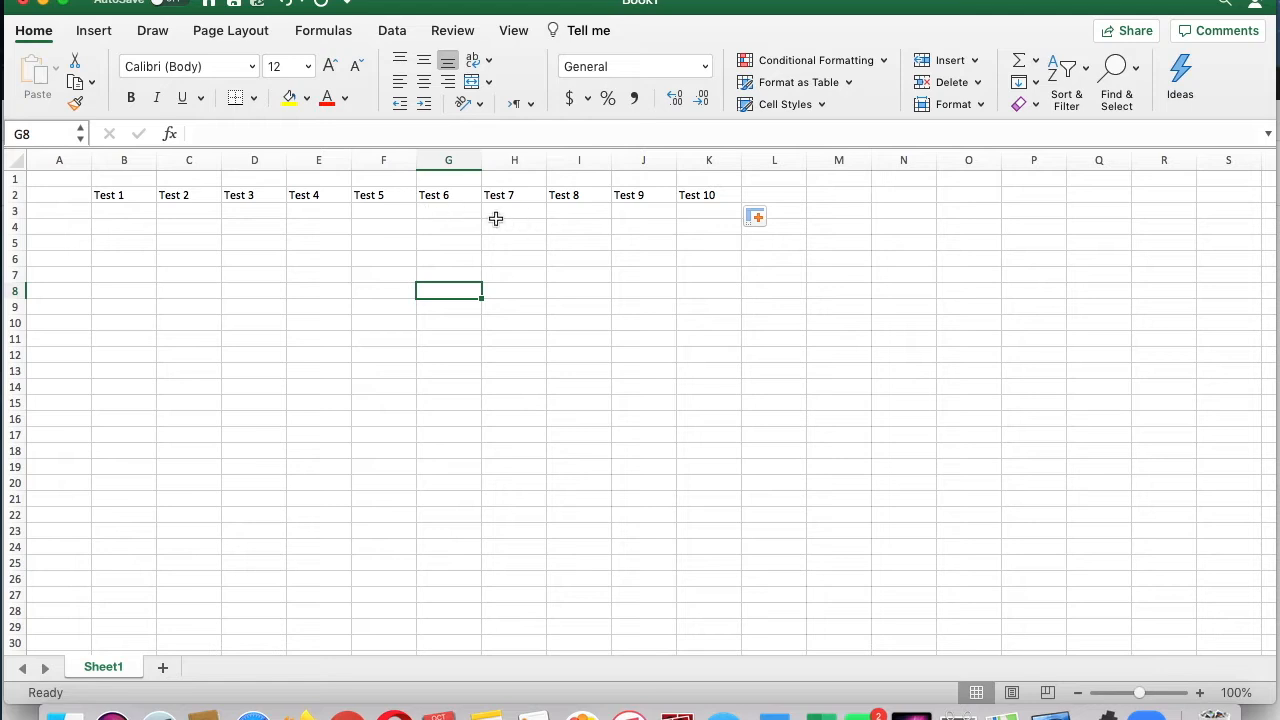
left_click(288, 8)
left_click(262, 288)
Step: Fill the Test 1 to Test 3 heading series across row 2 up to Test 10 in K2
left_click_drag(128, 192, 238, 195)
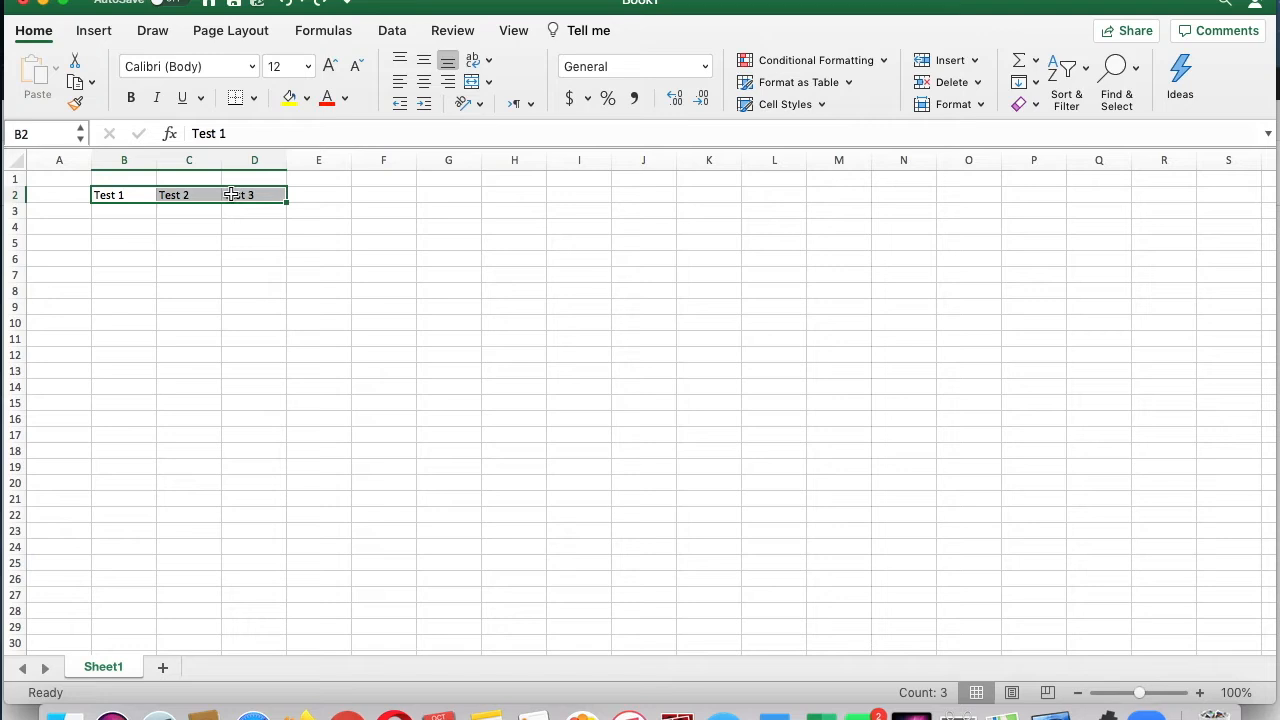
left_click(285, 203)
left_click(285, 203)
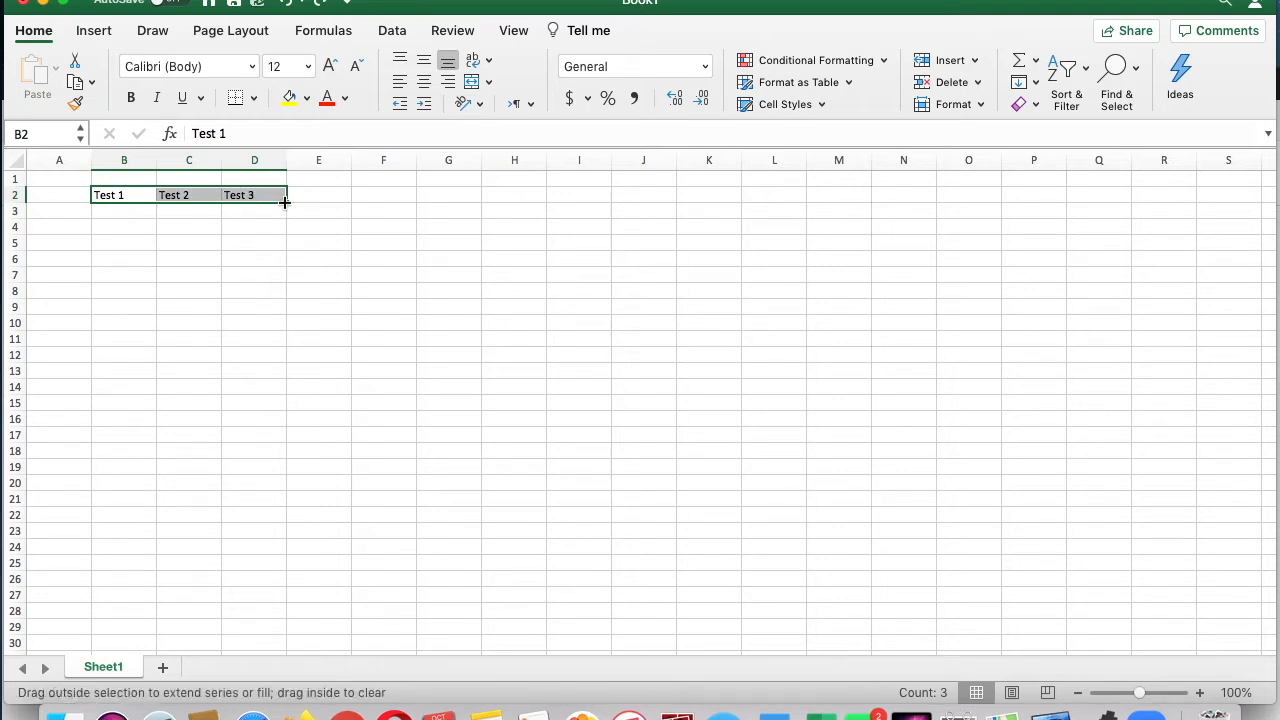
left_click_drag(291, 203, 721, 199)
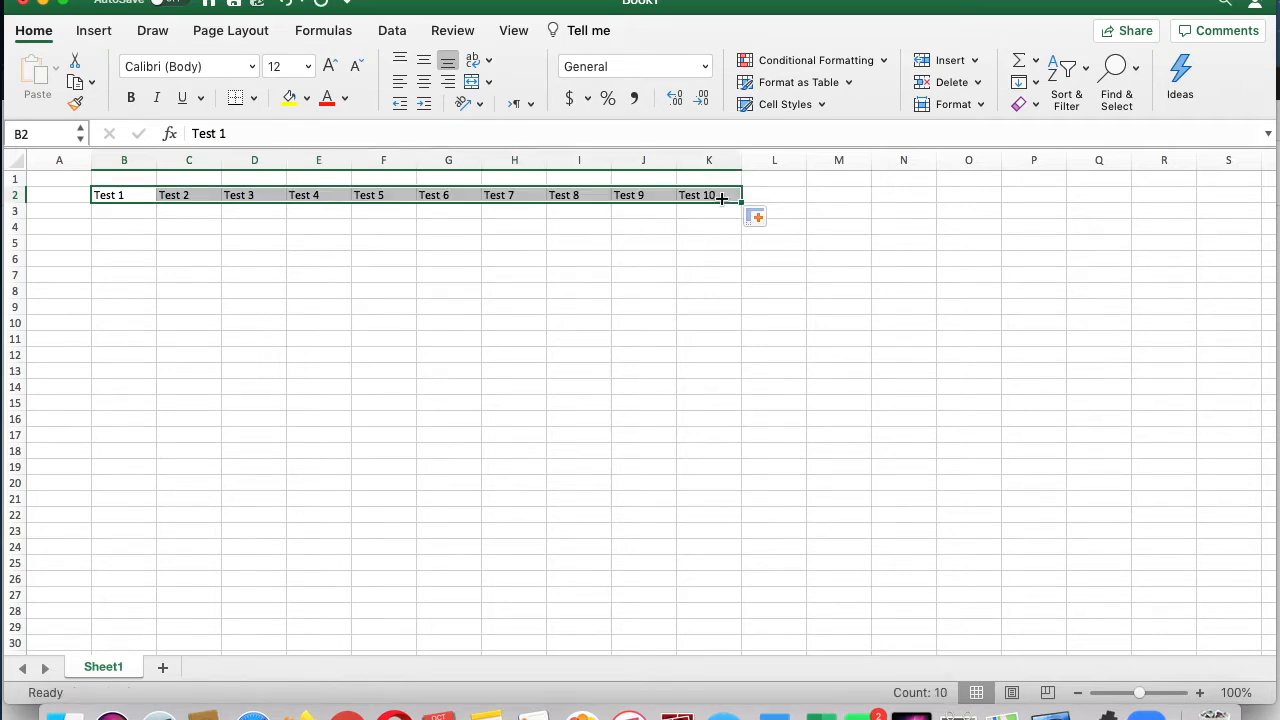
left_click(714, 264)
Step: Add the heading Average in cell L2, directly after the Test 10 column
left_click(782, 197)
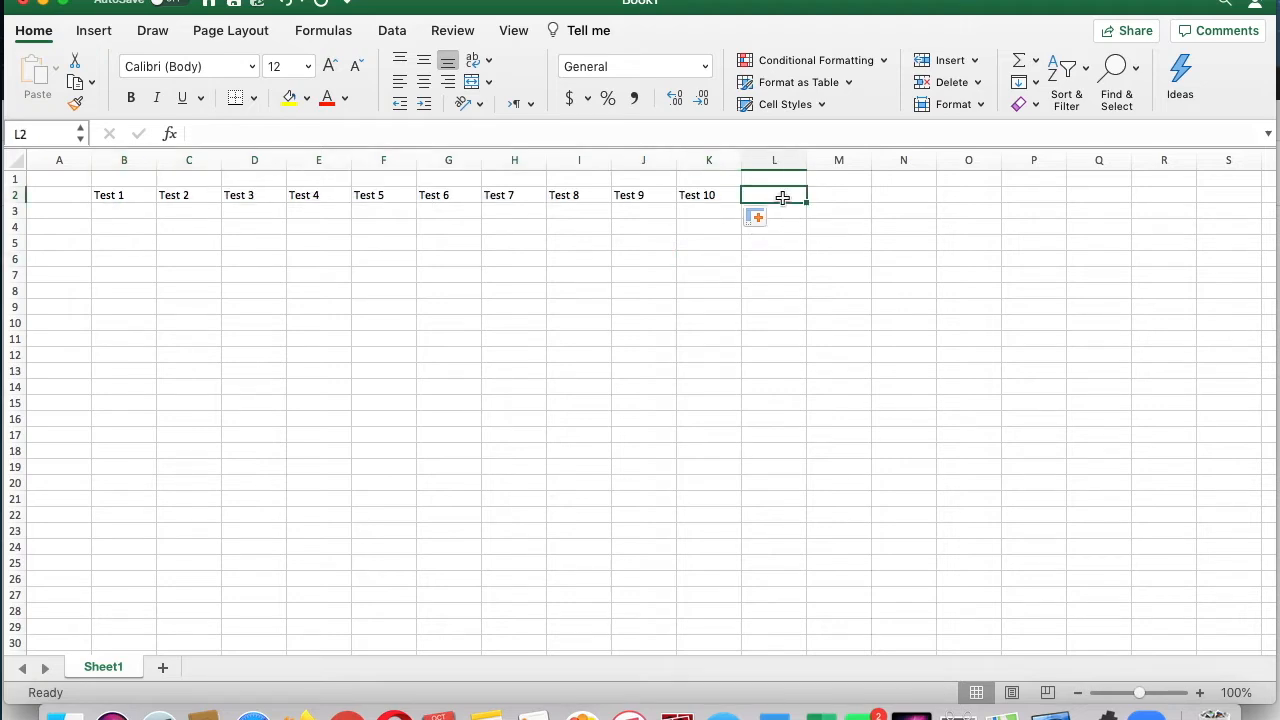
type("Average")
key("Return")
left_click(515, 498)
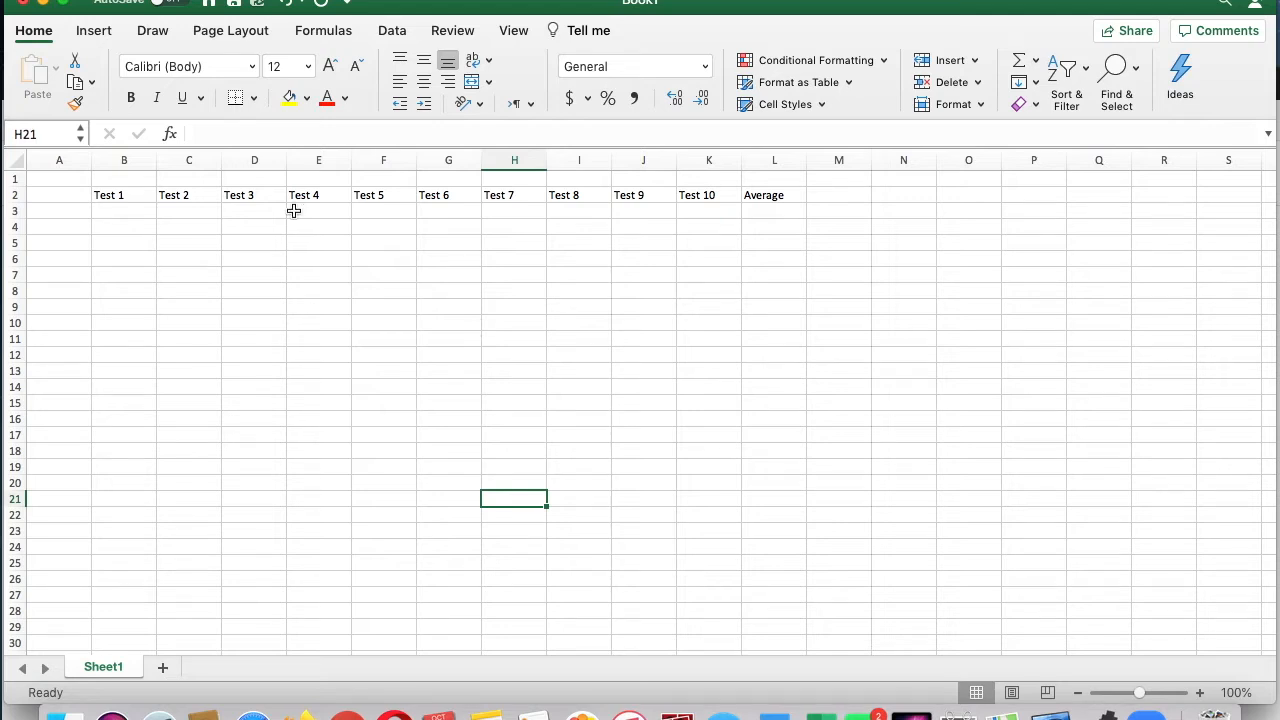
Step: Enter the heading Subject in cell A2 and widen column A slightly
left_click(57, 212)
left_click(61, 194)
type("Subme")
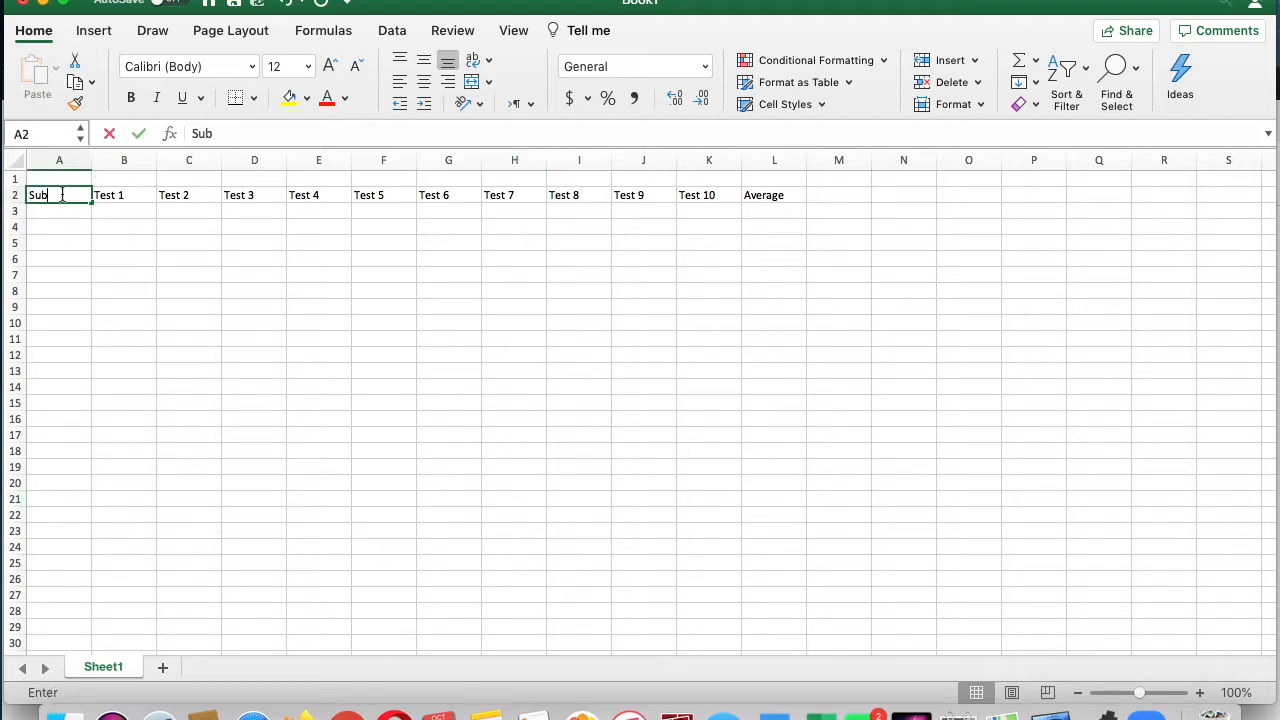
key("BackSpace")
type("ject")
key("Return")
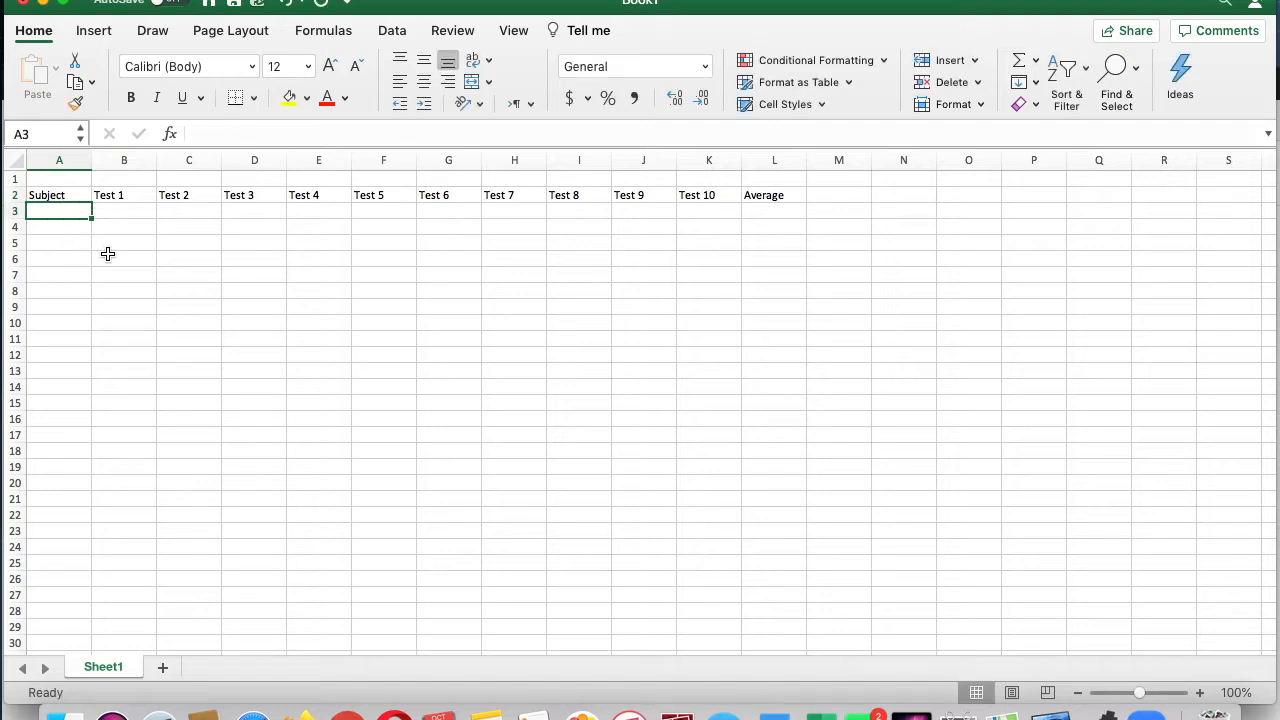
left_click(140, 248)
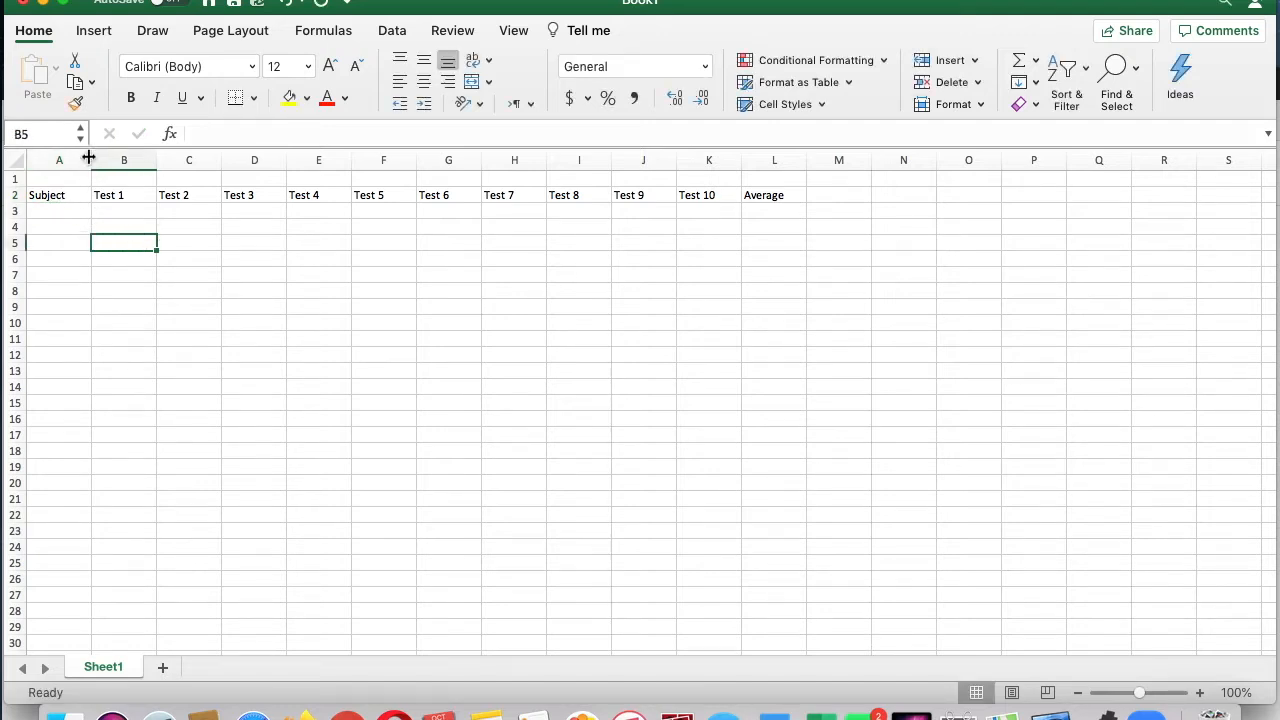
mouse_move(89, 160)
left_mouse_down()
mouse_move(123, 160)
mouse_move(99, 160)
left_mouse_up()
left_click(193, 320)
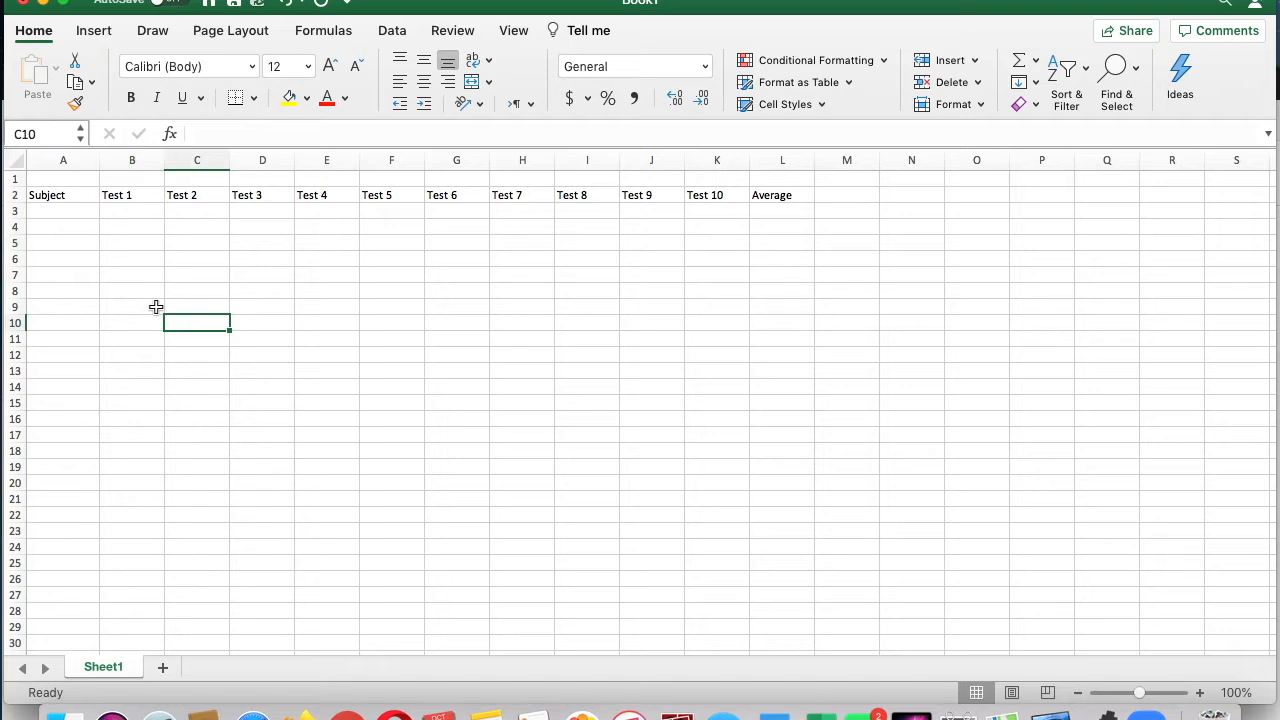
Step: List the subjects Math, Reading and Writing in cells A3 to A5
left_click(72, 217)
type("Math")
key("Return")
type("Reading")
key("Return")
type("Writing")
key("Return")
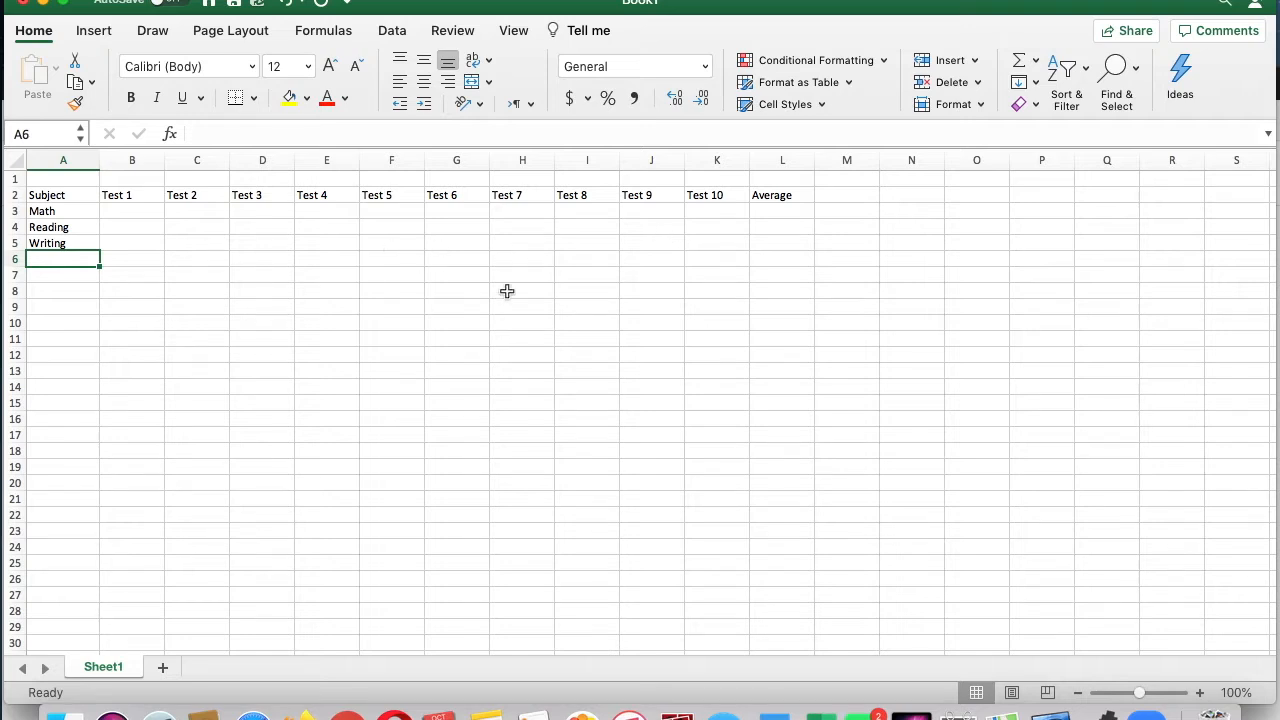
Step: Enter the Math scores 89, 88, 78, 65 and 78 for Tests 1 to 5 in B3:F3
left_click(137, 214)
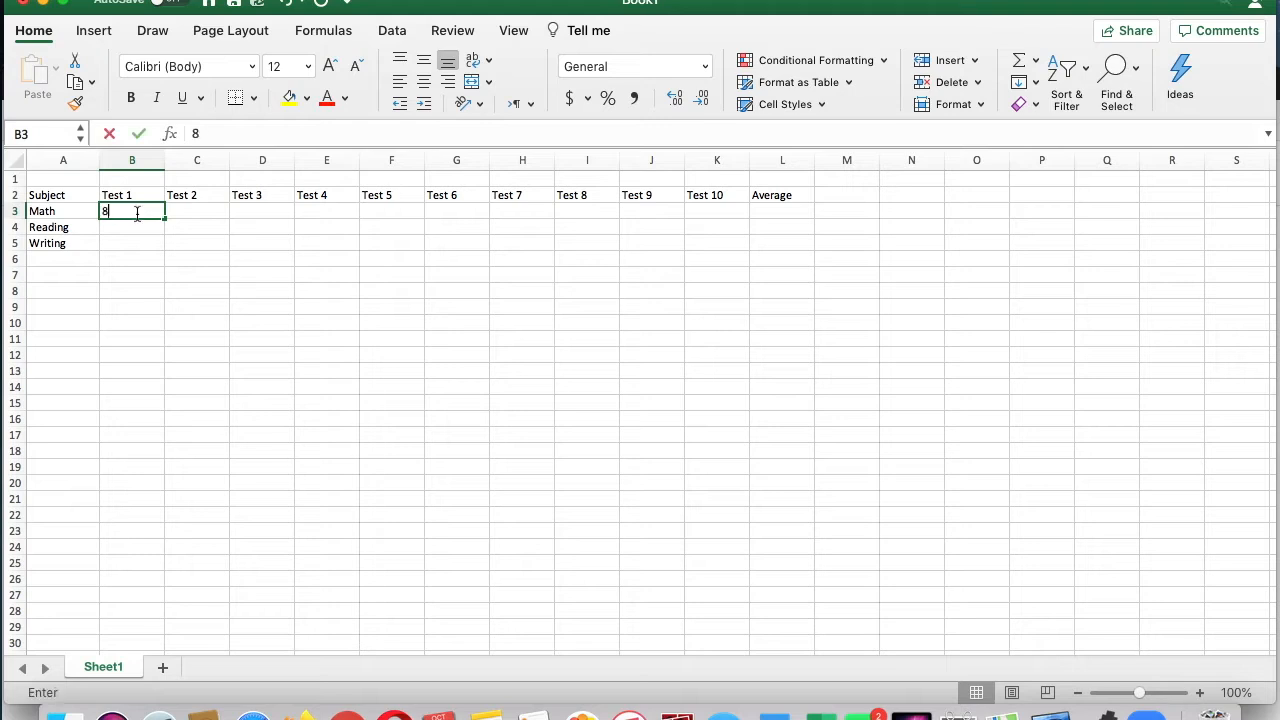
type("89")
key("Tab")
type("88")
key("Tab")
type("78")
key("Tab")
type("65")
key("Tab")
type("78")
key("Tab")
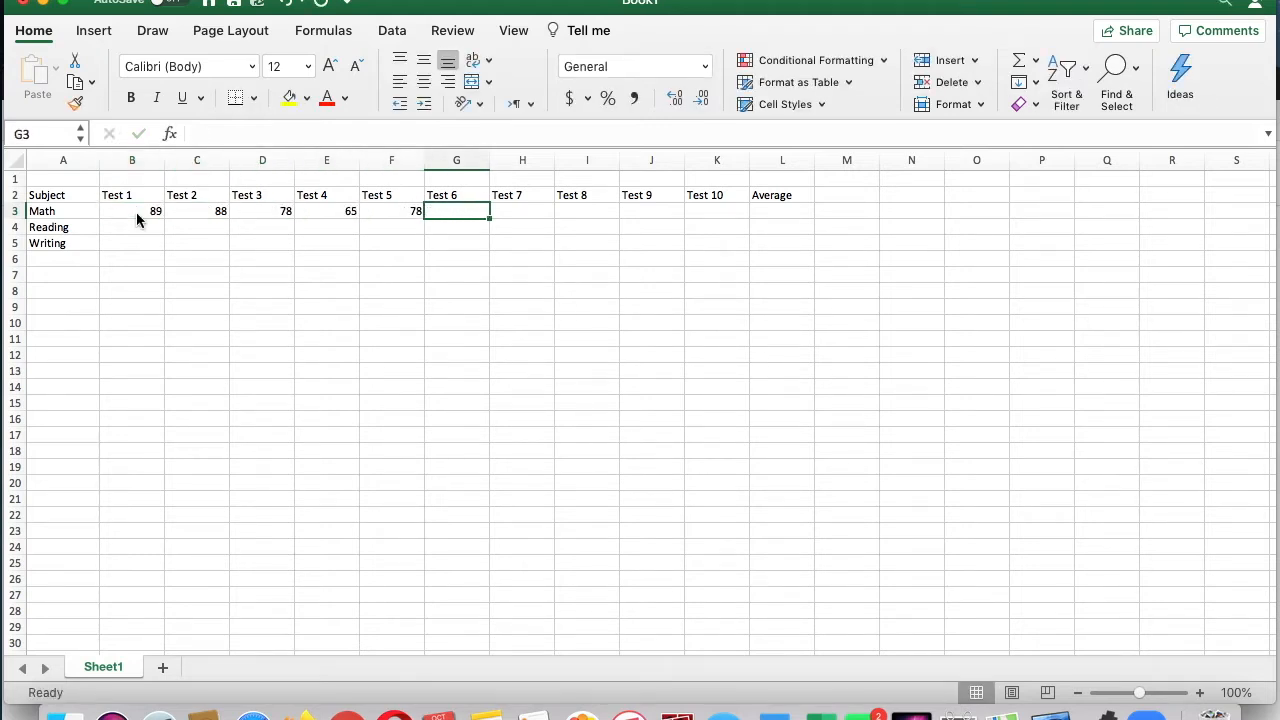
Step: Enter the Math scores 56, 88, 89, 90 and 87 for Tests 6 to 10 in G3:K3
type("56")
key("Tab")
type("88")
key("Tab")
type("89")
key("Tab")
type("90")
key("Tab")
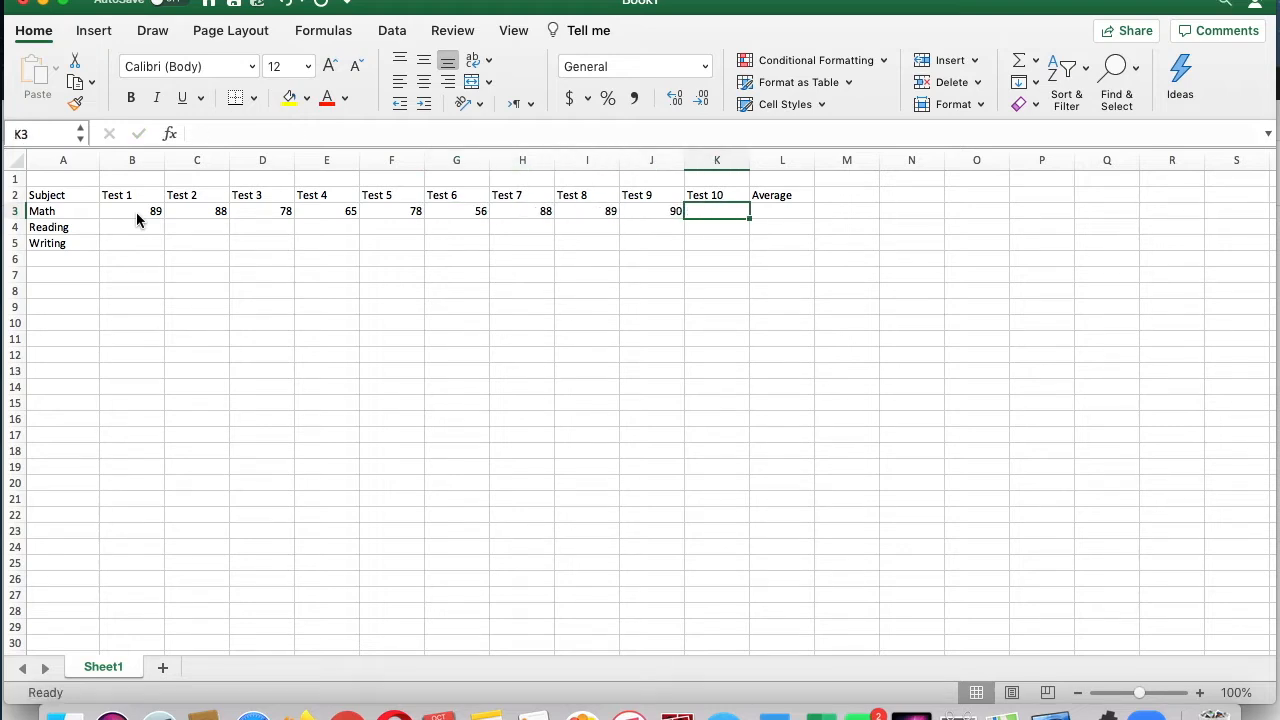
type("87")
key("Return")
Step: Enter the Reading scores 77, 88, 98, 99 and 100 for Tests 1 to 5 in B4:F4
key("Right")
key("Up")
key("Left")
key("Left")
key("Right")
key("Right")
key("Left")
key("Left")
key("Left")
key("Left")
key("Left")
key("Left")
key("Left")
key("Left")
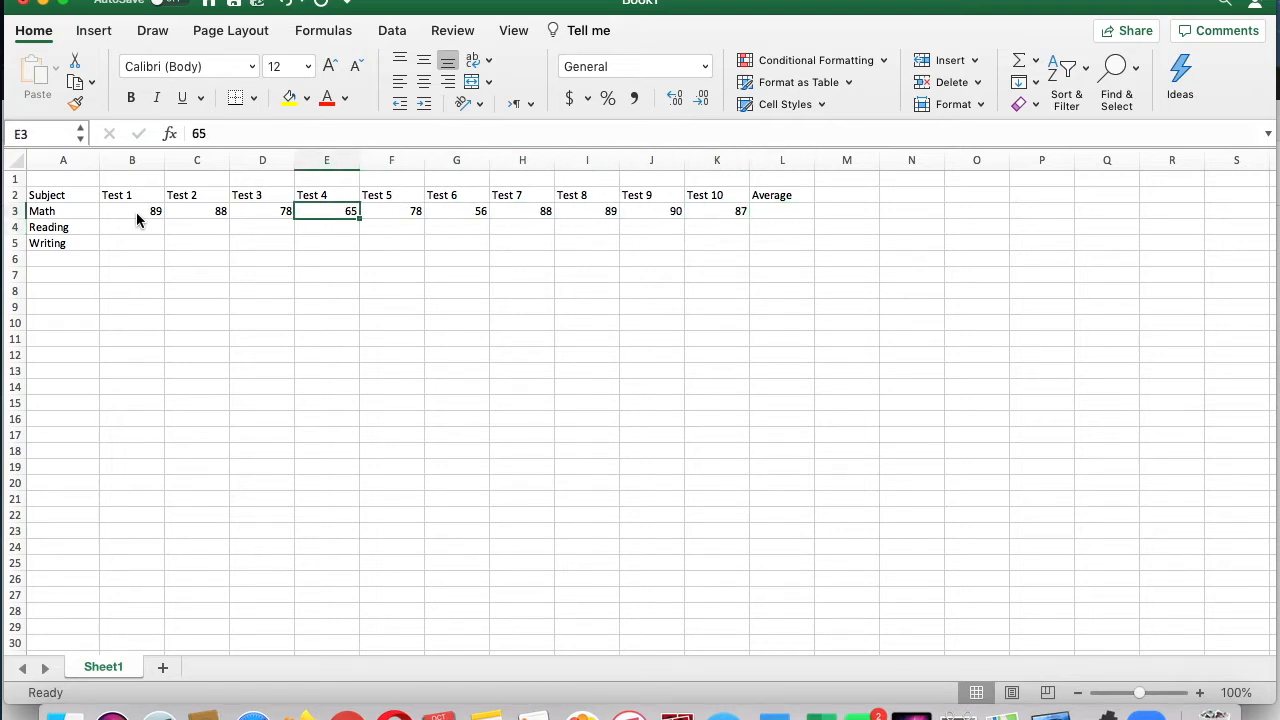
key("Down")
key("Down")
key("Left")
key("Left")
key("Up")
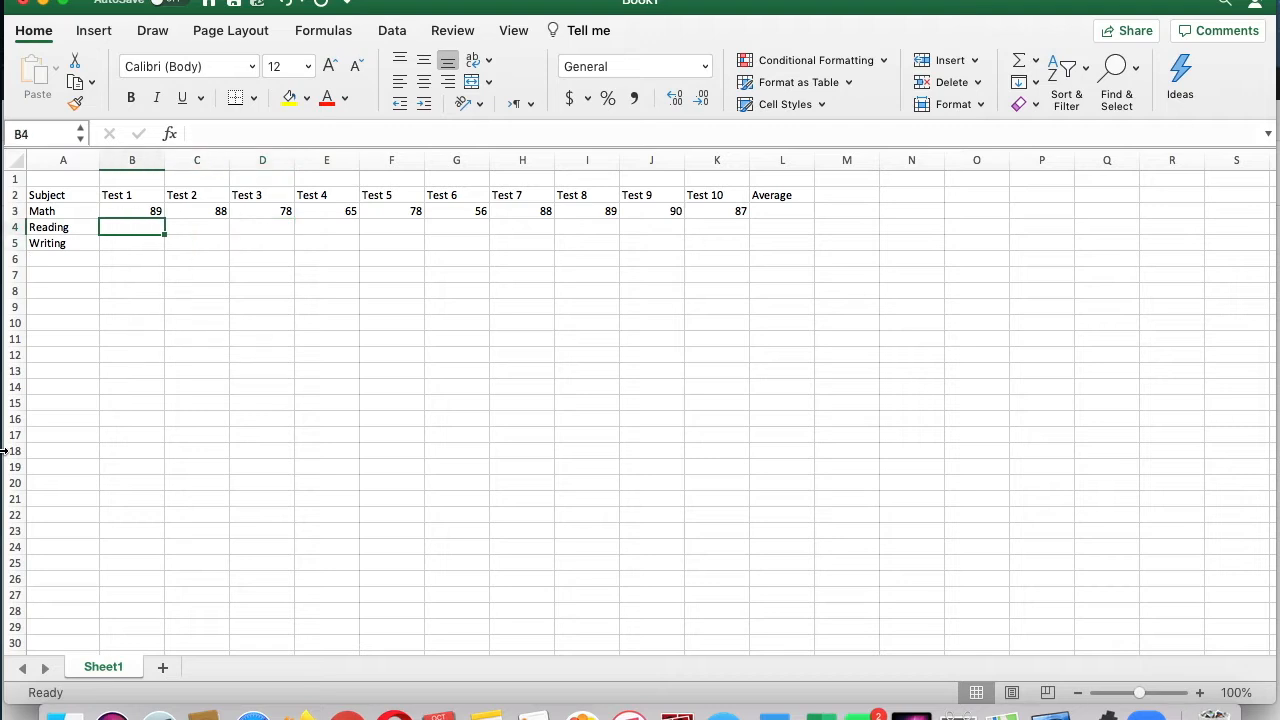
type("77")
key("Tab")
type("88")
key("Tab")
type("98")
key("Tab")
type("99")
key("Tab")
type("100")
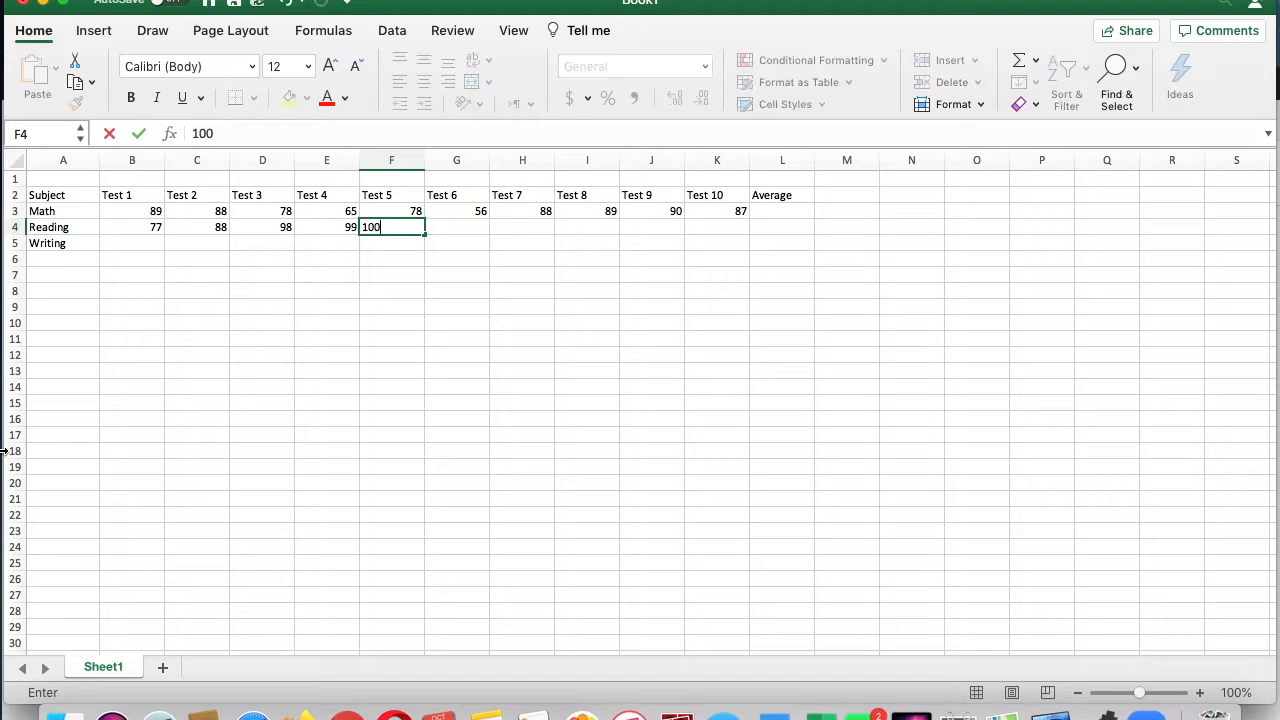
key("Tab")
Step: Enter the Reading scores 88, 85, 84, 83 and 89 for Tests 6 to 10 in G4:K4
type("88")
key("Tab")
type("85")
key("Tab")
type("84")
key("Tab")
type("83")
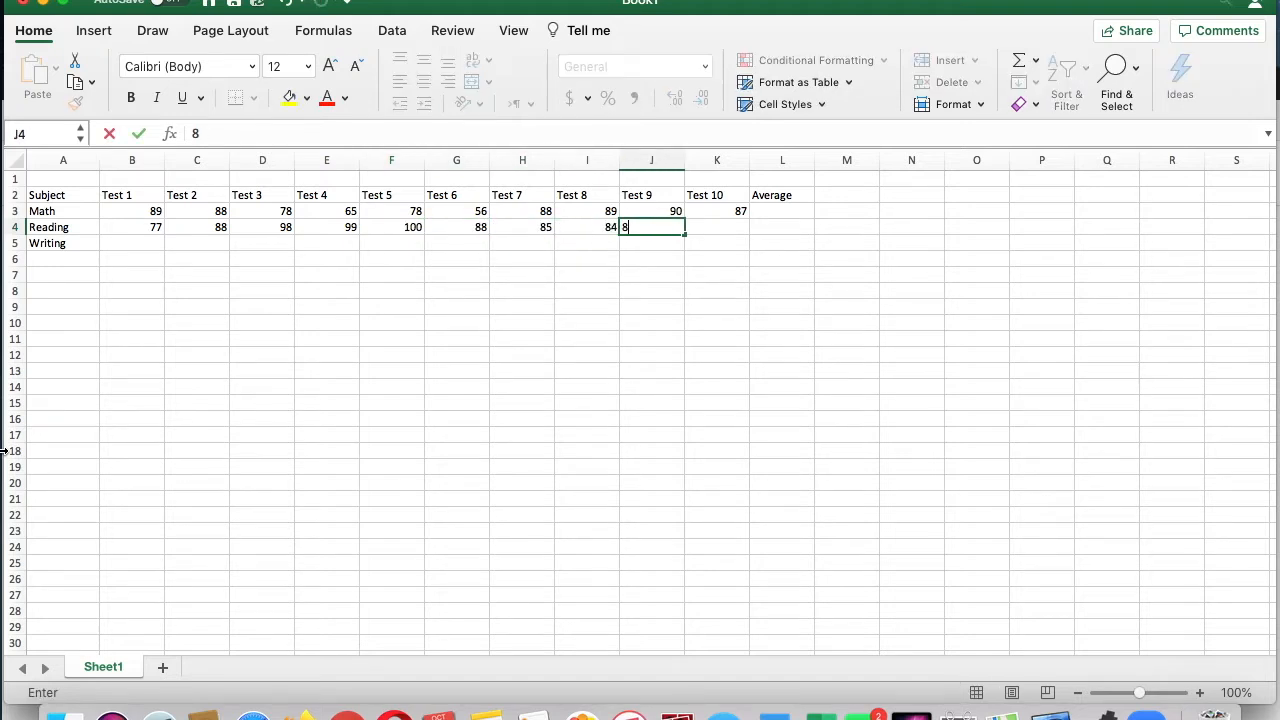
key("Tab")
type("89")
key("Tab")
Step: Enter the Writing scores 99, 98, 97, 96 and 78 for Tests 1 to 5 in B5:F5
key("Left")
key("Left")
key("Left")
key("Left")
key("Left")
key("Left")
key("Left")
key("Left")
key("Left")
key("Down")
key("Left")
type("99")
key("Tab")
type("98")
key("Tab")
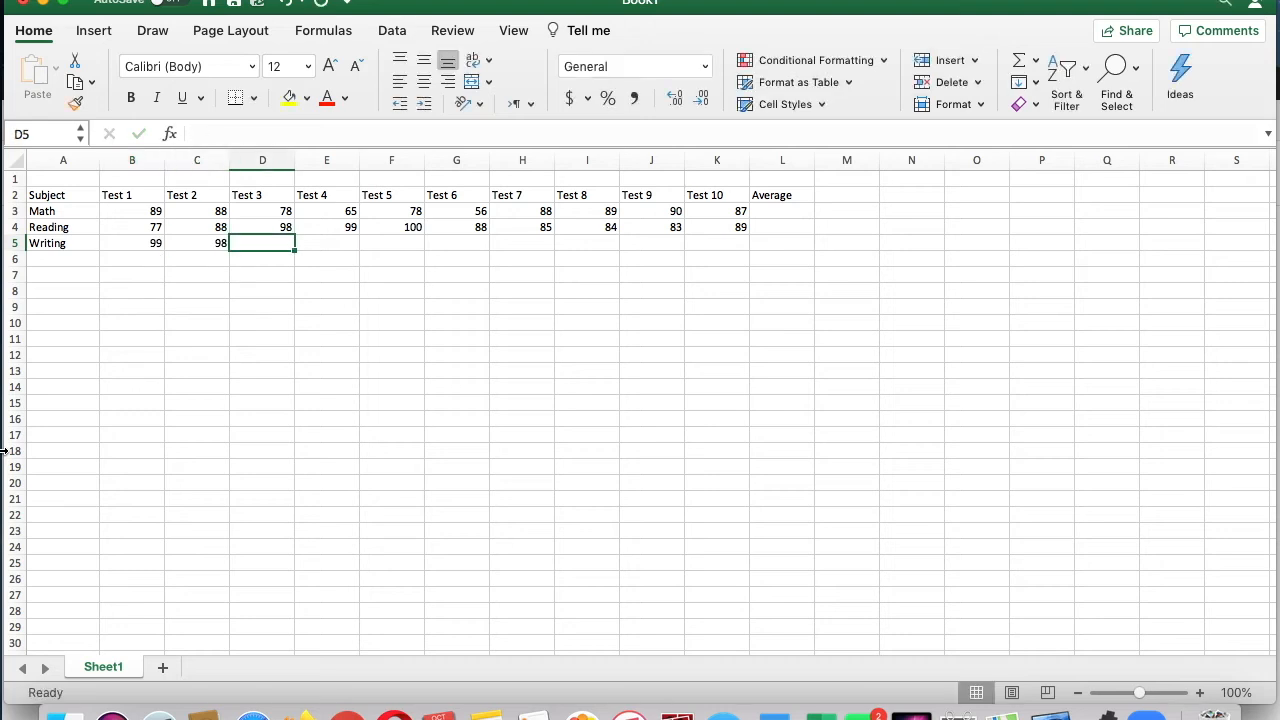
type("97")
key("Tab")
type("96")
key("Tab")
type("78")
key("Tab")
Step: Enter the Writing scores 88, 89, 93, 94 and 99 for Tests 6 to 10 in G5:K5
type("88")
key("Tab")
type("89")
key("Tab")
type("93")
key("Tab")
type("9")
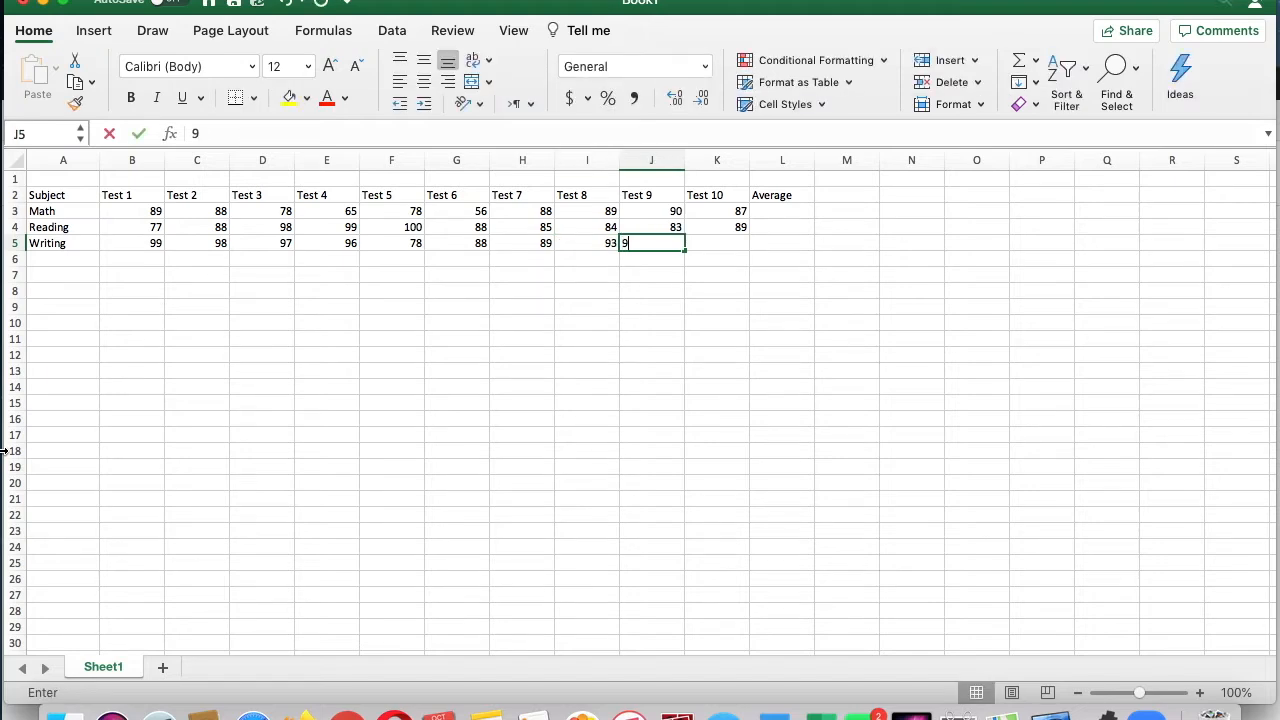
type("4")
key("Tab")
type("99")
key("Tab")
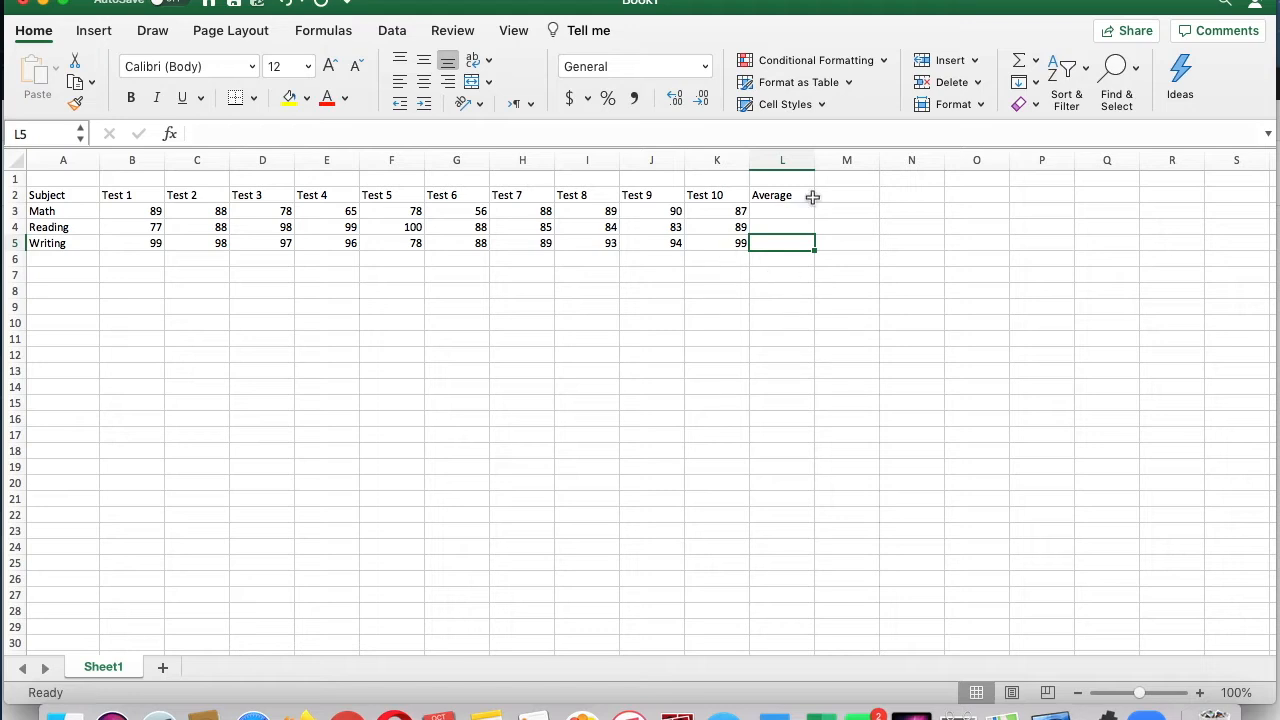
Step: Calculate the sum of the ten Math scores in B3:K3, placing the result in cell L3
left_click(798, 286)
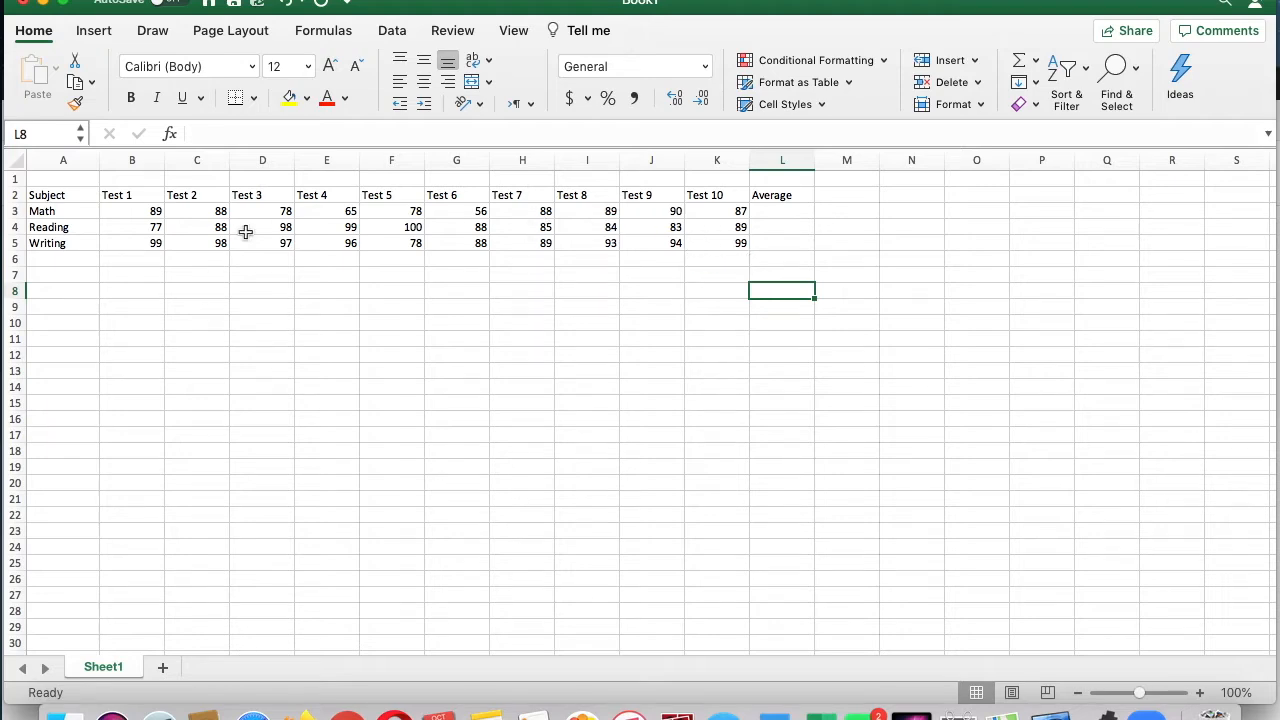
left_click(145, 311)
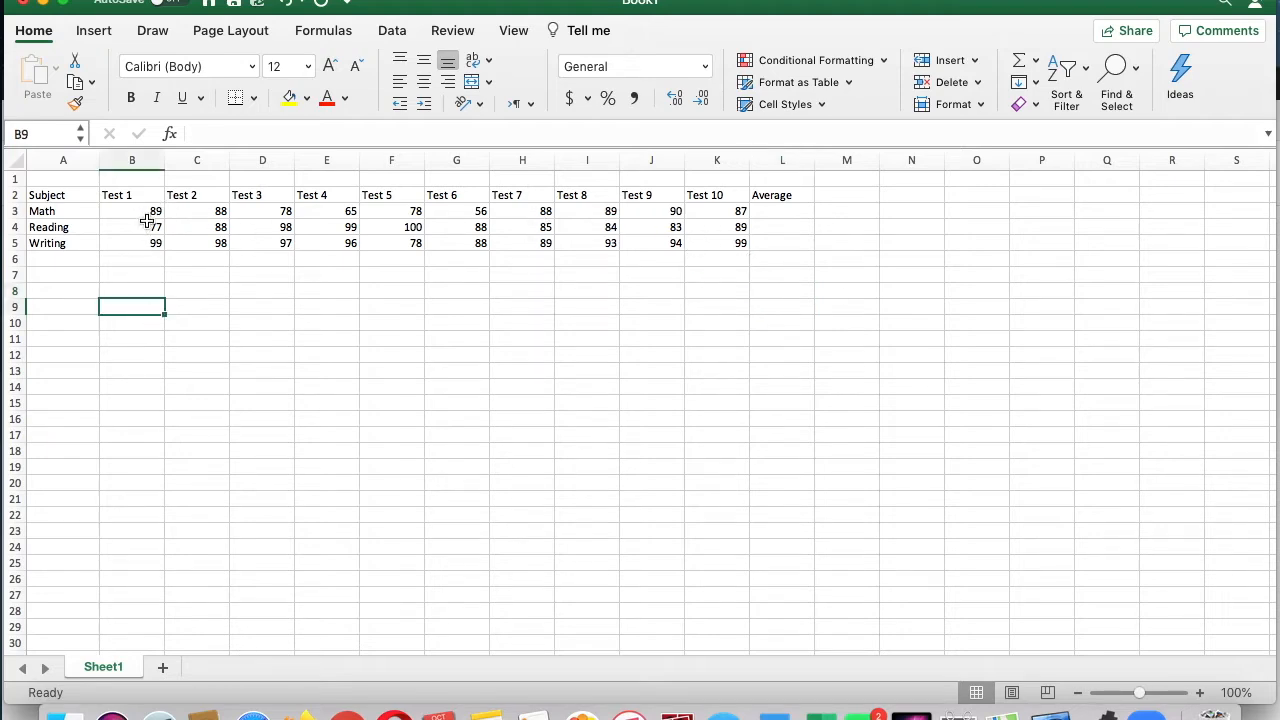
left_click(150, 214)
left_click_drag(152, 214, 772, 211)
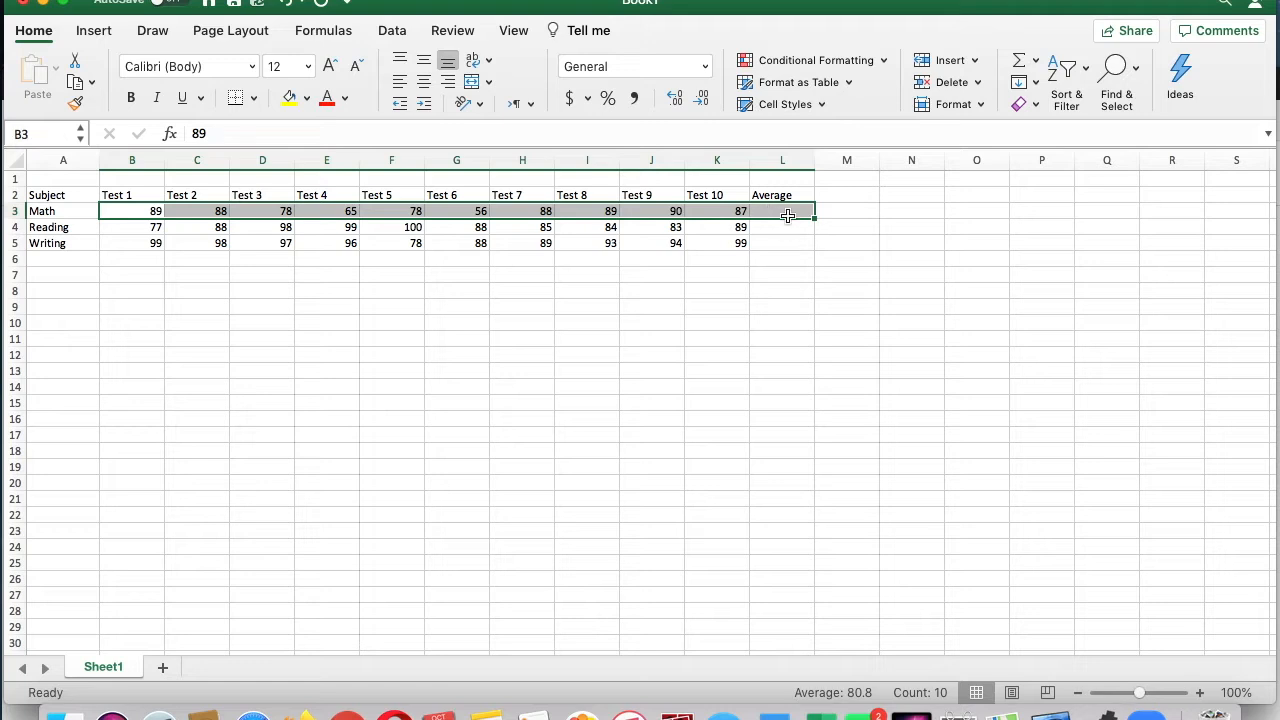
left_click(1035, 62)
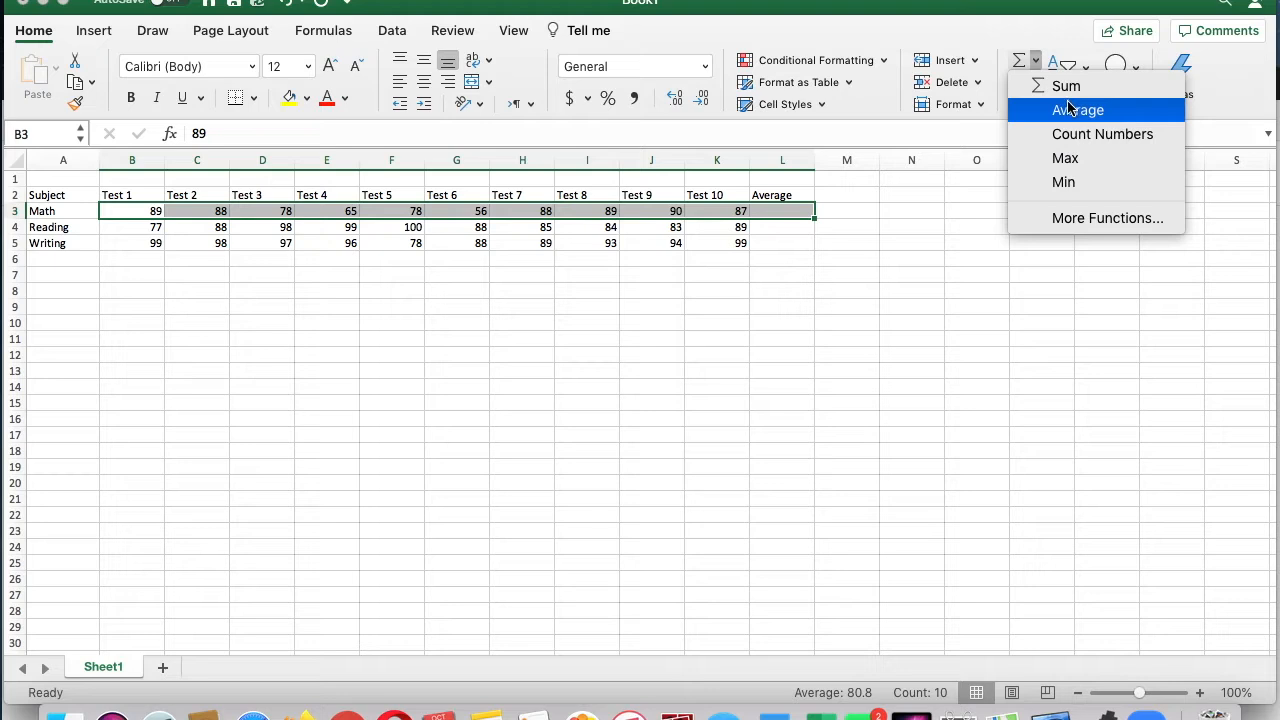
left_click(1067, 92)
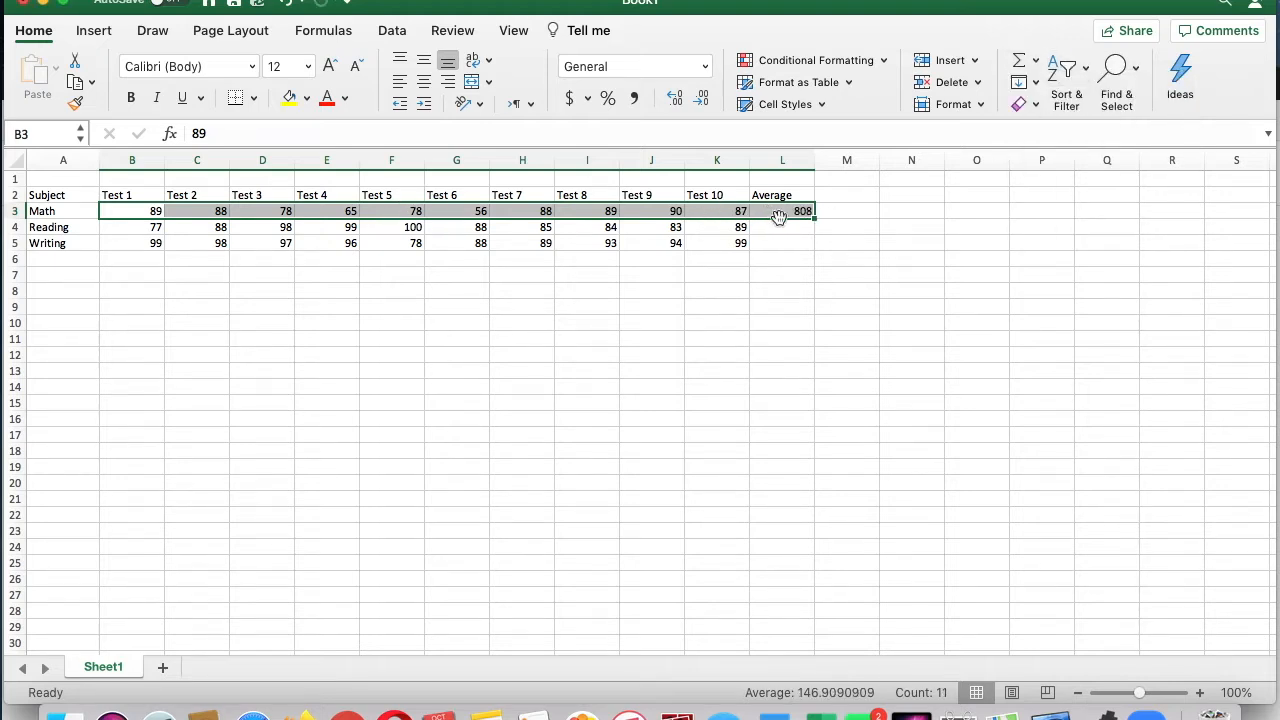
Step: Undo the Math sum and calculate the average of the Math scores B3:K3 in cell L3
left_click(283, 3)
left_click(974, 60)
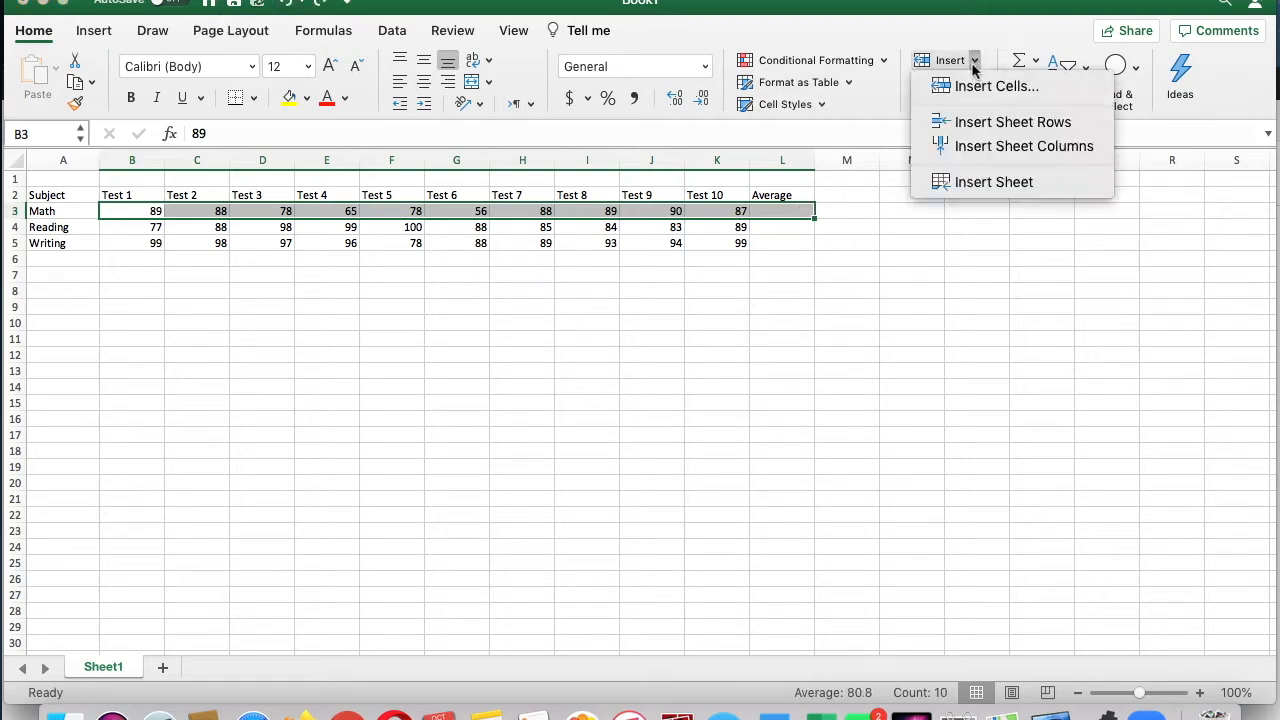
left_click(1034, 60)
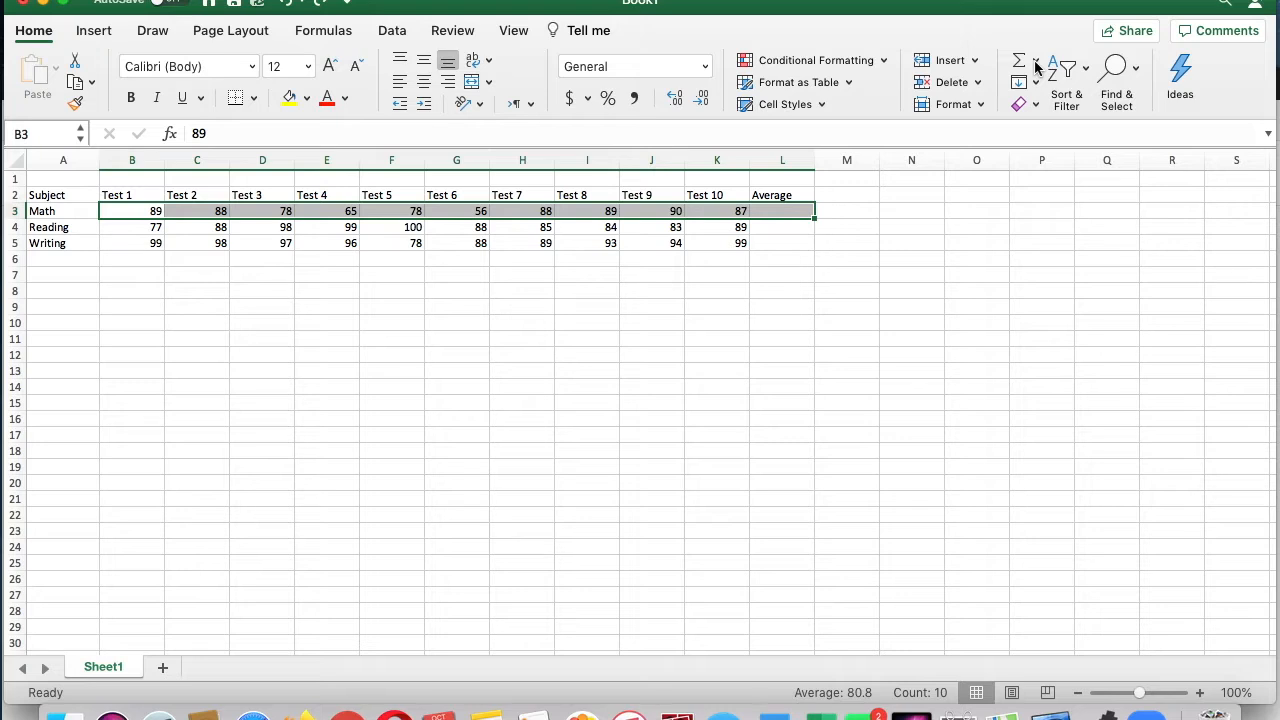
left_click(1034, 60)
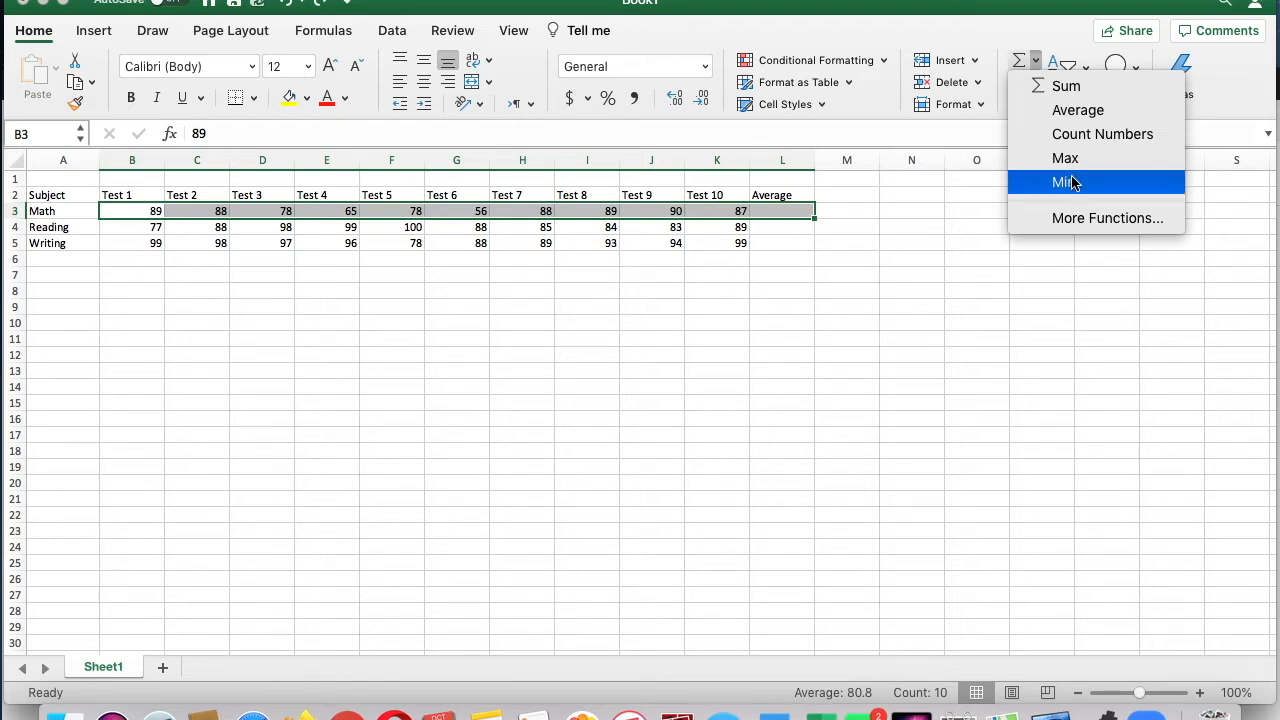
left_click(1091, 112)
left_click(915, 290)
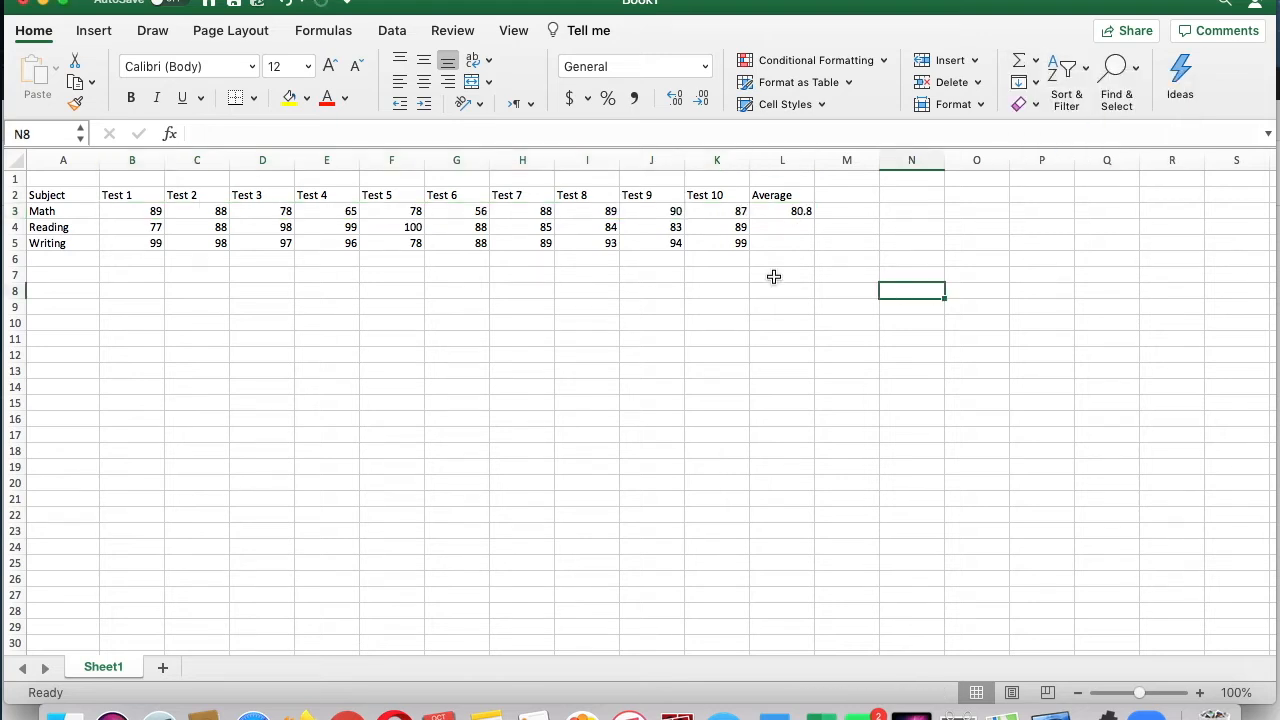
left_click_drag(157, 227, 776, 225)
left_click(1035, 60)
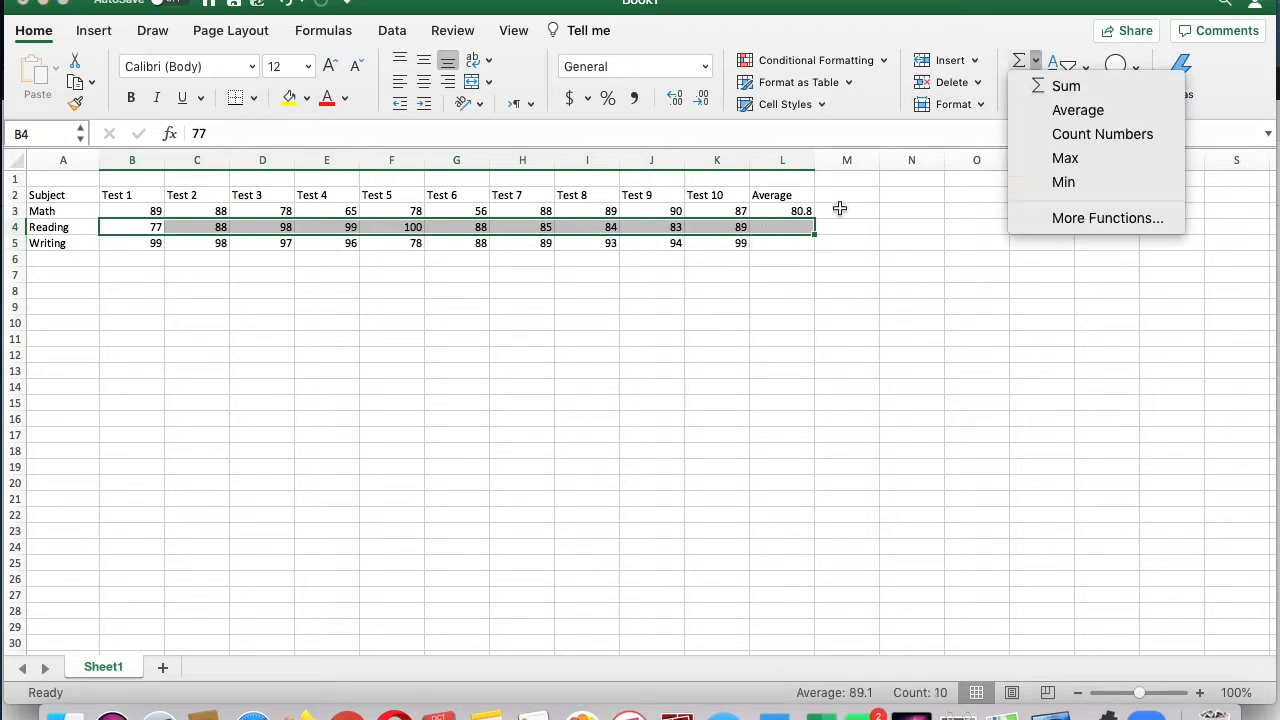
left_click(1037, 165)
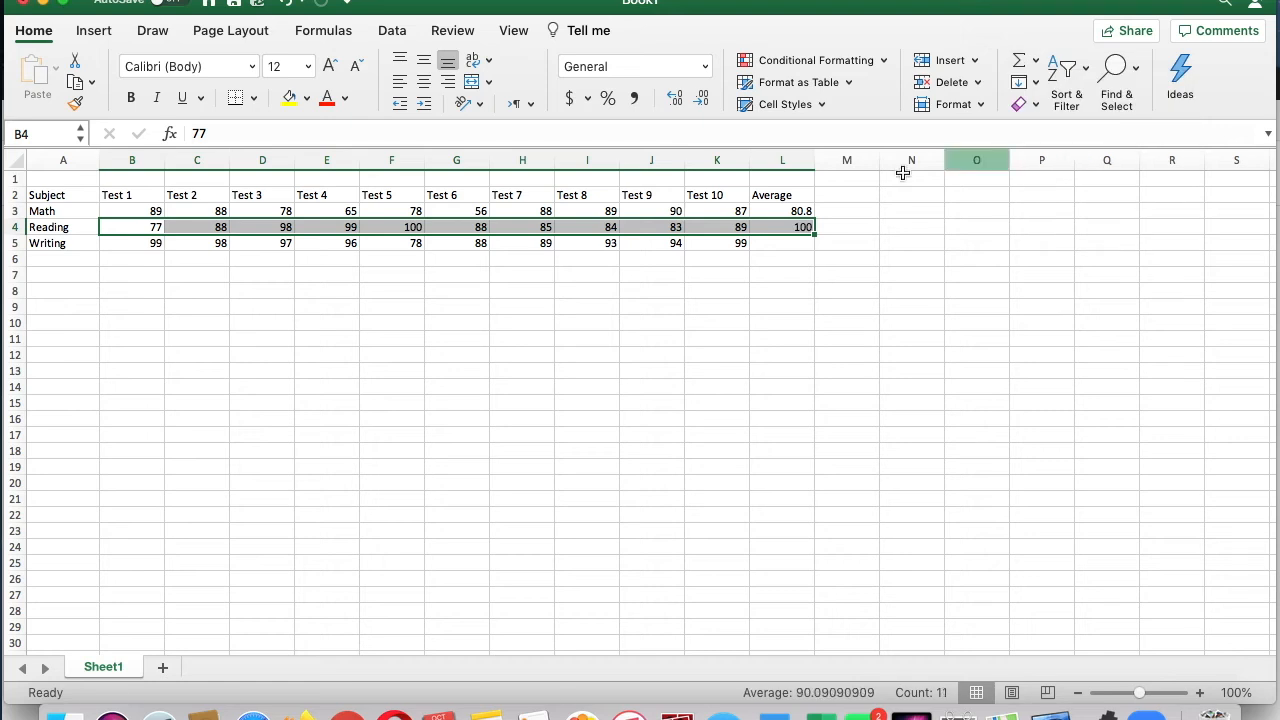
left_click(802, 226)
key("Delete")
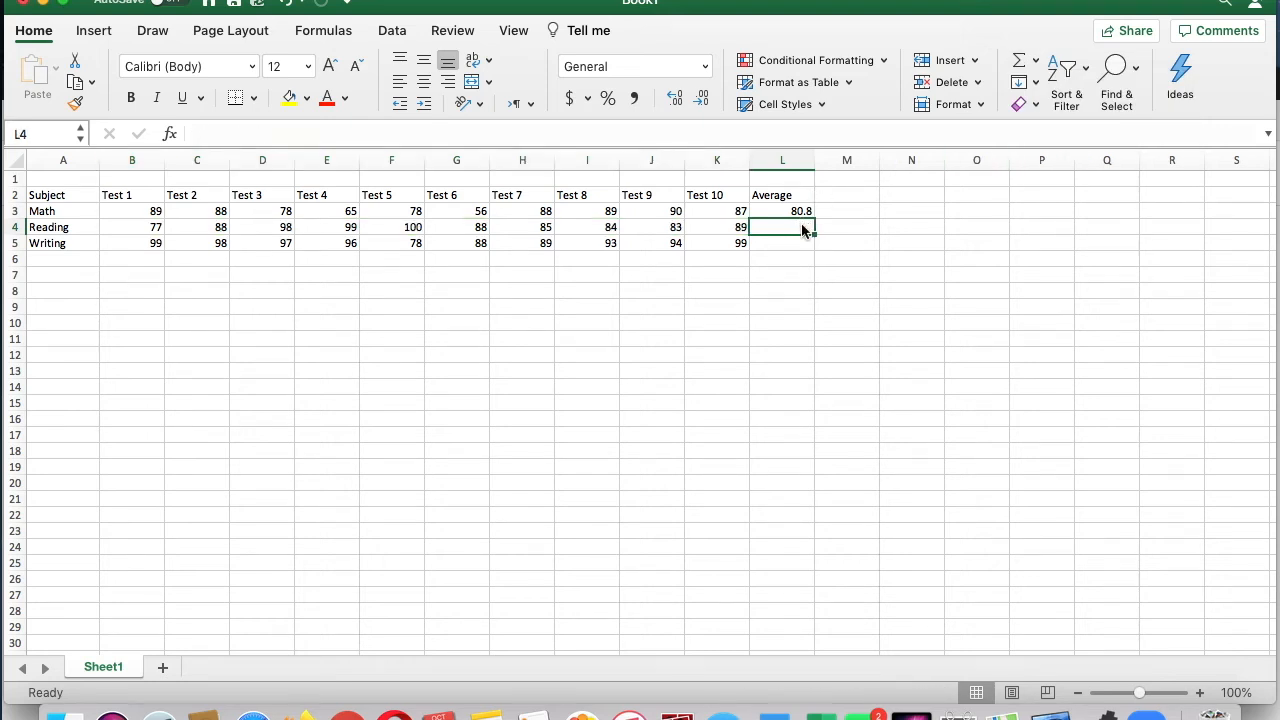
left_click(667, 337)
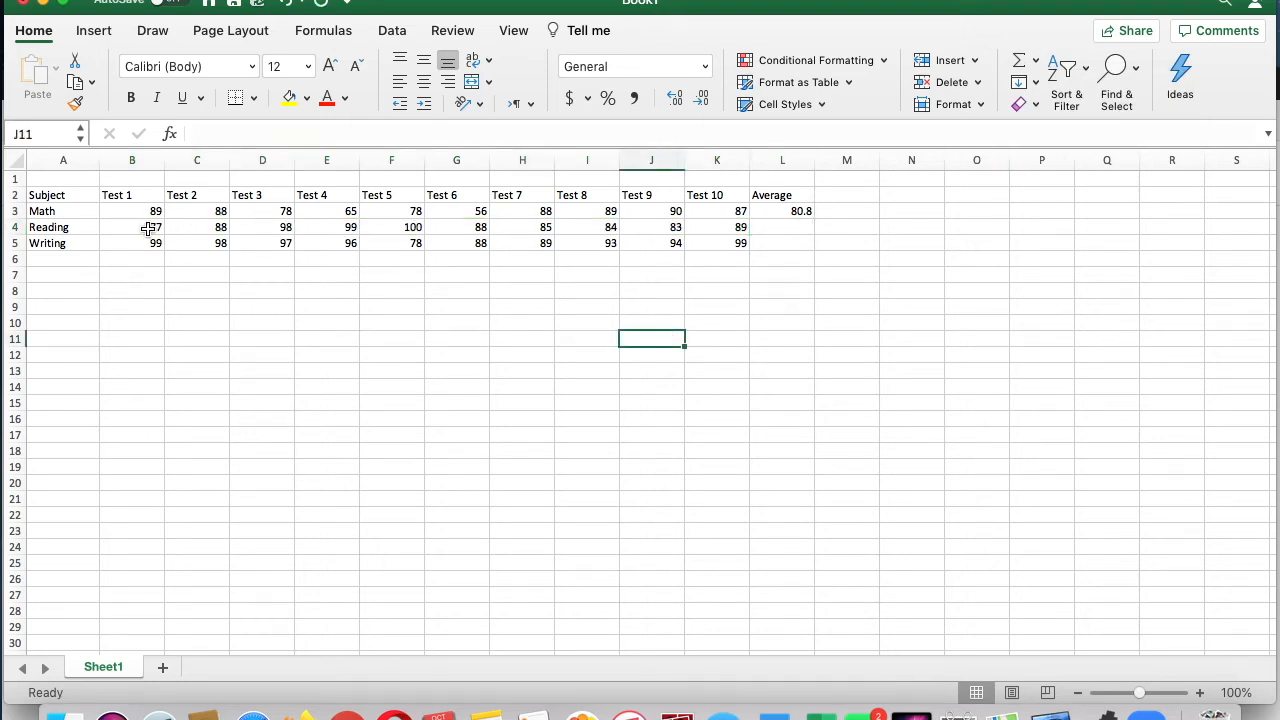
Step: Calculate the average of the ten Reading scores in B4:K4, placing the result in cell L4
left_click(280, 226)
left_click(138, 229)
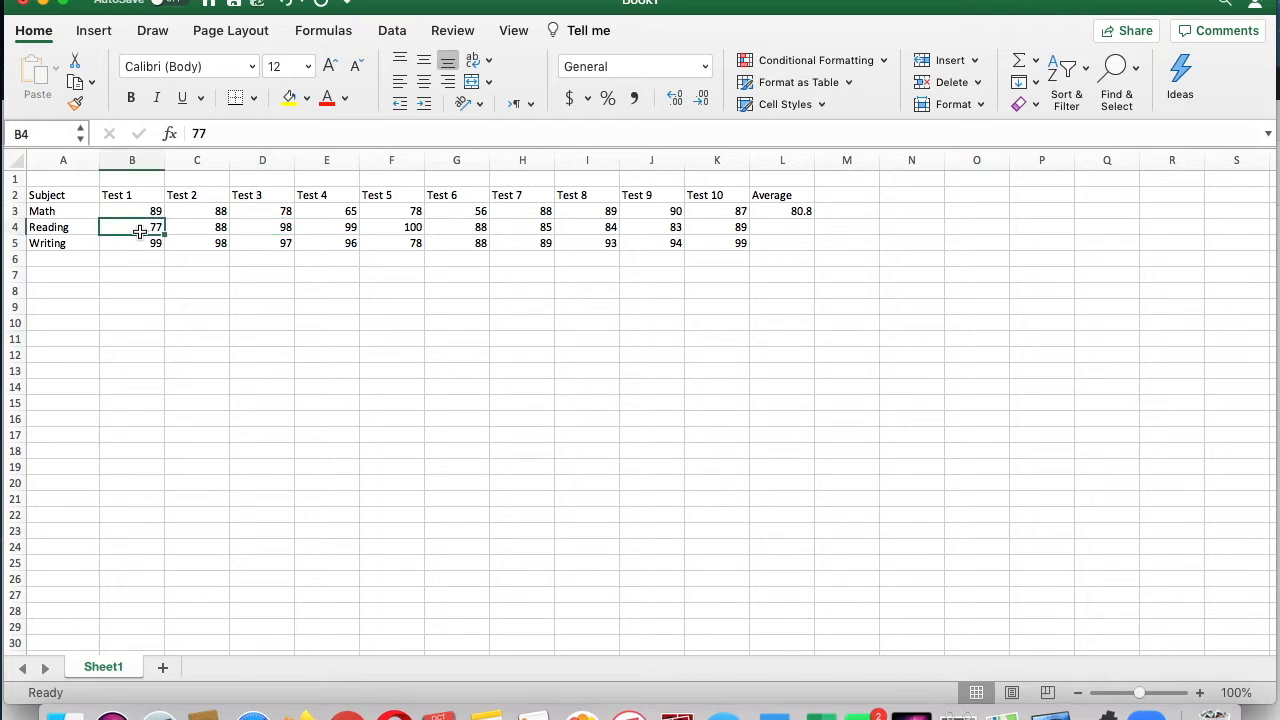
left_click(154, 288)
left_click_drag(150, 228, 772, 230)
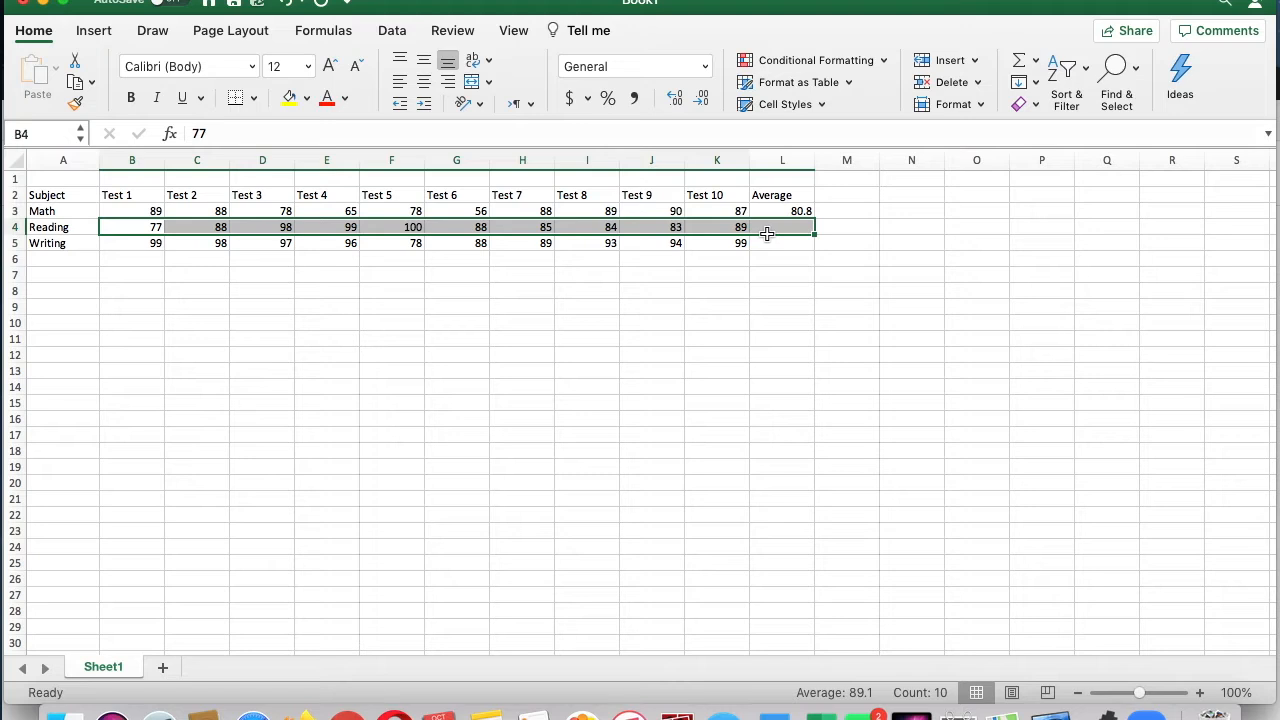
left_click(1036, 62)
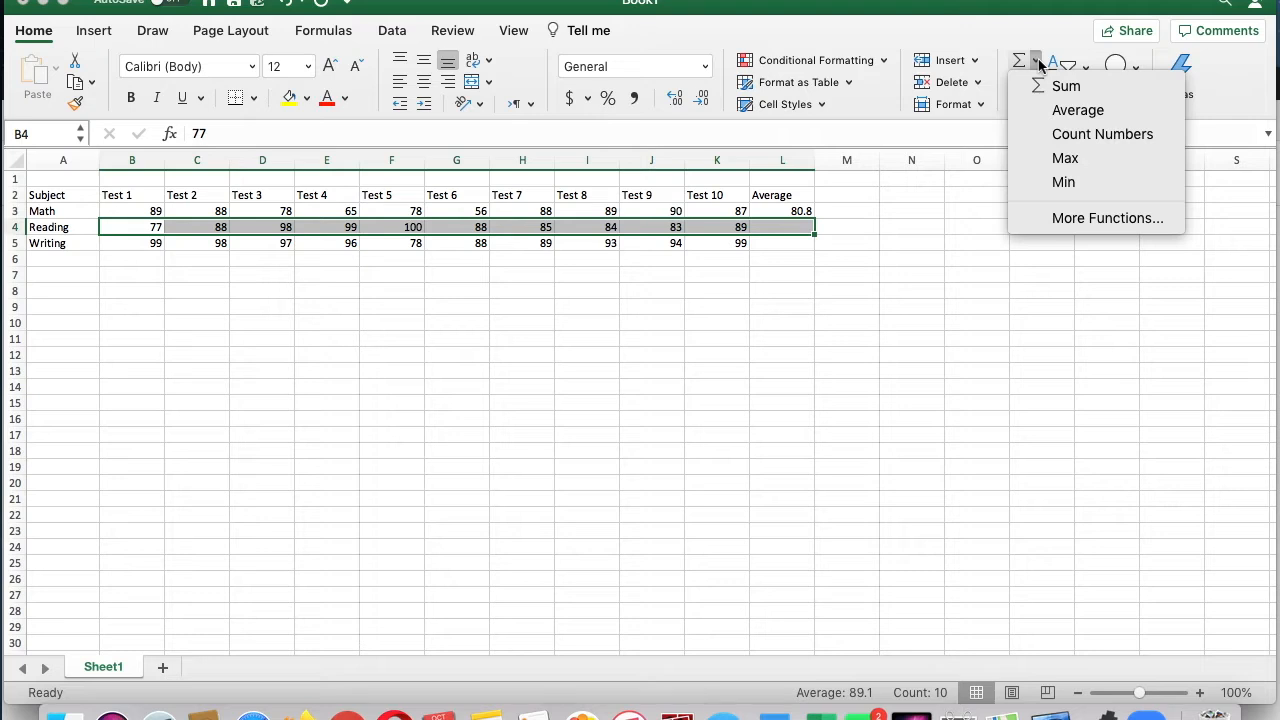
left_click(1055, 110)
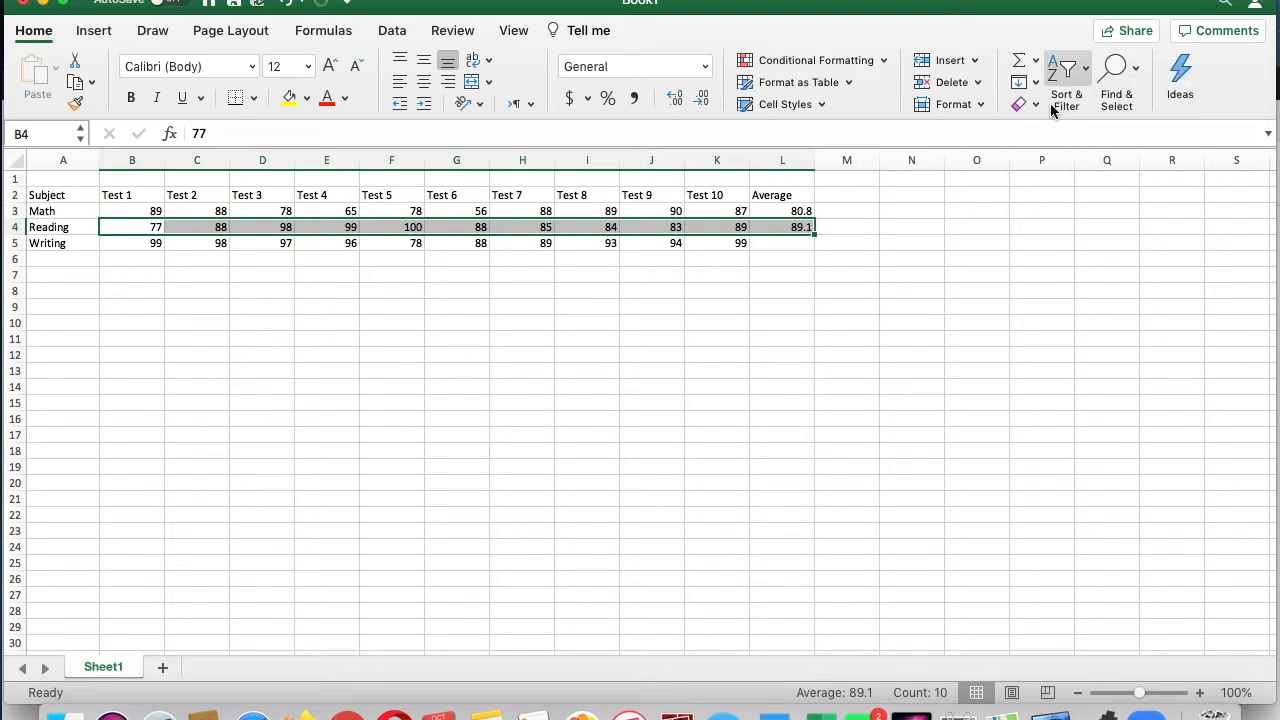
left_click(932, 337)
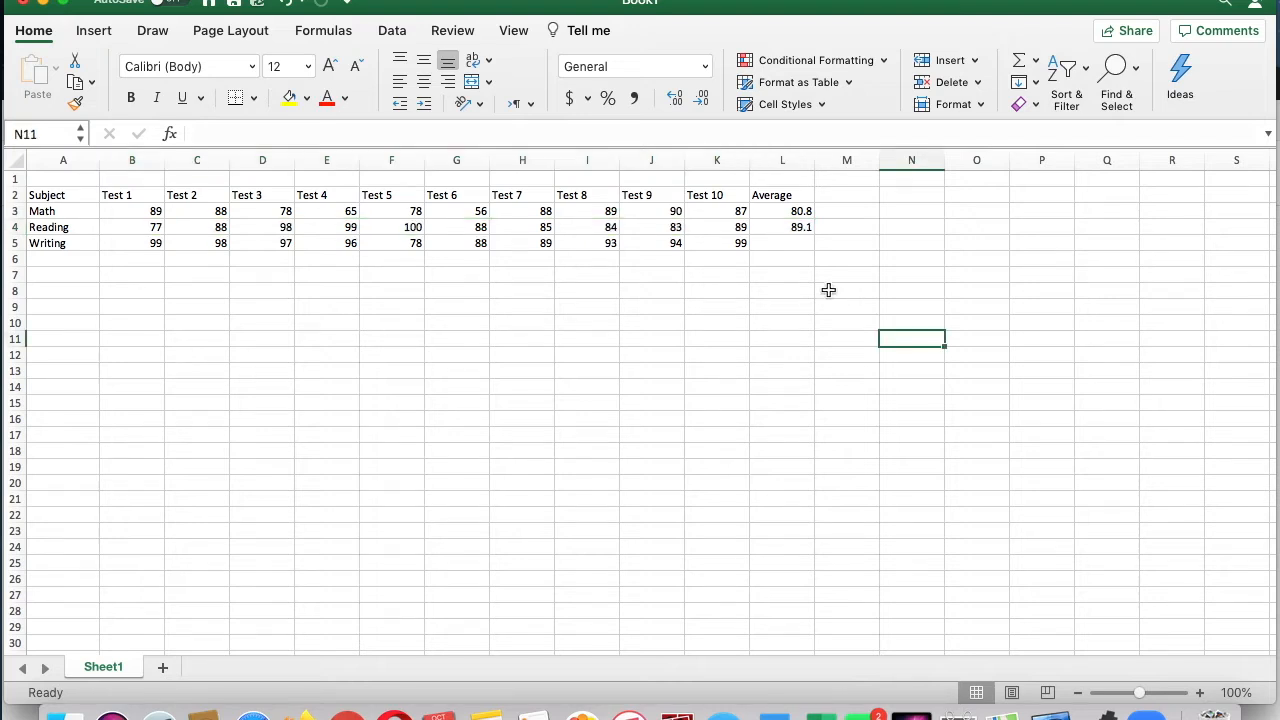
Step: Calculate the average of the ten Writing scores in B5:K5, placing the result in cell L5
left_click(144, 242)
left_click_drag(144, 242, 285, 261)
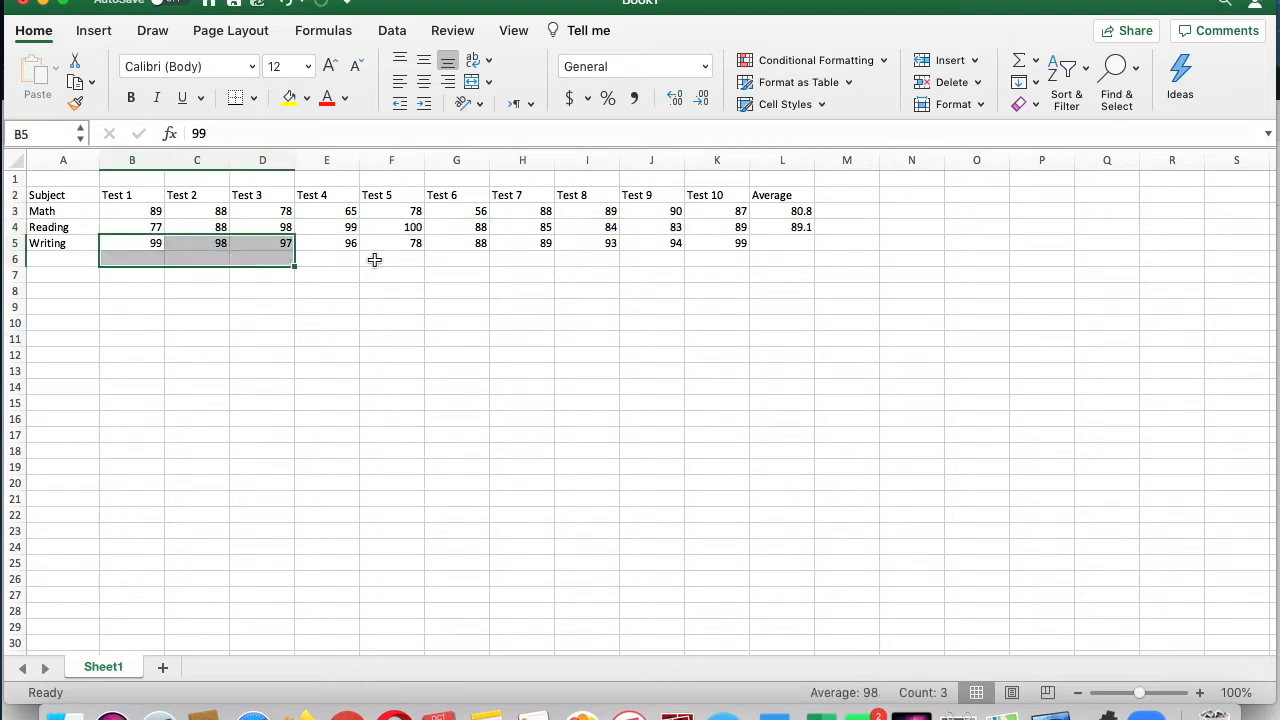
left_click_drag(624, 250, 755, 241)
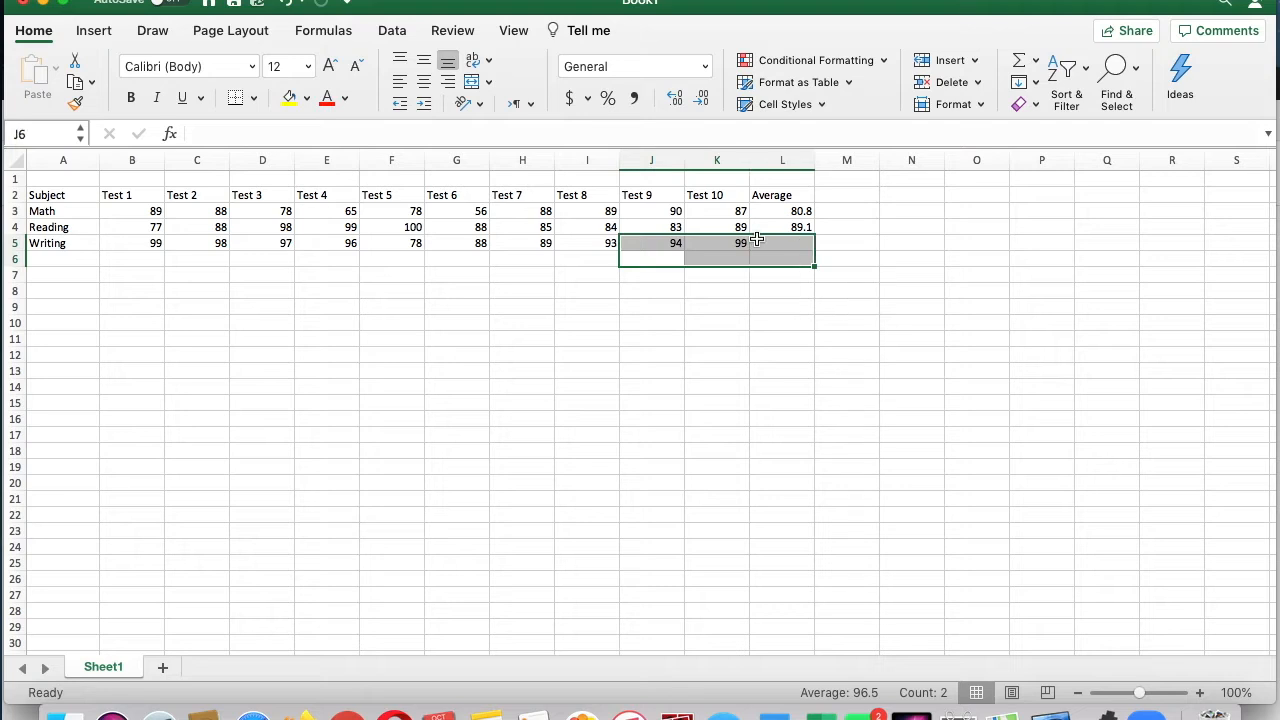
left_click(377, 345)
left_click(155, 243)
left_click_drag(180, 242, 722, 246)
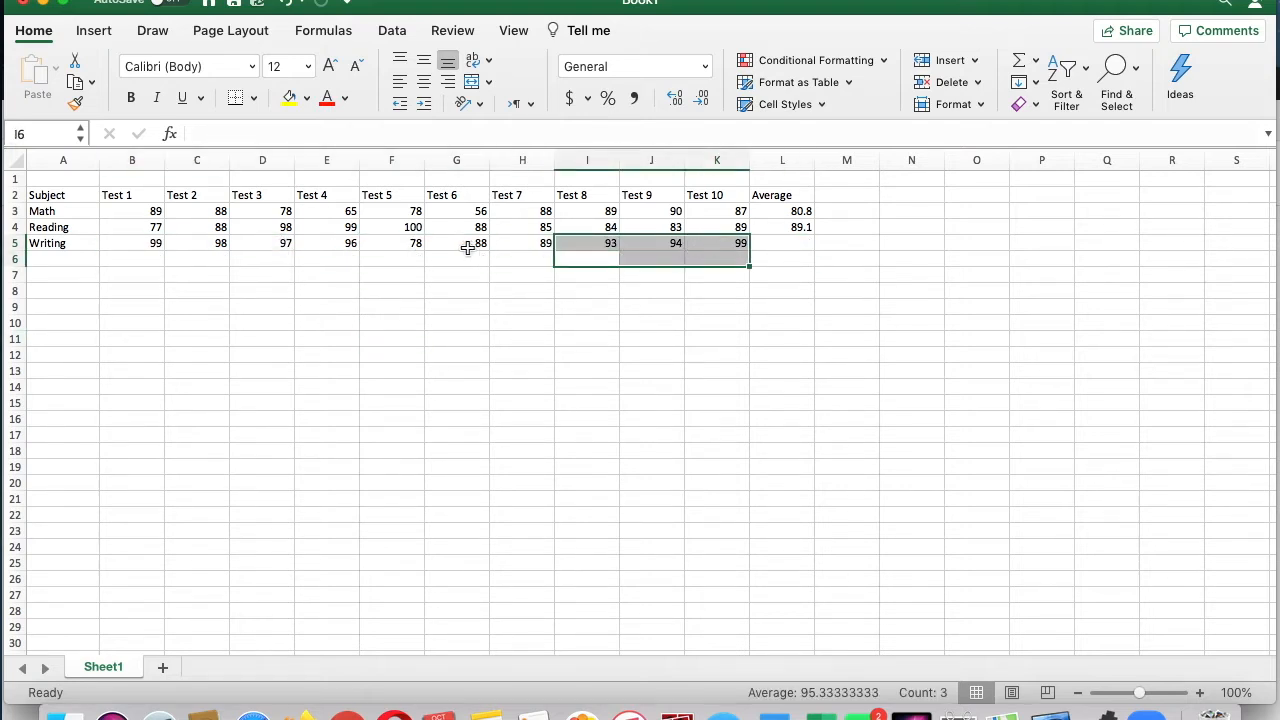
left_click_drag(146, 243, 766, 243)
left_click(1037, 62)
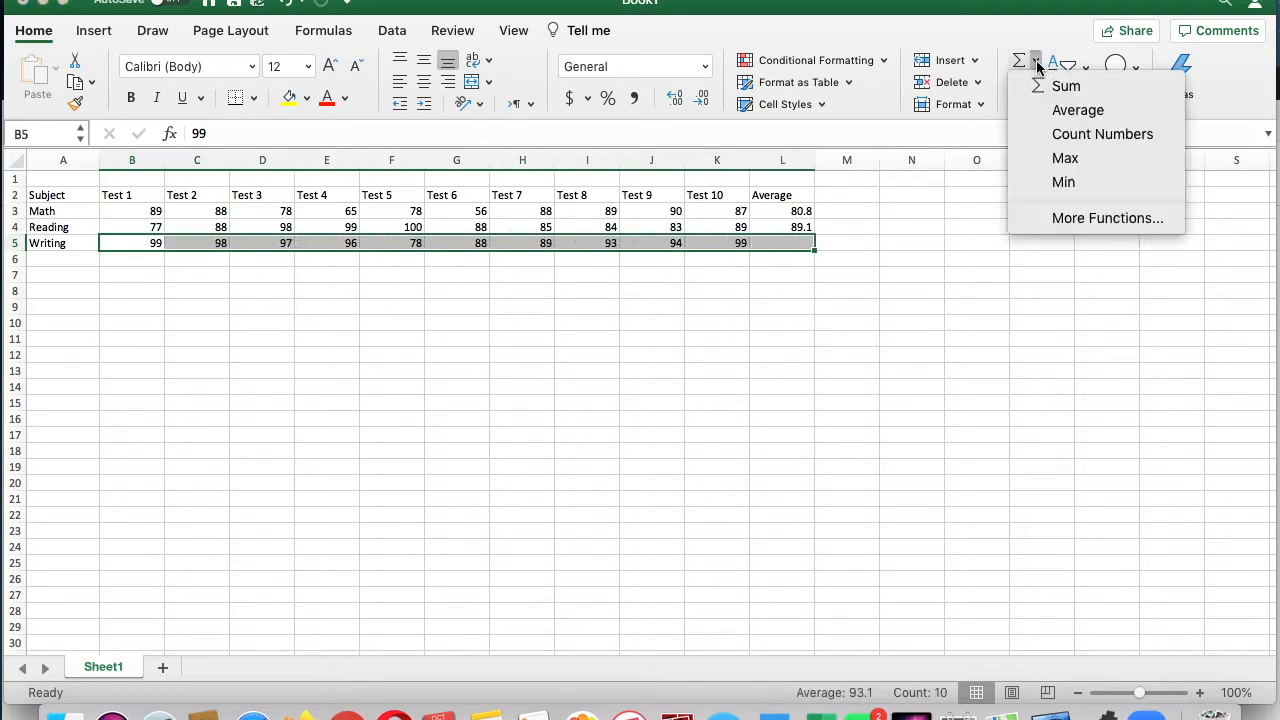
left_click(1041, 109)
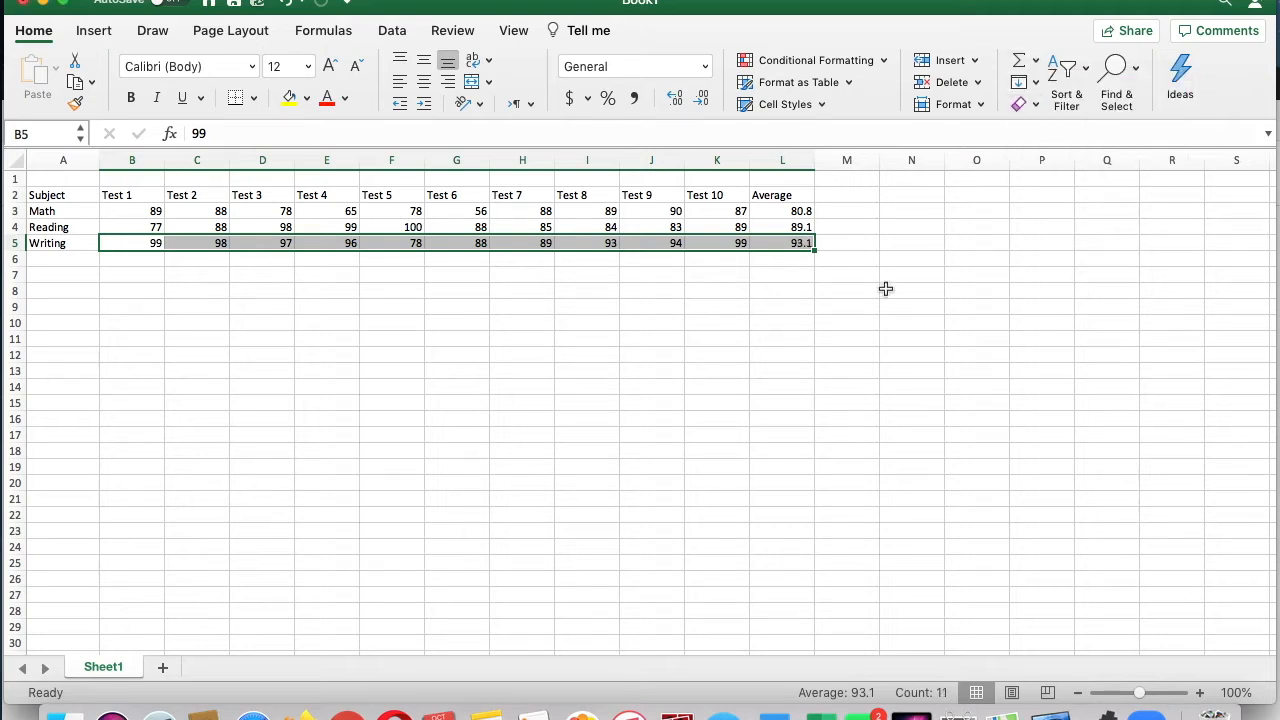
Step: Undo the Writing average, fill the Reading average formula from L4 down to L5, and check the copied formula
left_click(285, 3)
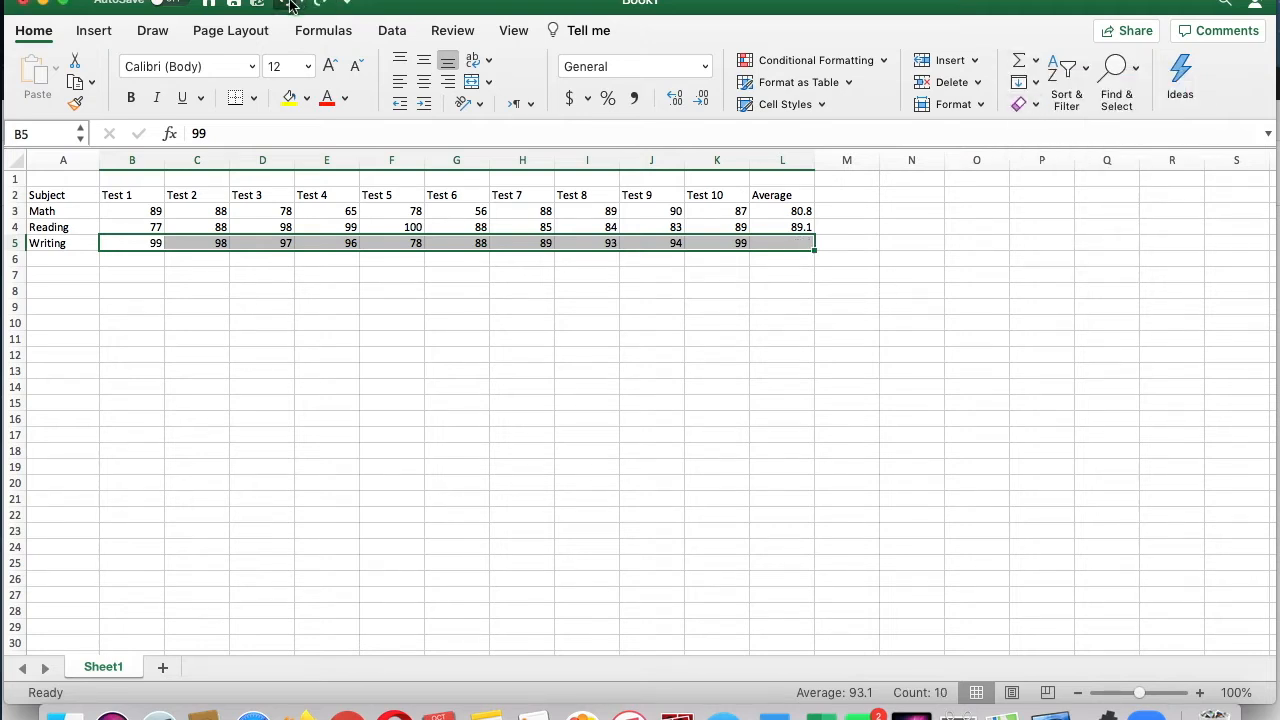
left_click(588, 415)
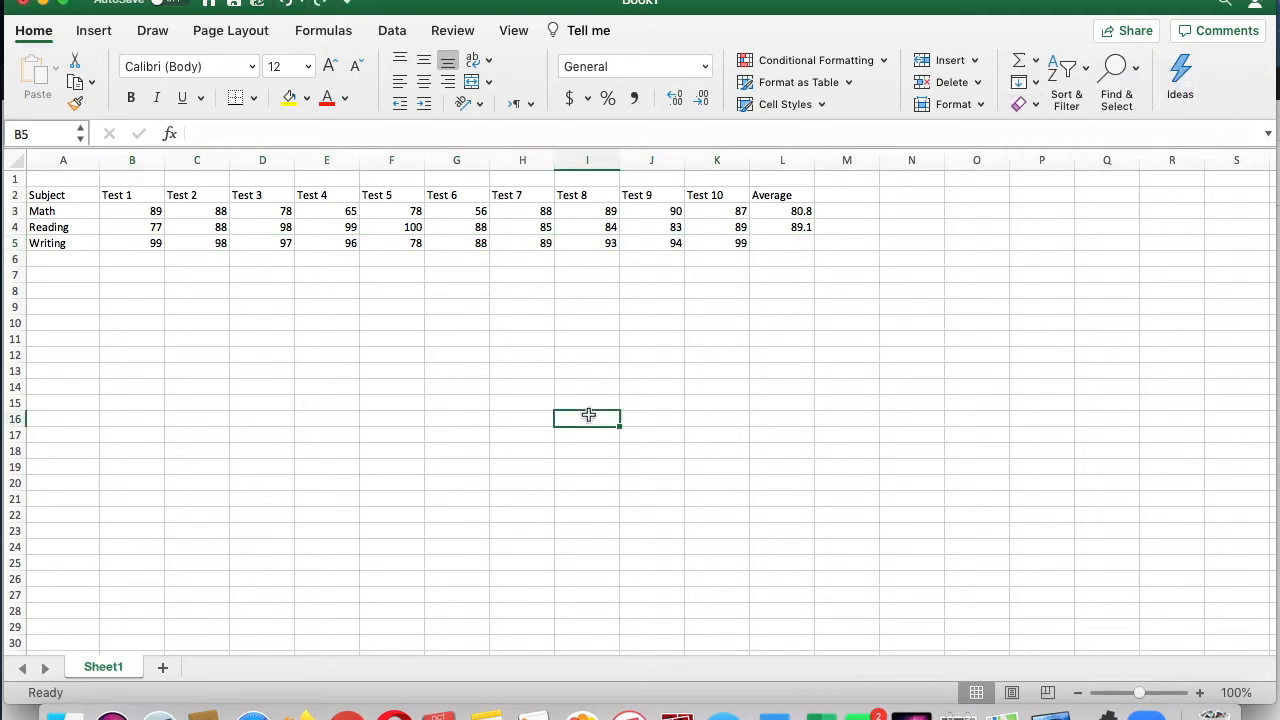
left_click(788, 229)
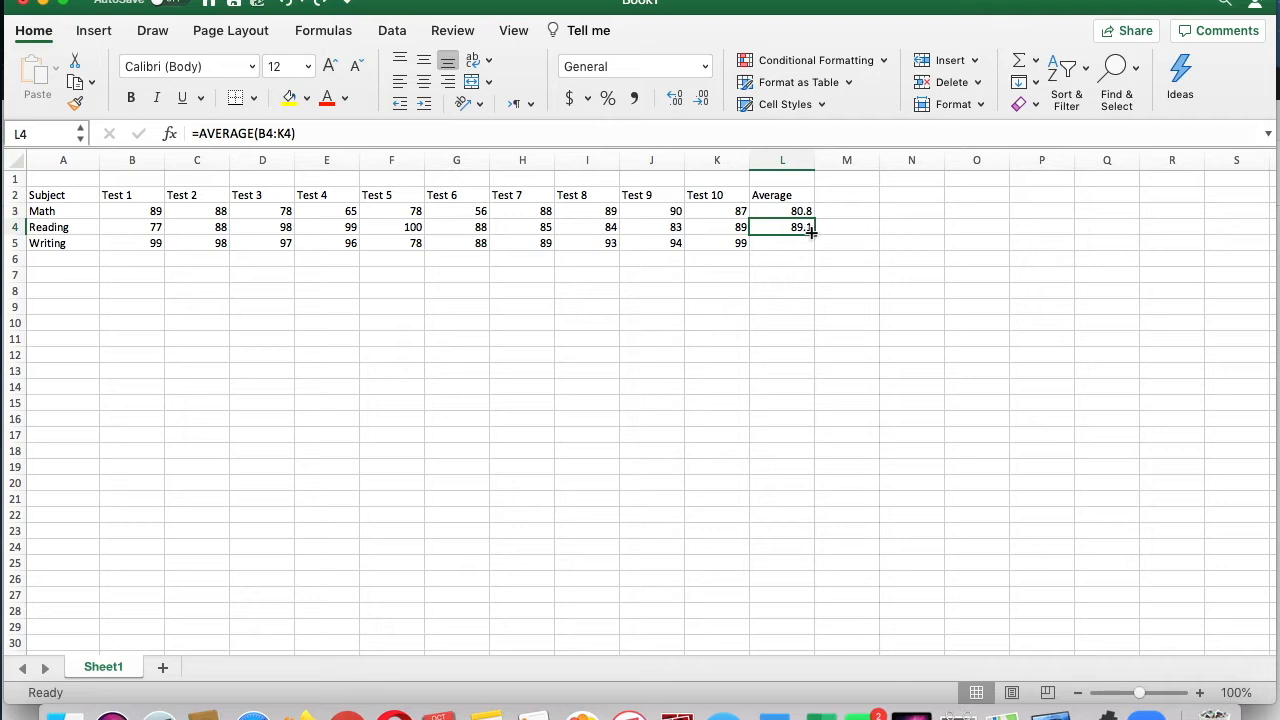
left_click_drag(813, 231, 816, 256)
left_click(806, 312)
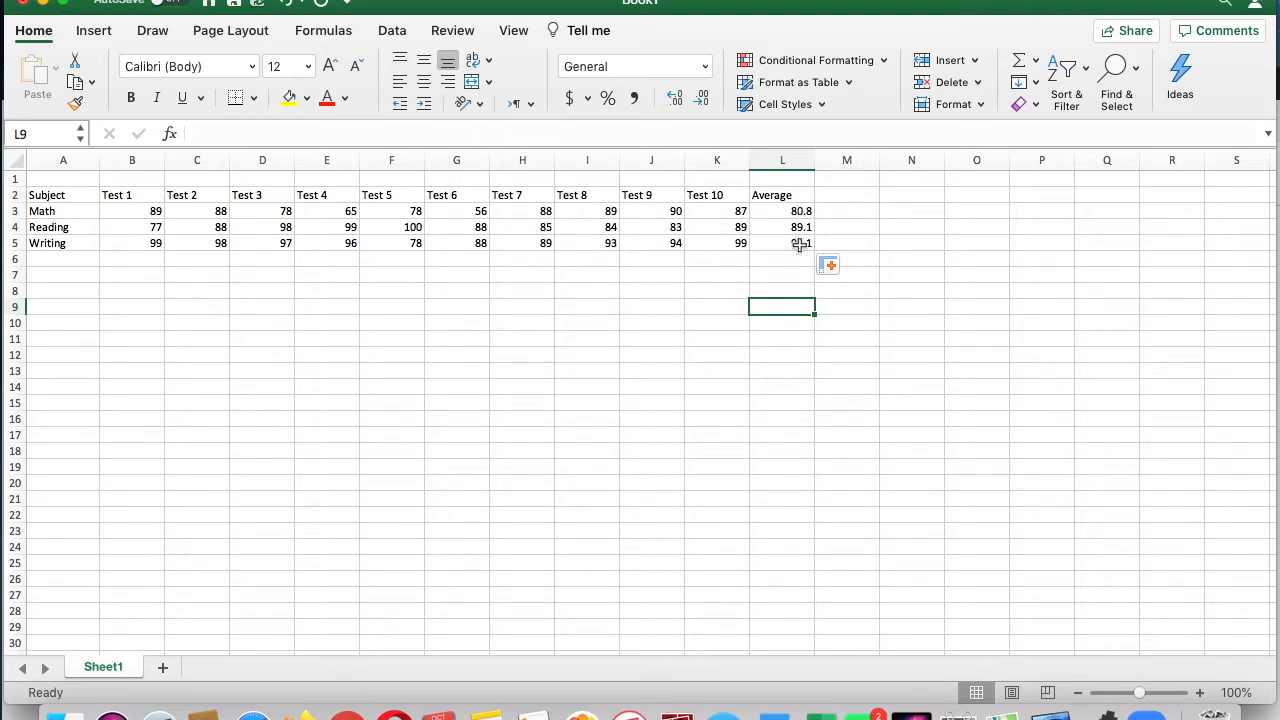
left_click(801, 242)
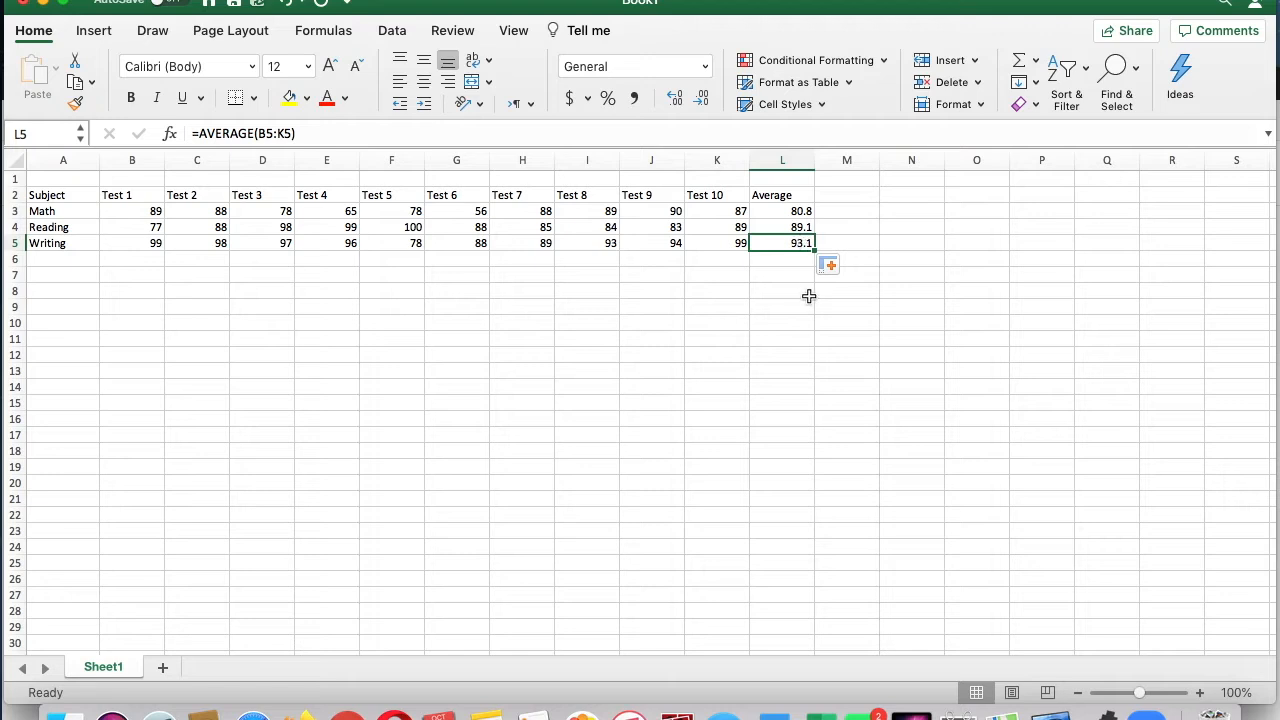
left_click(806, 287)
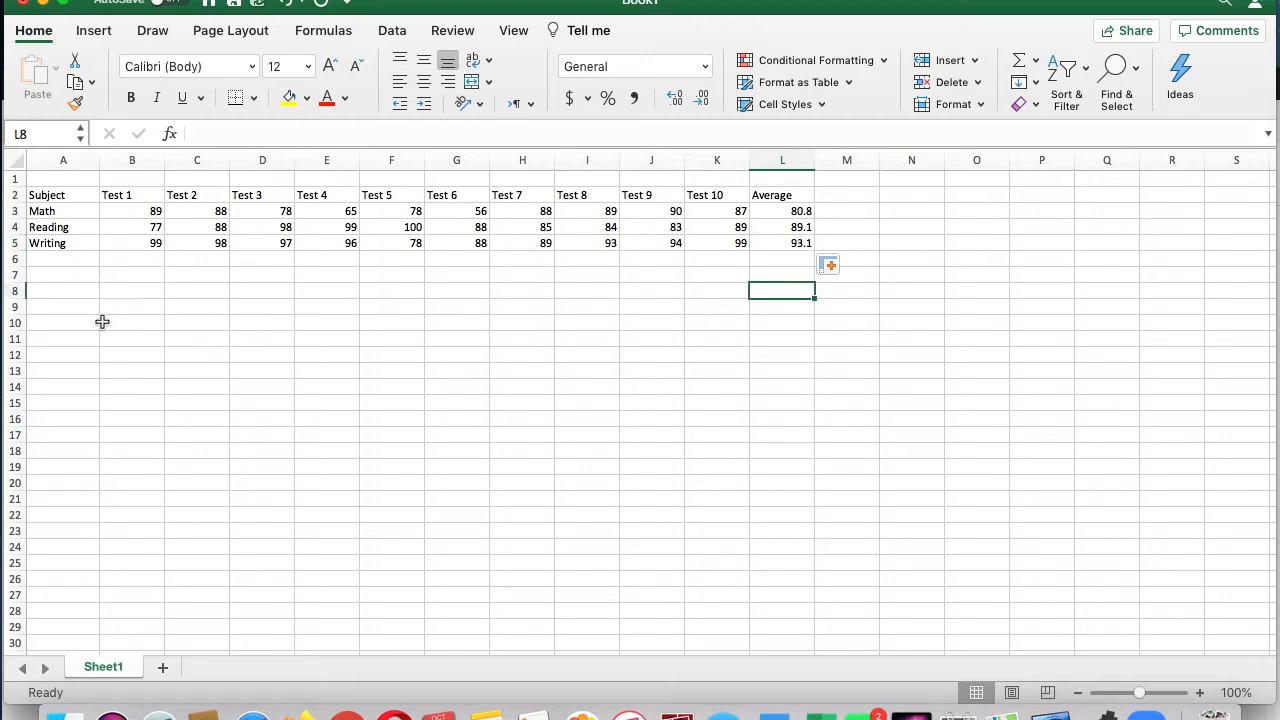
Step: Clear the Writing average from L5 and locate the Average function for B5:L5 without applying it
left_click(785, 244)
key("Delete")
left_click(675, 373)
left_click_drag(149, 243, 800, 246)
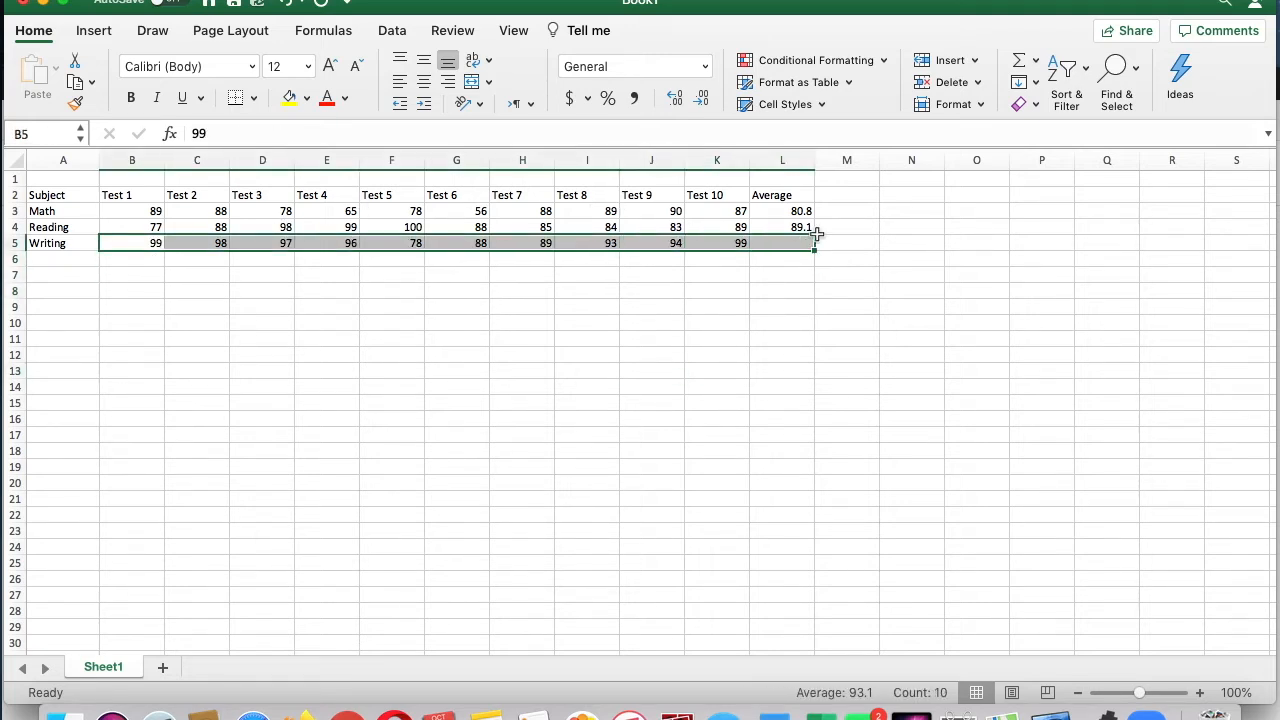
left_click(1035, 62)
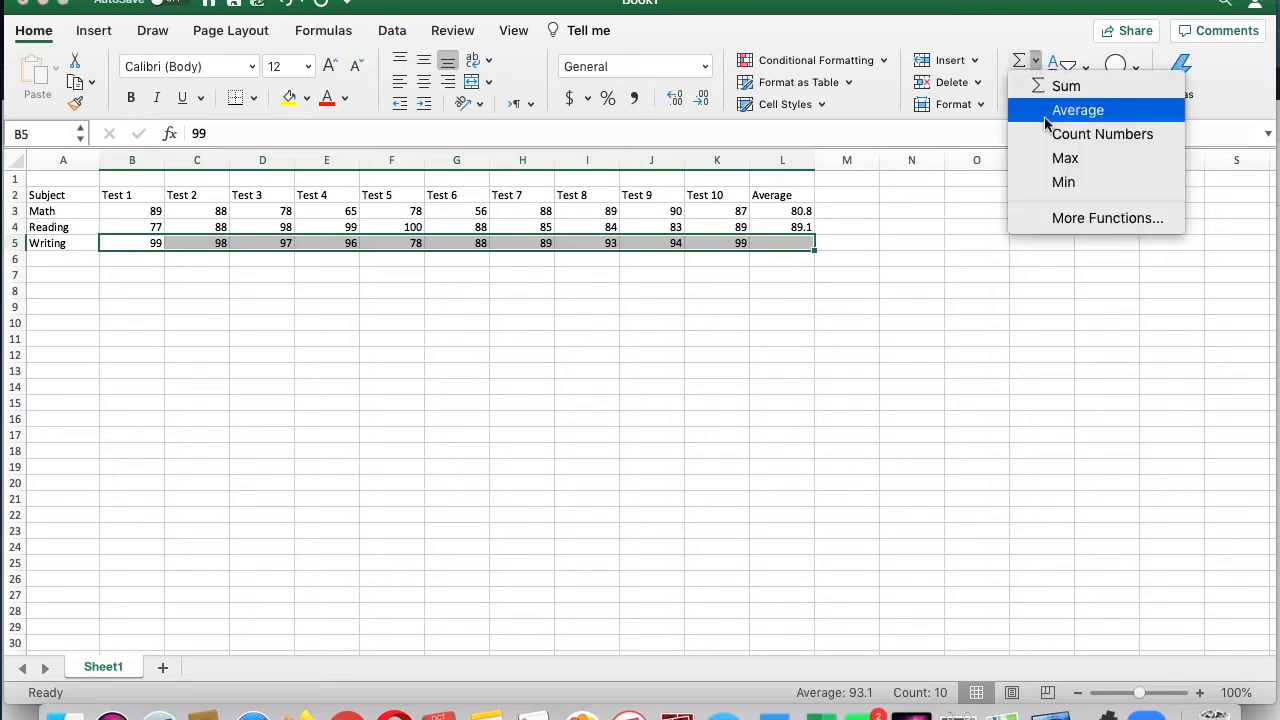
left_click(866, 291)
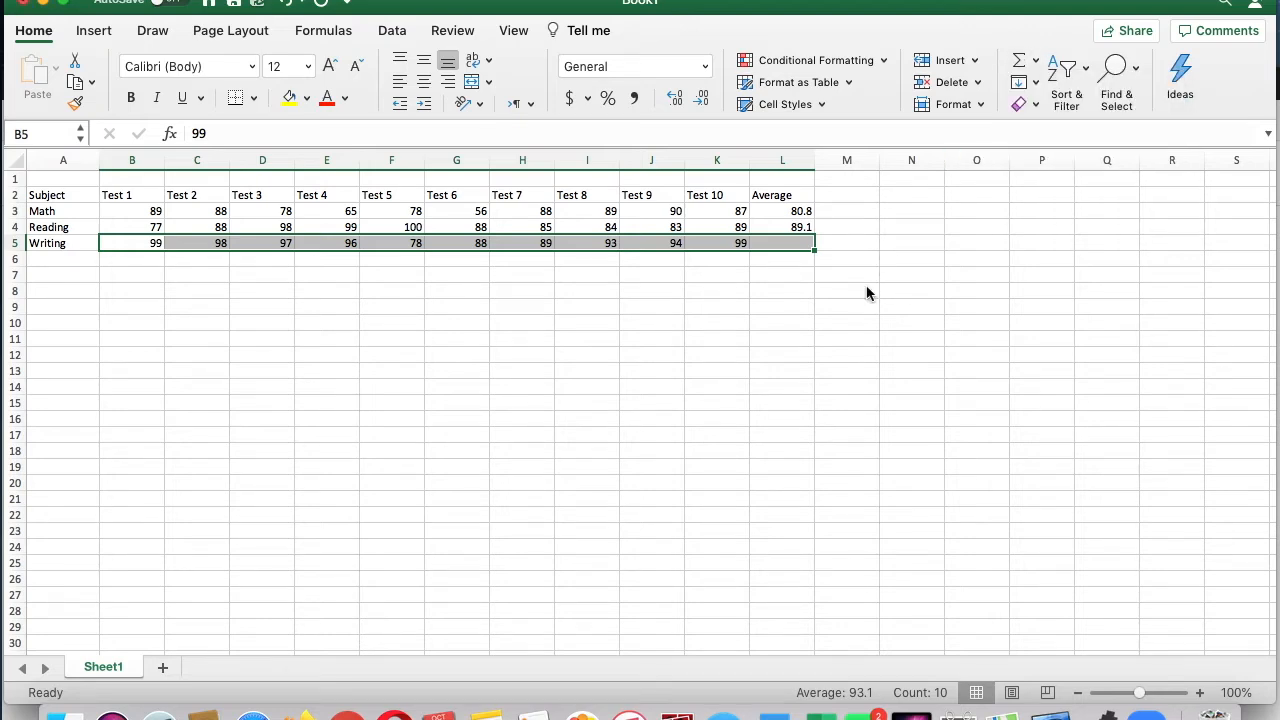
double_click(867, 290)
Step: Fill the average formula from L4 down to L5 once more and clear the filled cell
left_click(800, 228)
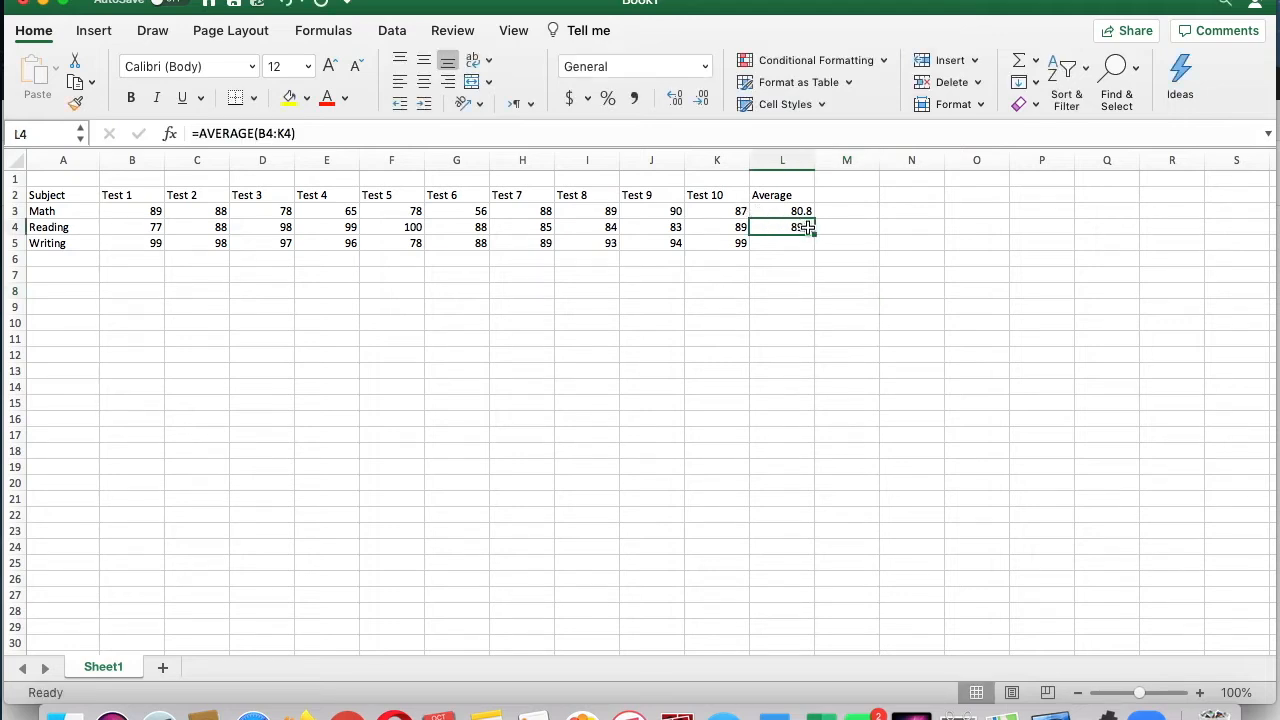
left_click_drag(816, 237, 817, 250)
left_click(806, 289)
left_click(805, 259)
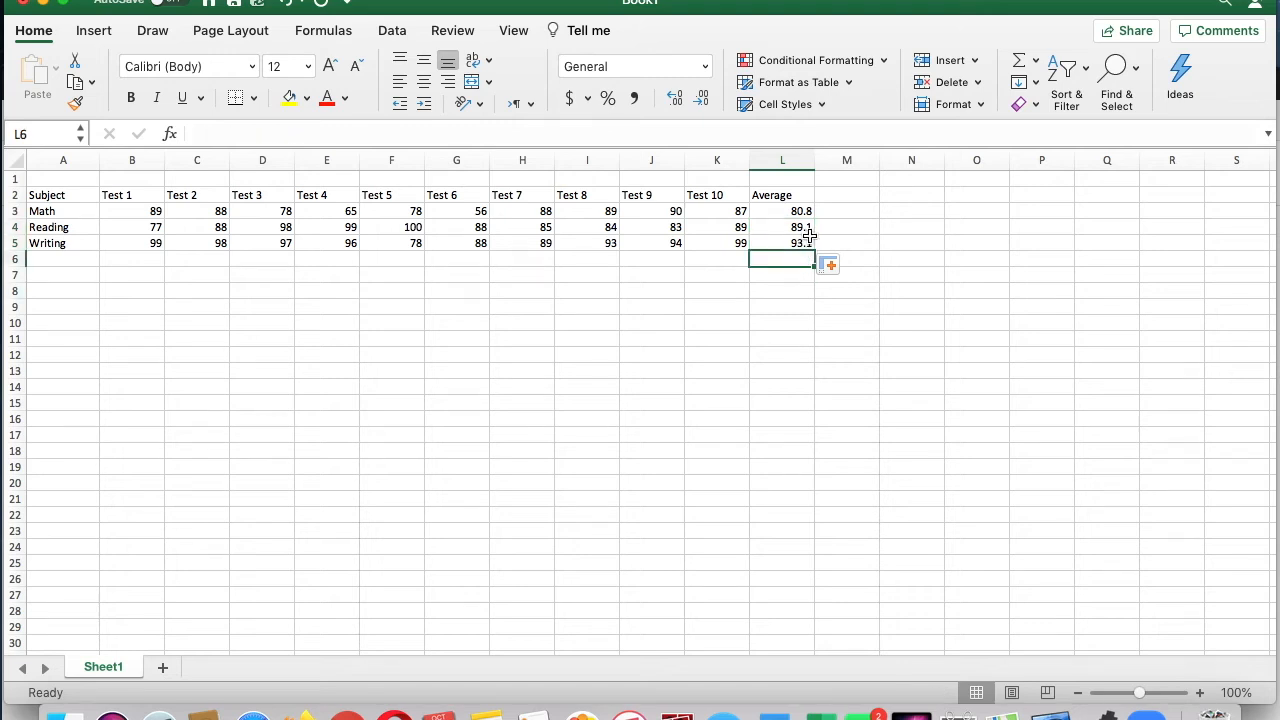
left_click(809, 240)
key("Delete")
left_click(775, 306)
left_click(802, 257)
Step: Replace the Writing average in L5 with the formula =AVERAGE(B5:K5), using the Test 1 to Test 10 score cells as the range
left_click(810, 242)
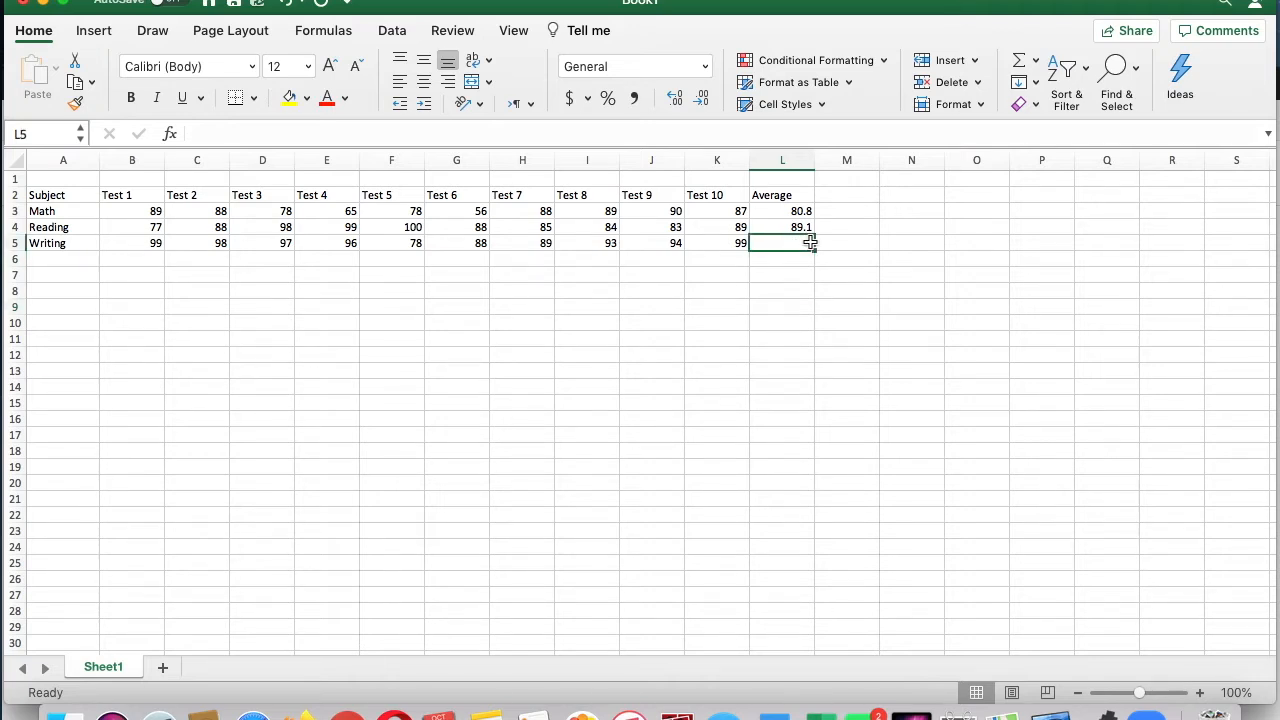
type("=")
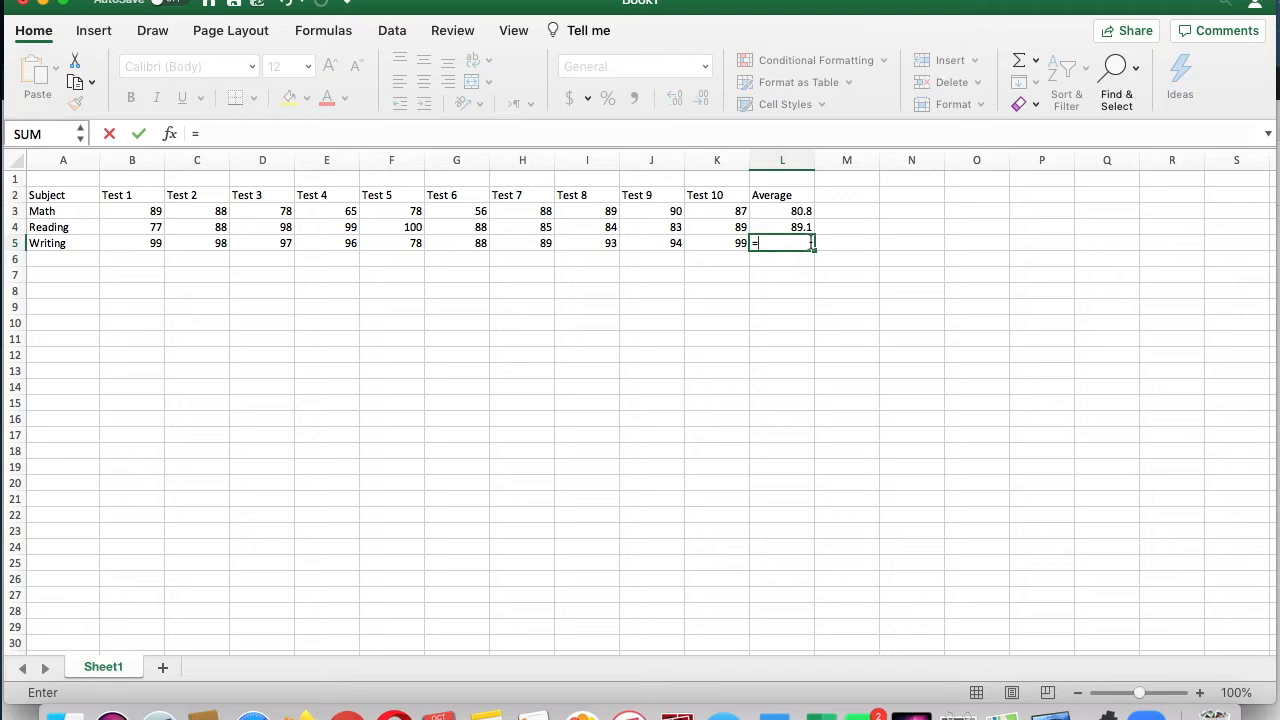
type("averag")
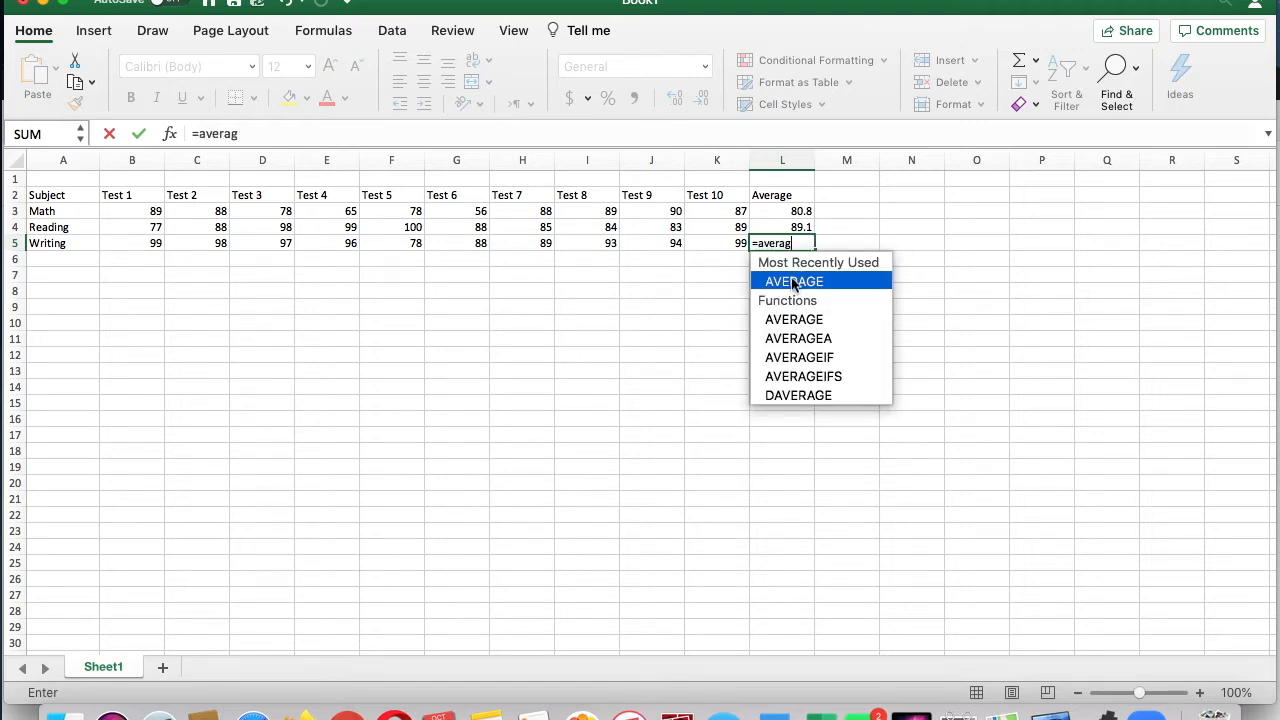
double_click(793, 283)
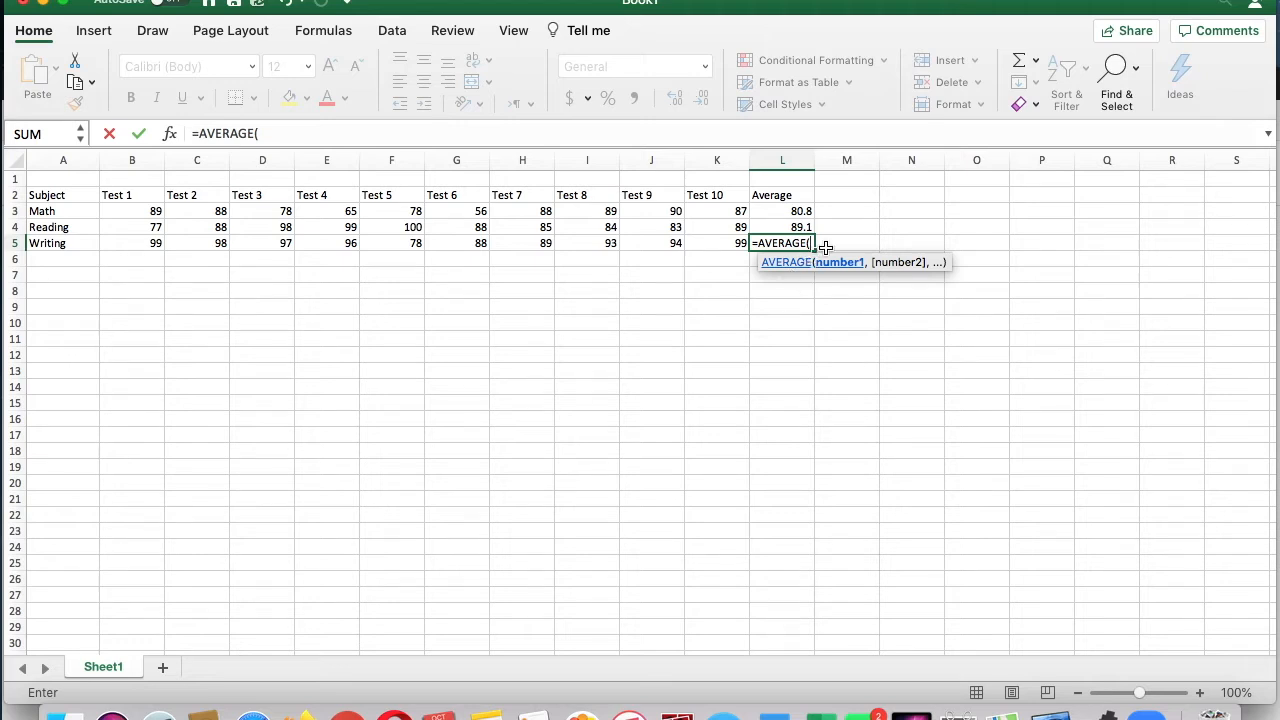
left_click(145, 242)
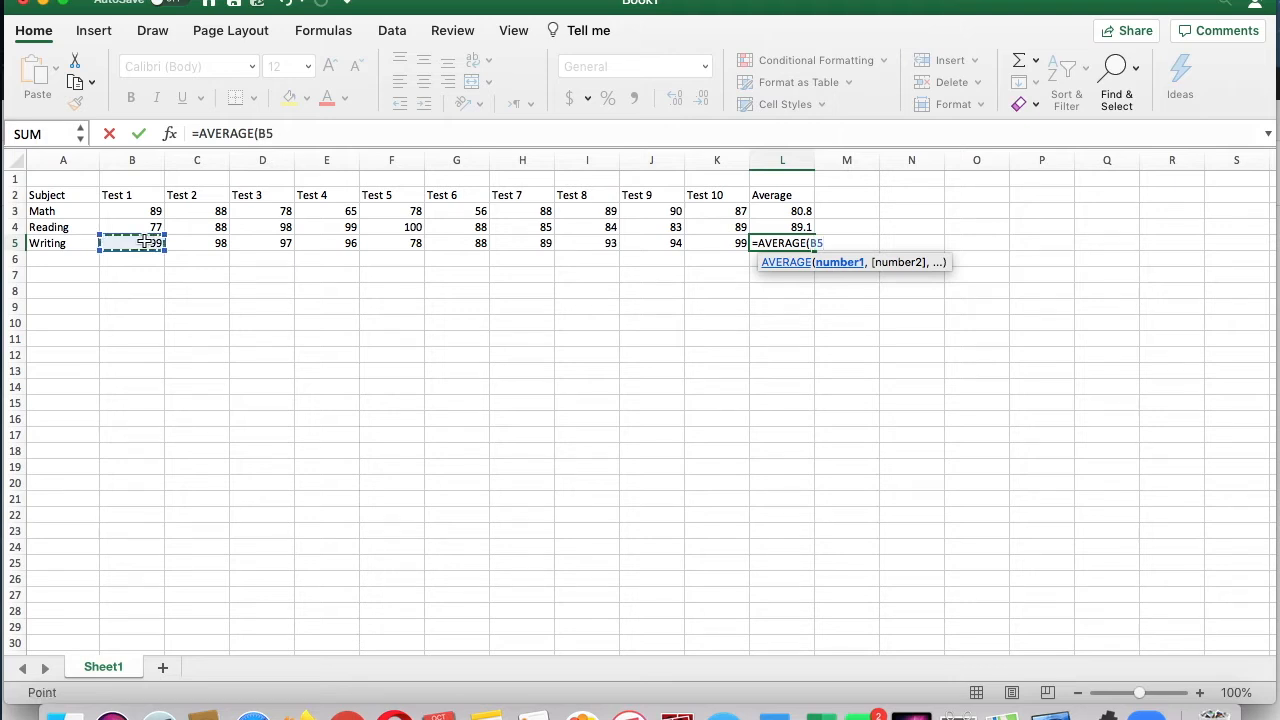
type(":")
left_click(714, 243)
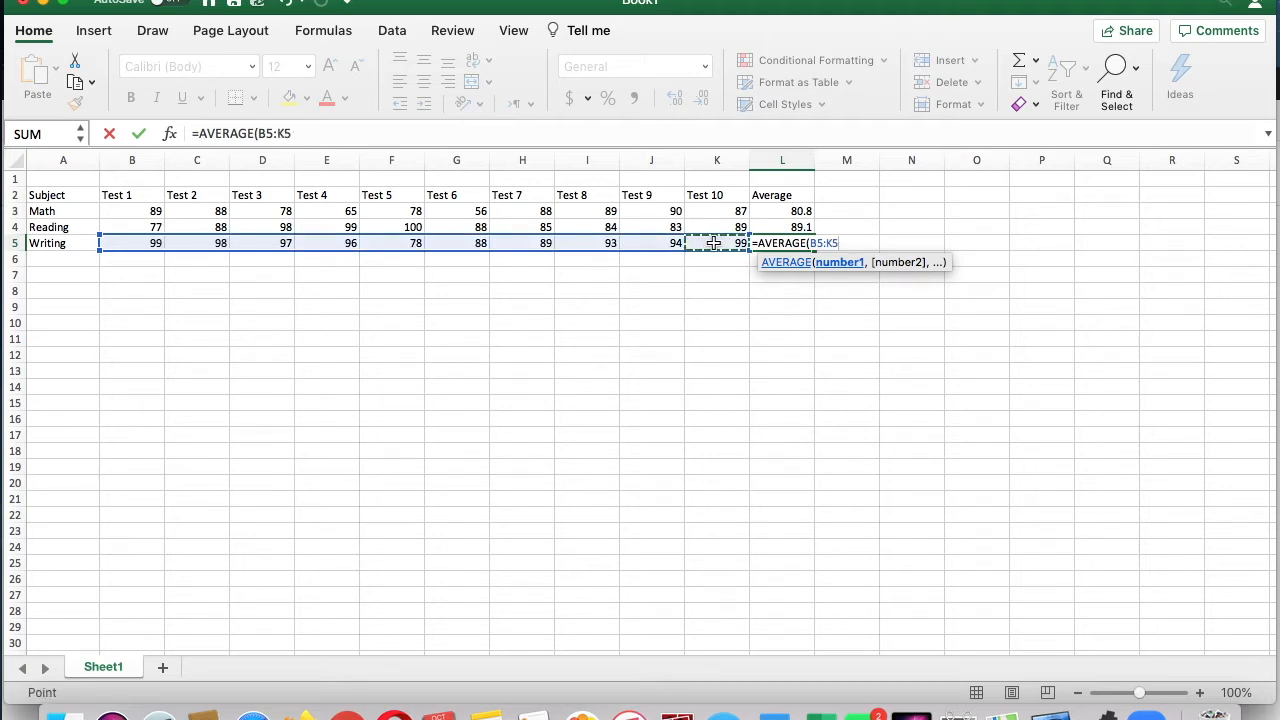
type(")")
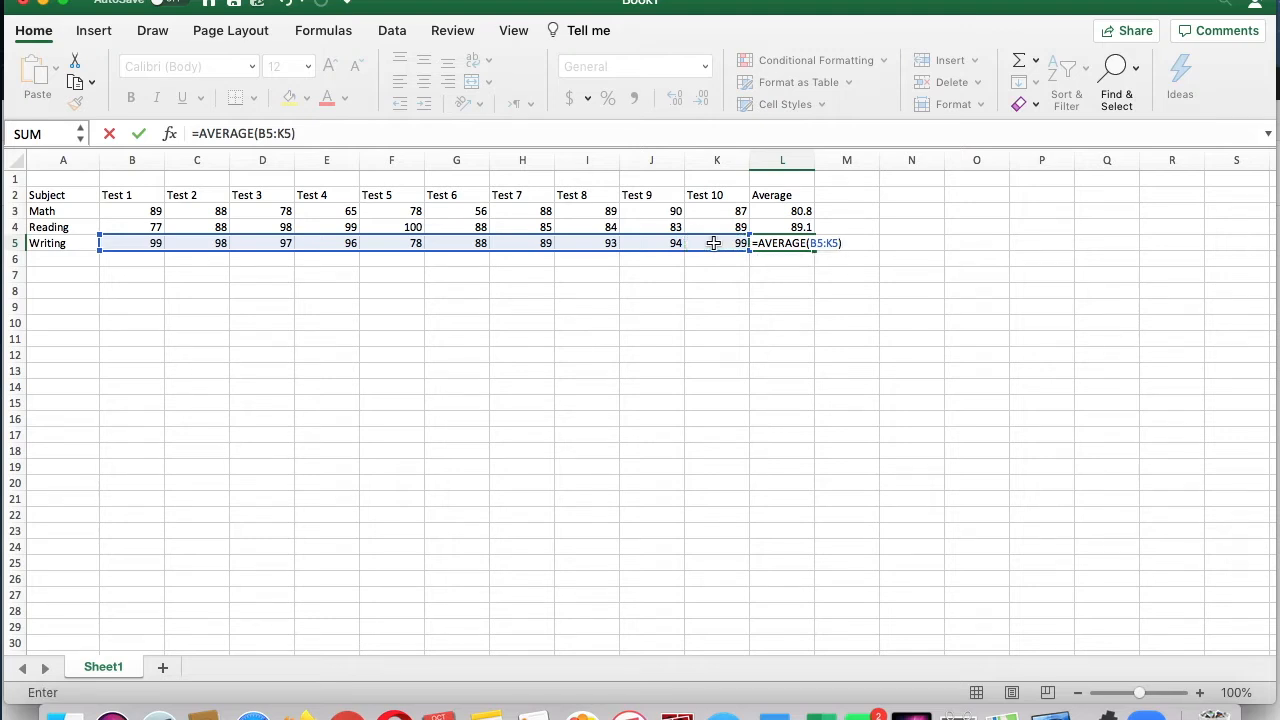
key("Return")
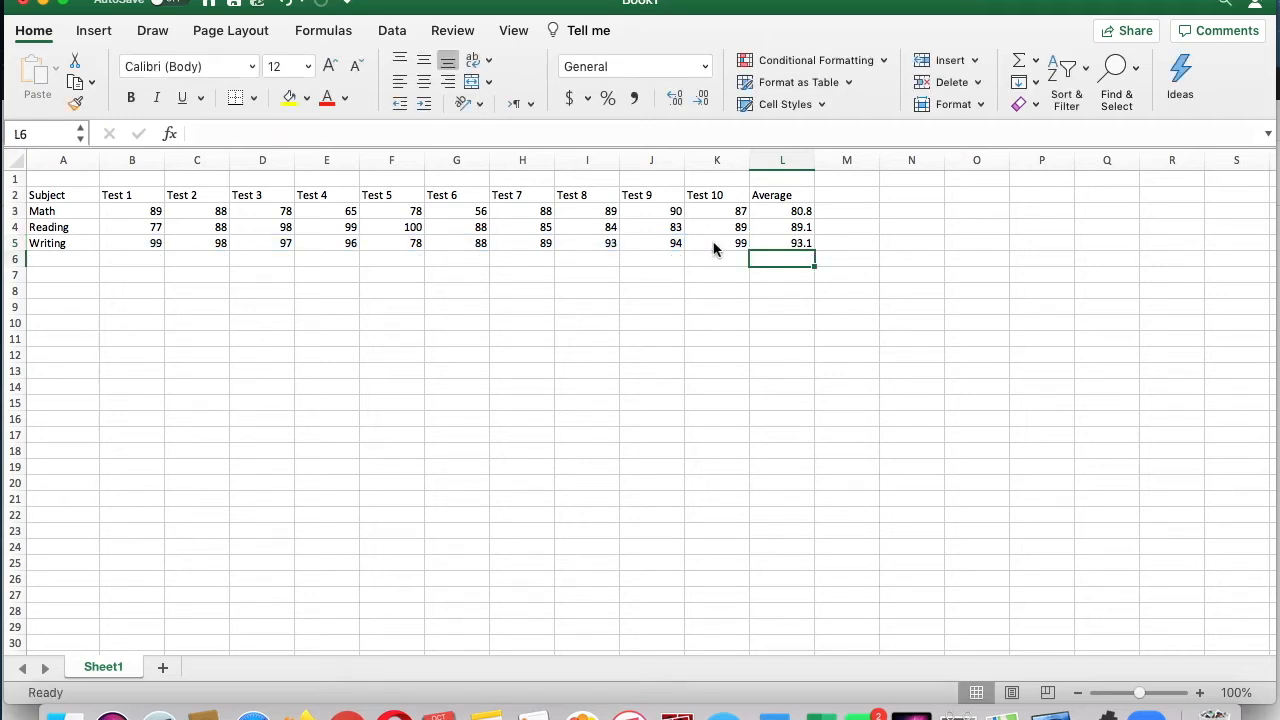
left_click(1036, 62)
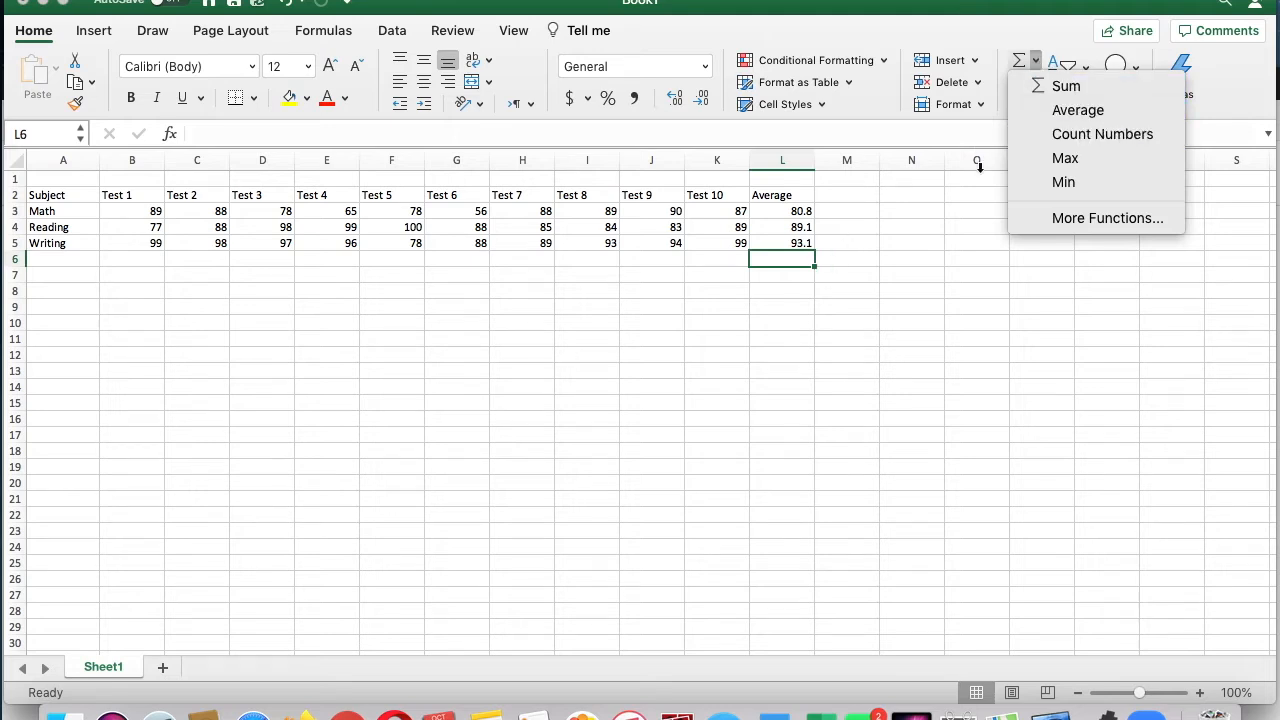
left_click(943, 238)
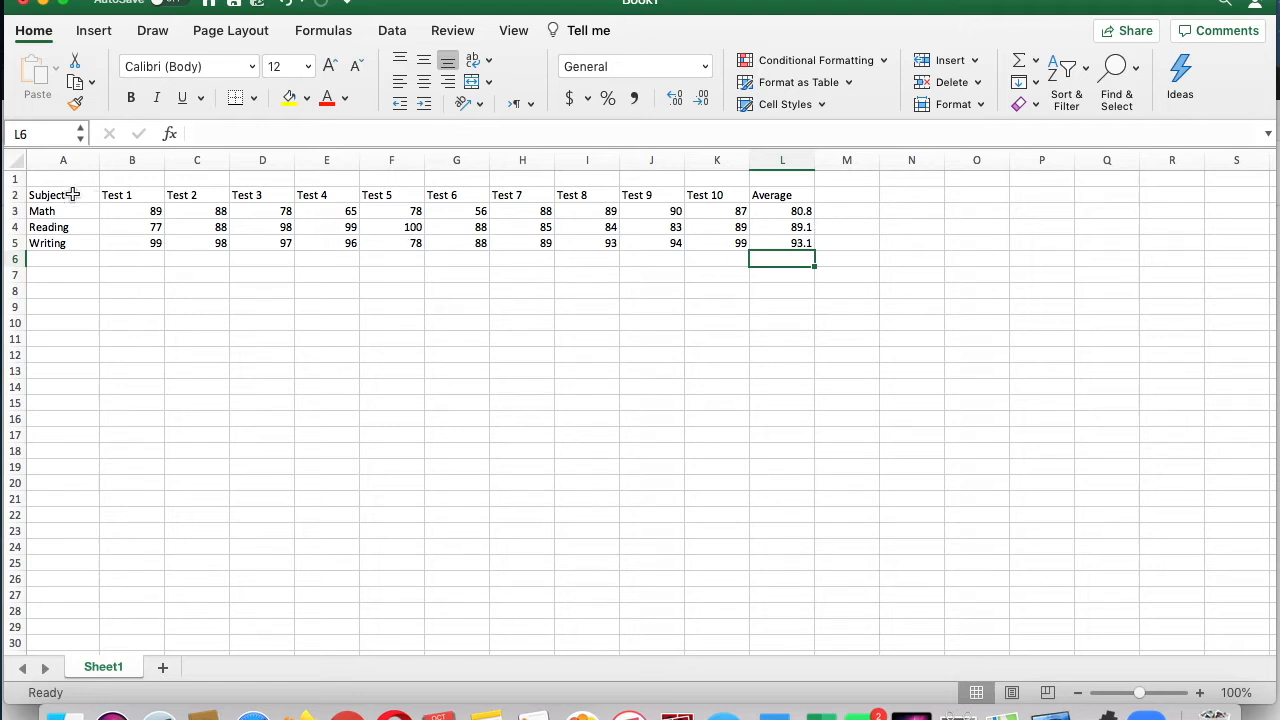
left_click_drag(73, 190, 60, 214)
left_click(128, 316)
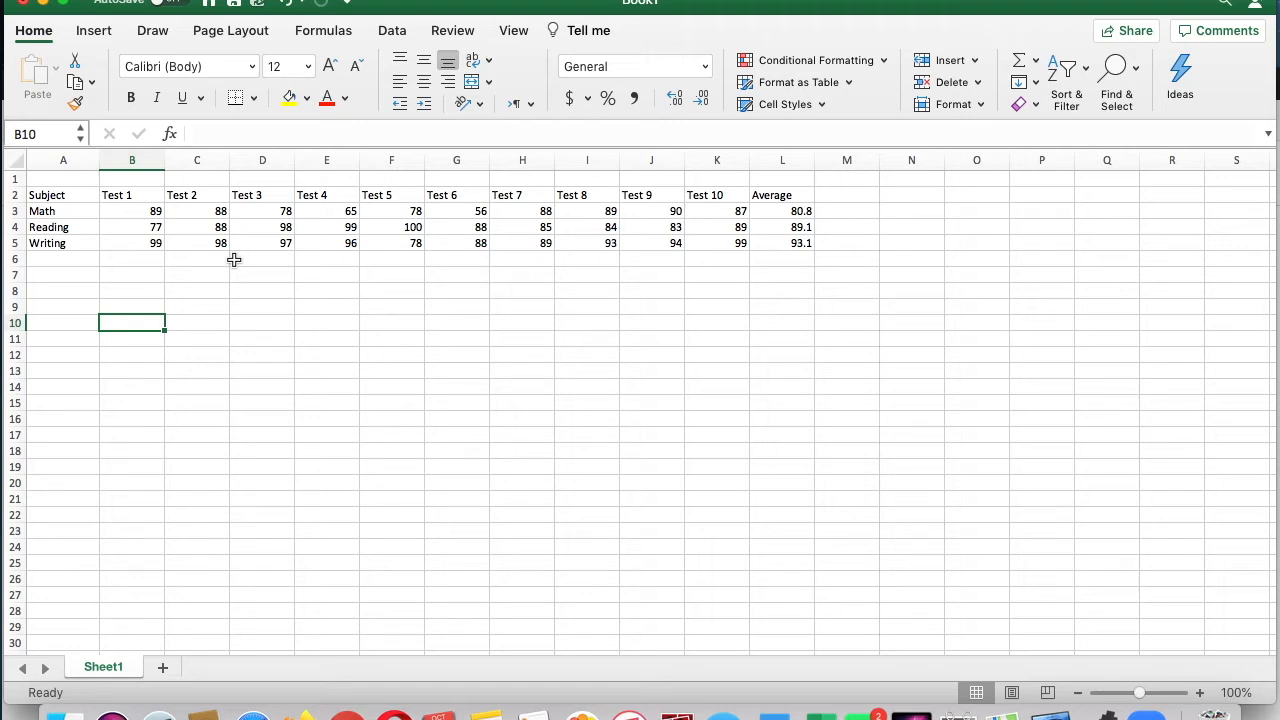
Step: Add a conditional formatting rule to B3:L5 that gives values greater than 89 a green fill with dark green text
left_click_drag(156, 211, 767, 244)
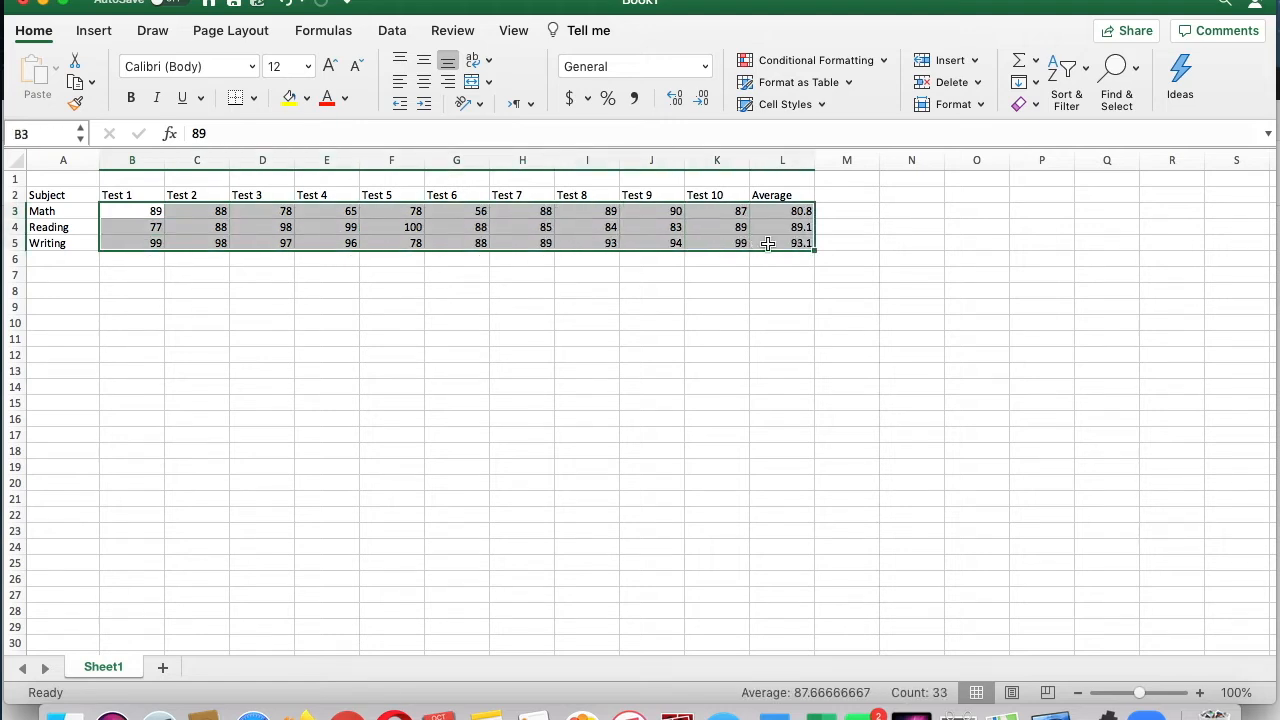
left_click(884, 62)
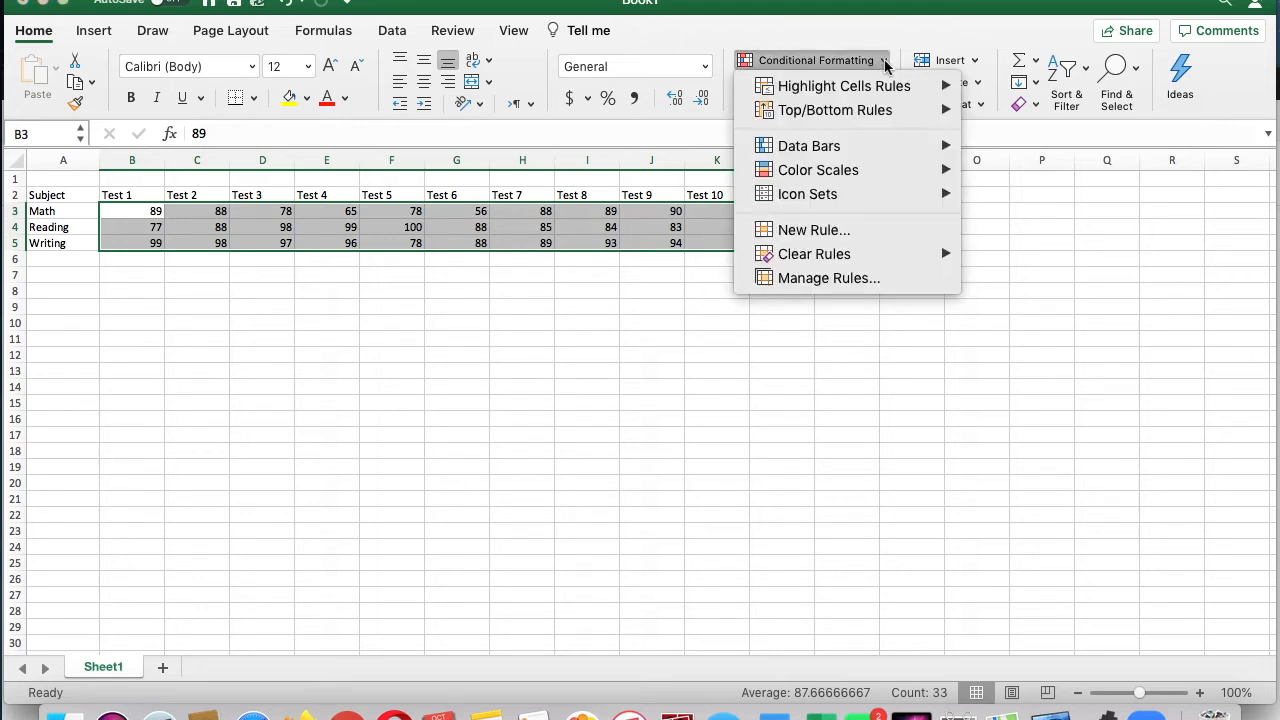
mouse_move(909, 95)
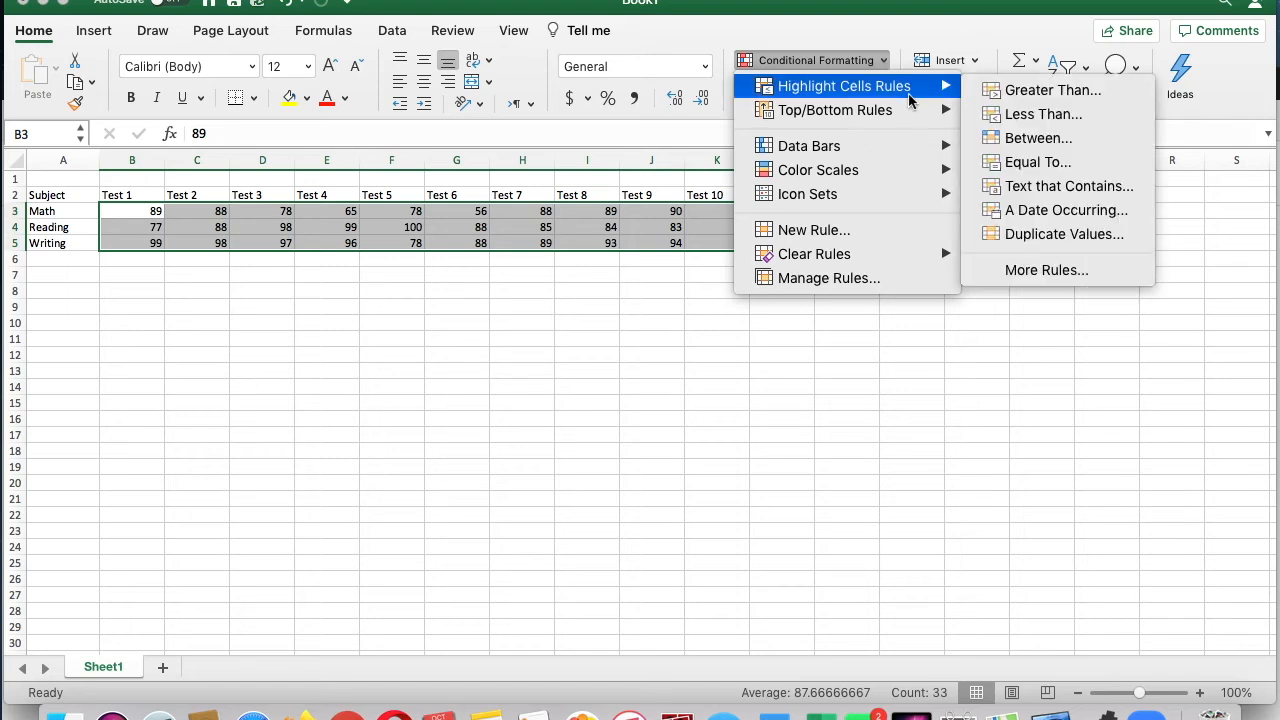
left_click(1002, 91)
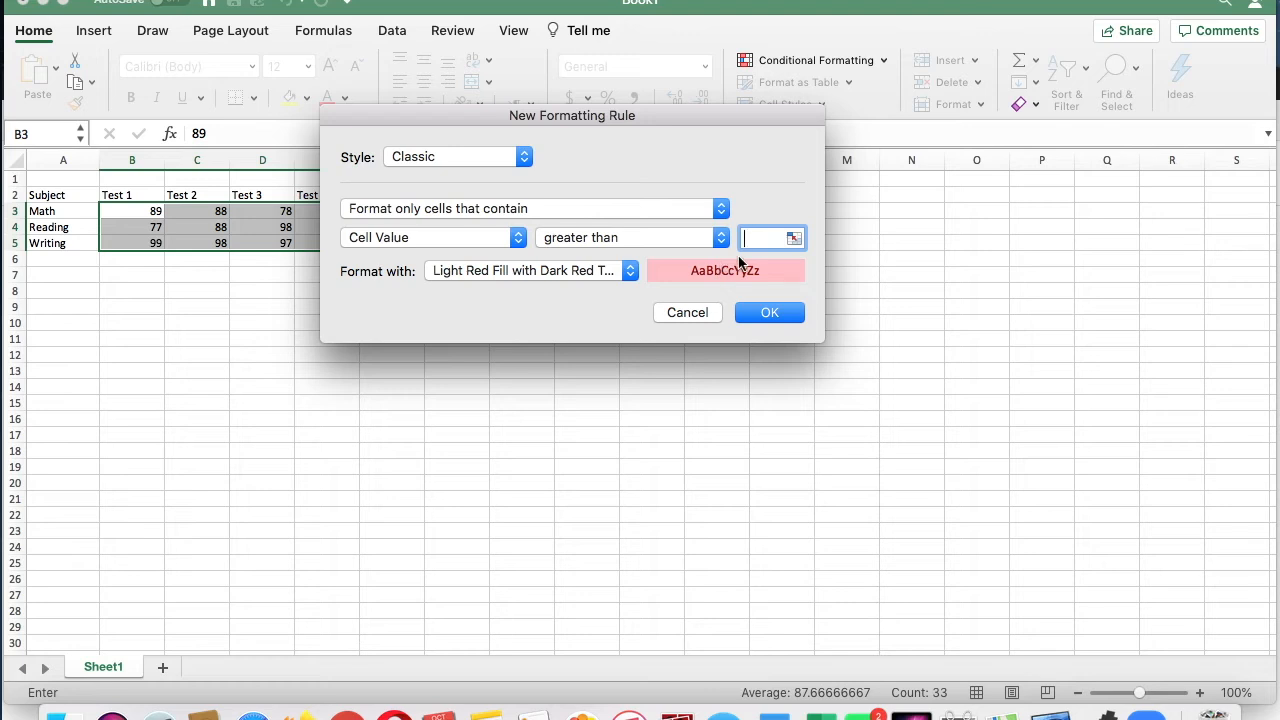
left_click(630, 271)
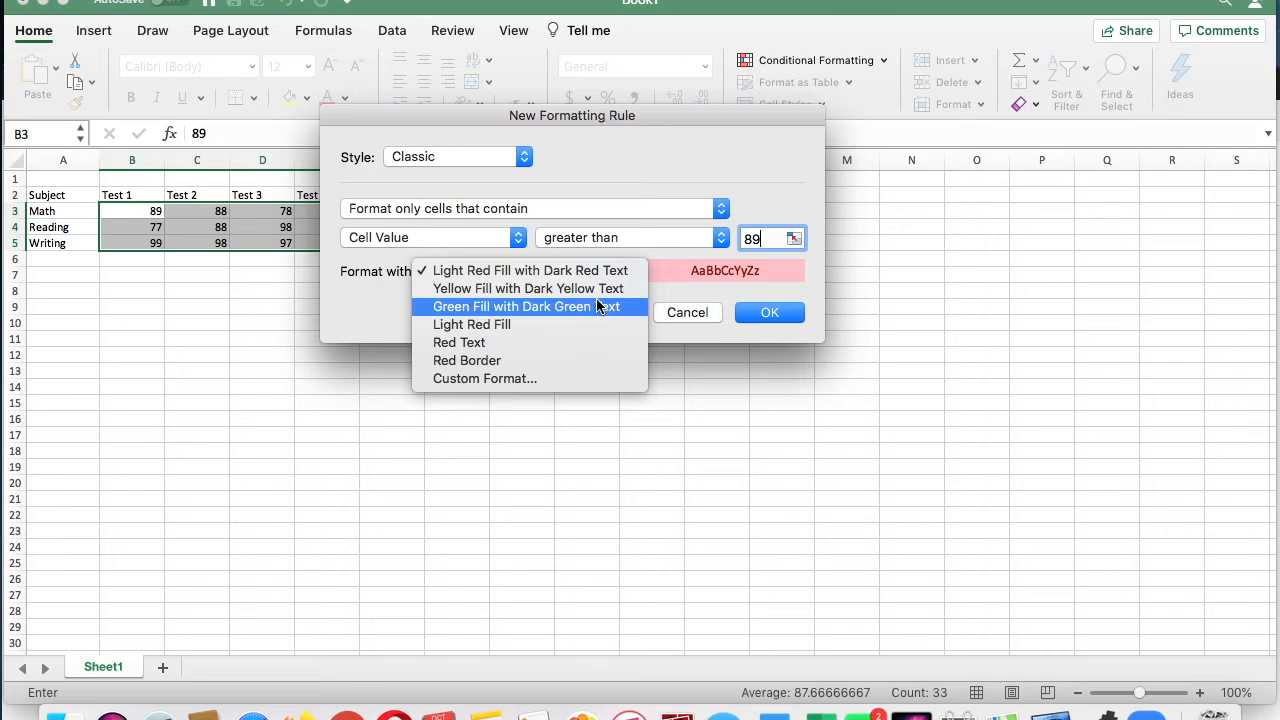
left_click(598, 306)
left_click(752, 314)
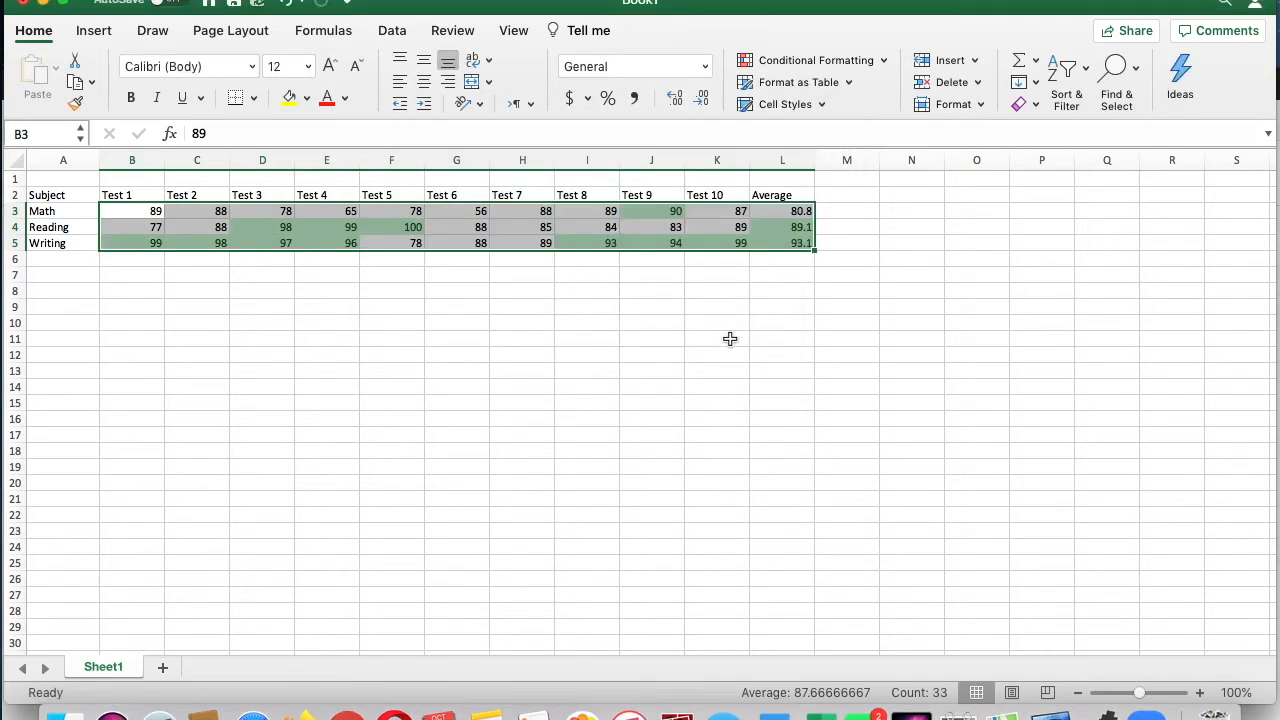
left_click(735, 331)
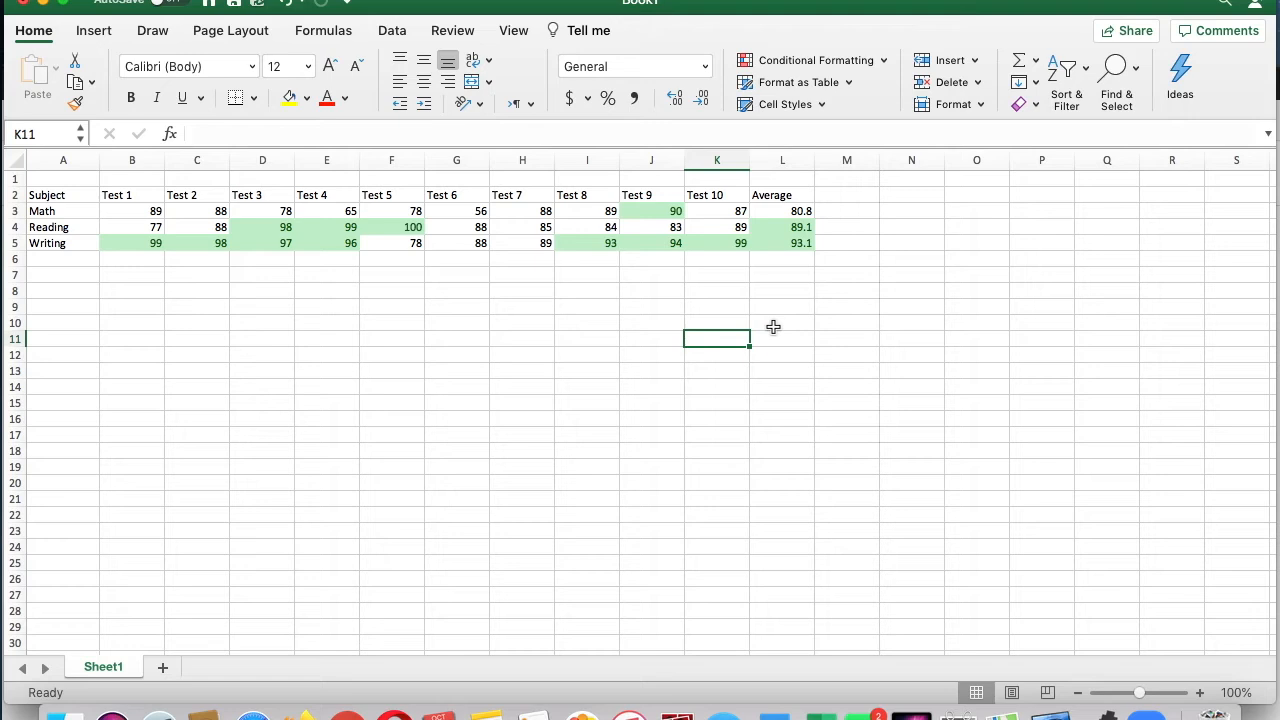
Step: Add a second conditional formatting rule to B3:L5 giving values less than 76 a light red fill with dark red text
left_click_drag(124, 212, 774, 250)
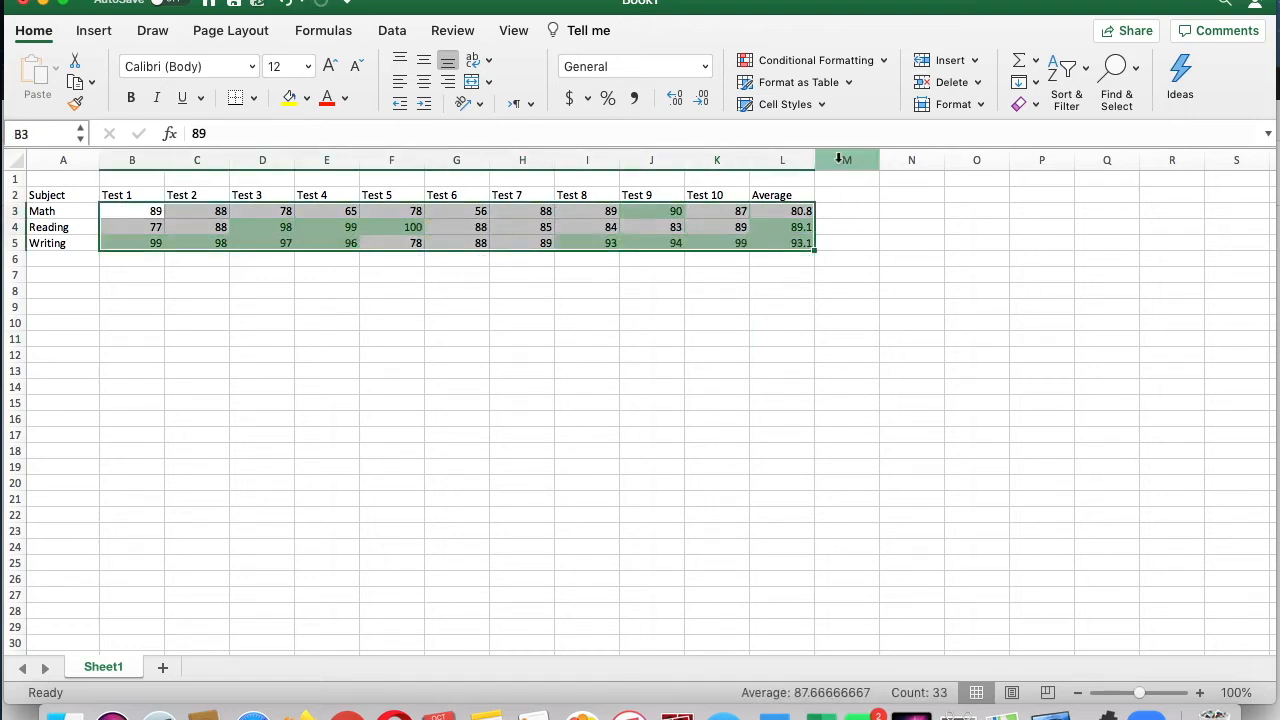
left_click(884, 62)
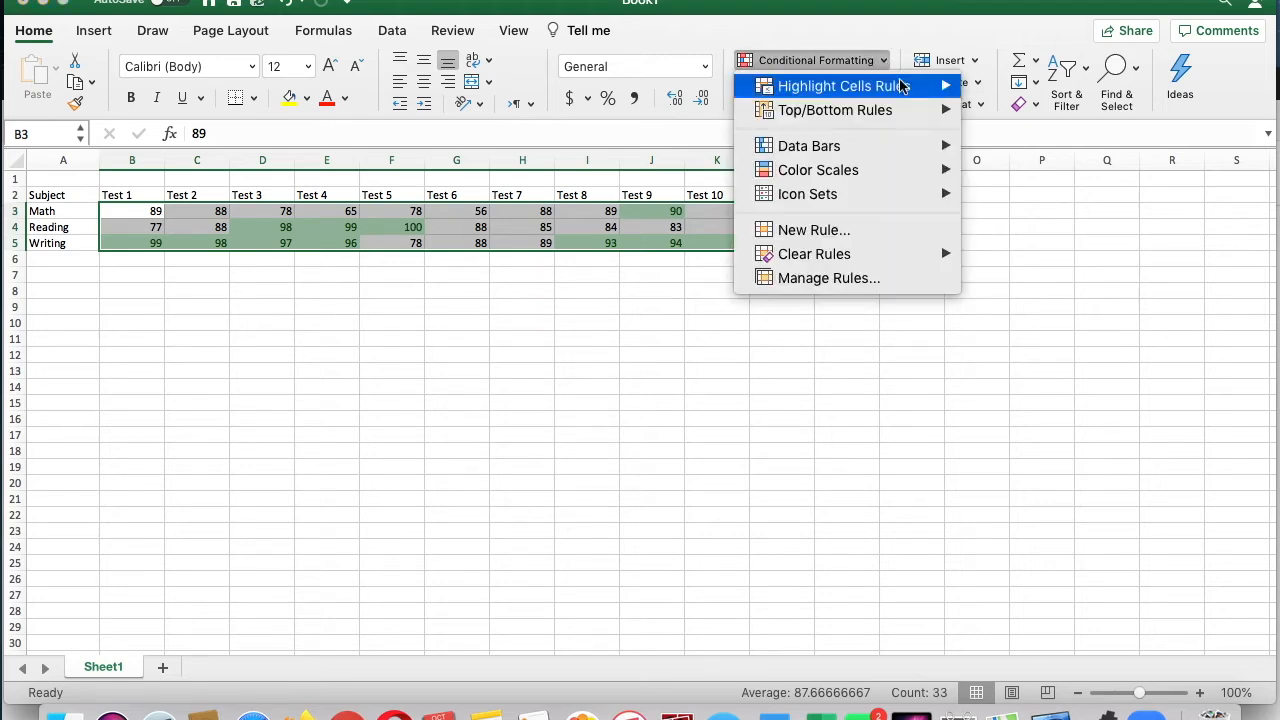
mouse_move(906, 88)
left_click(1005, 114)
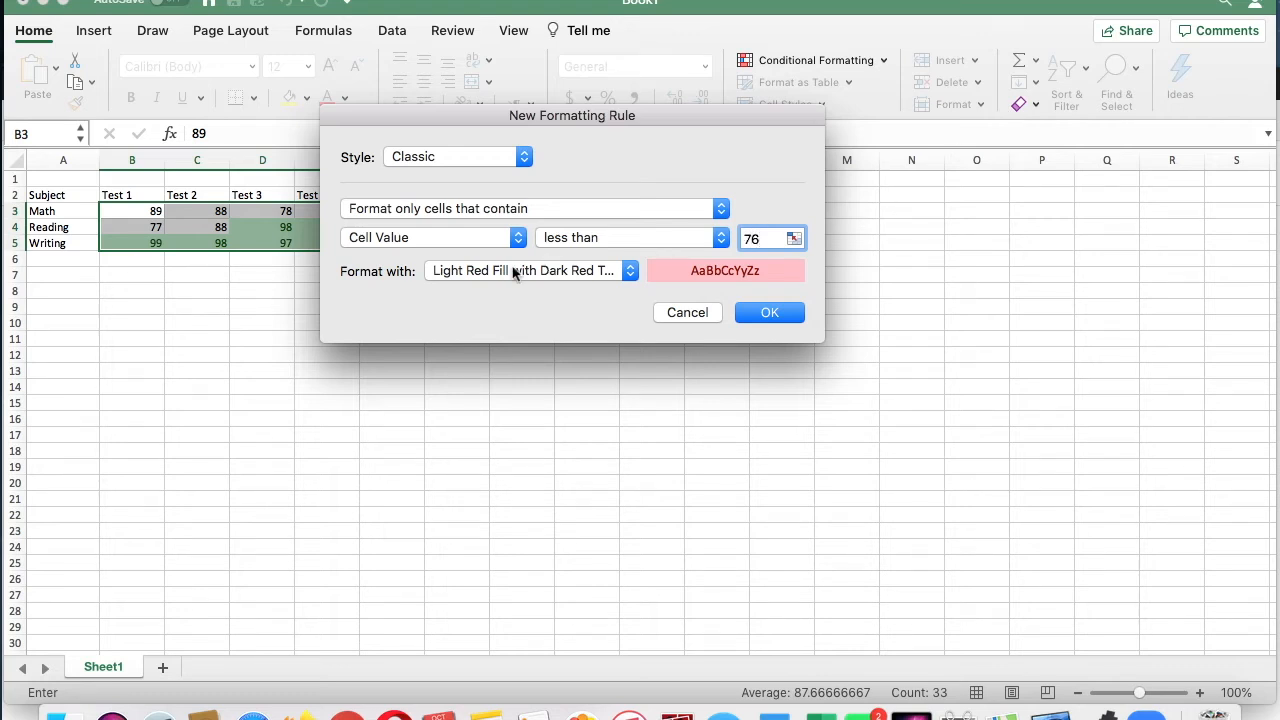
left_click(620, 279)
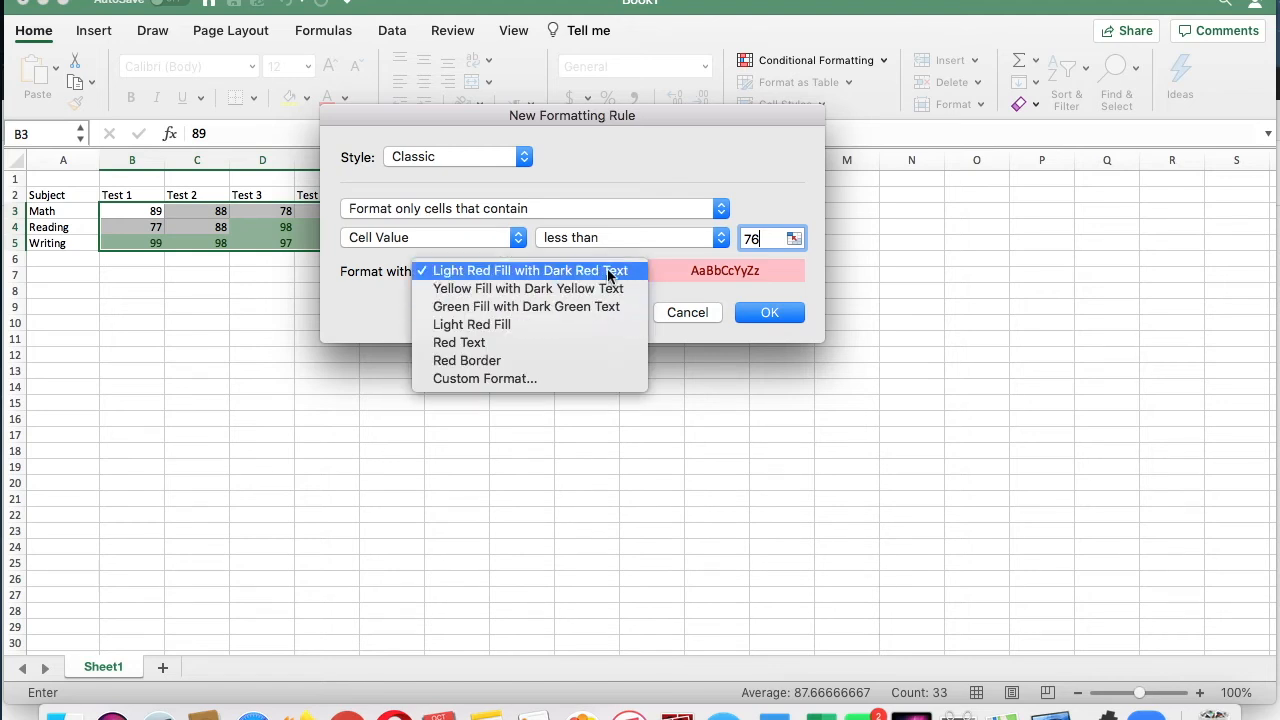
left_click(611, 276)
left_click(770, 313)
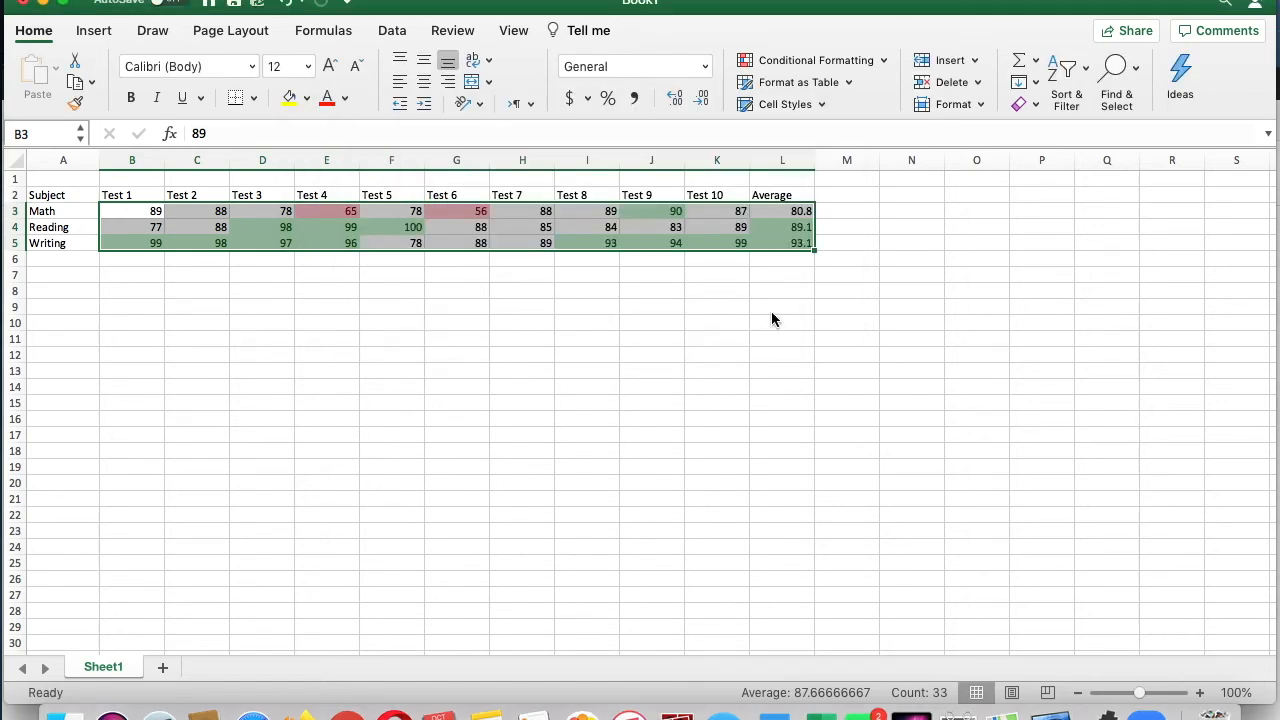
left_click(678, 358)
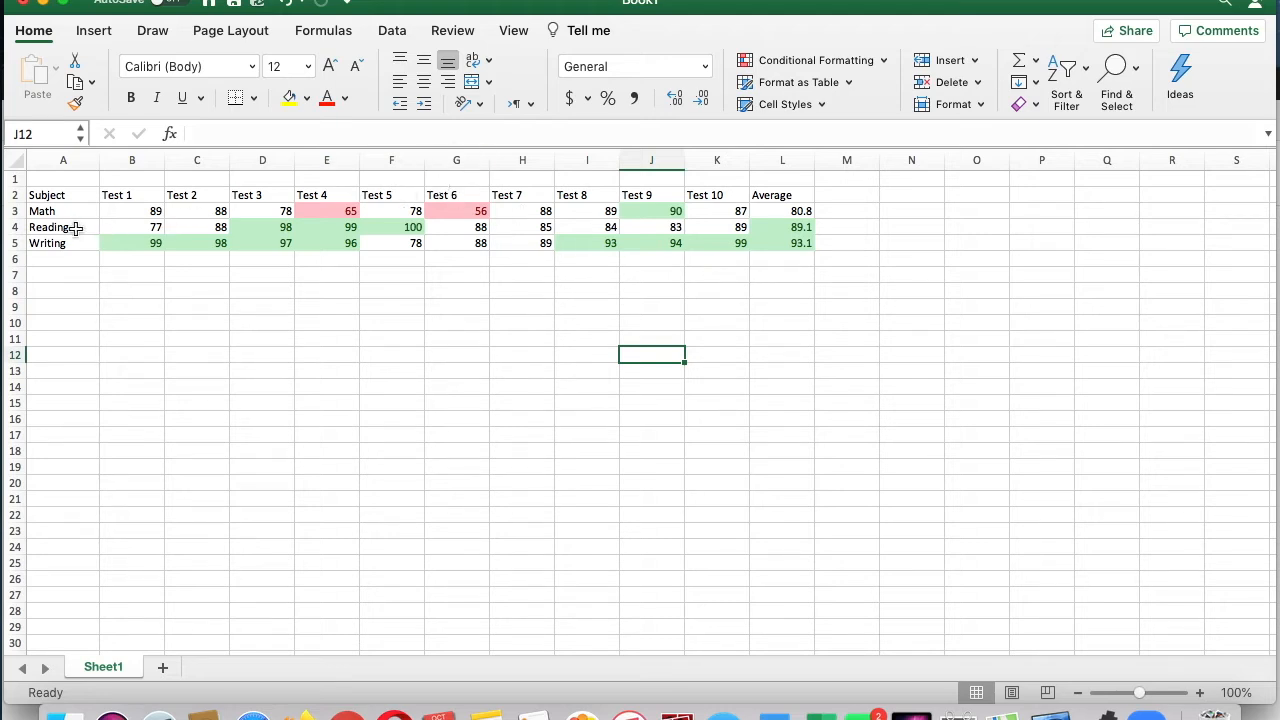
Step: Apply All Borders to the whole gradebook table in A2:L5
left_click(50, 196)
left_click_drag(50, 196, 770, 248)
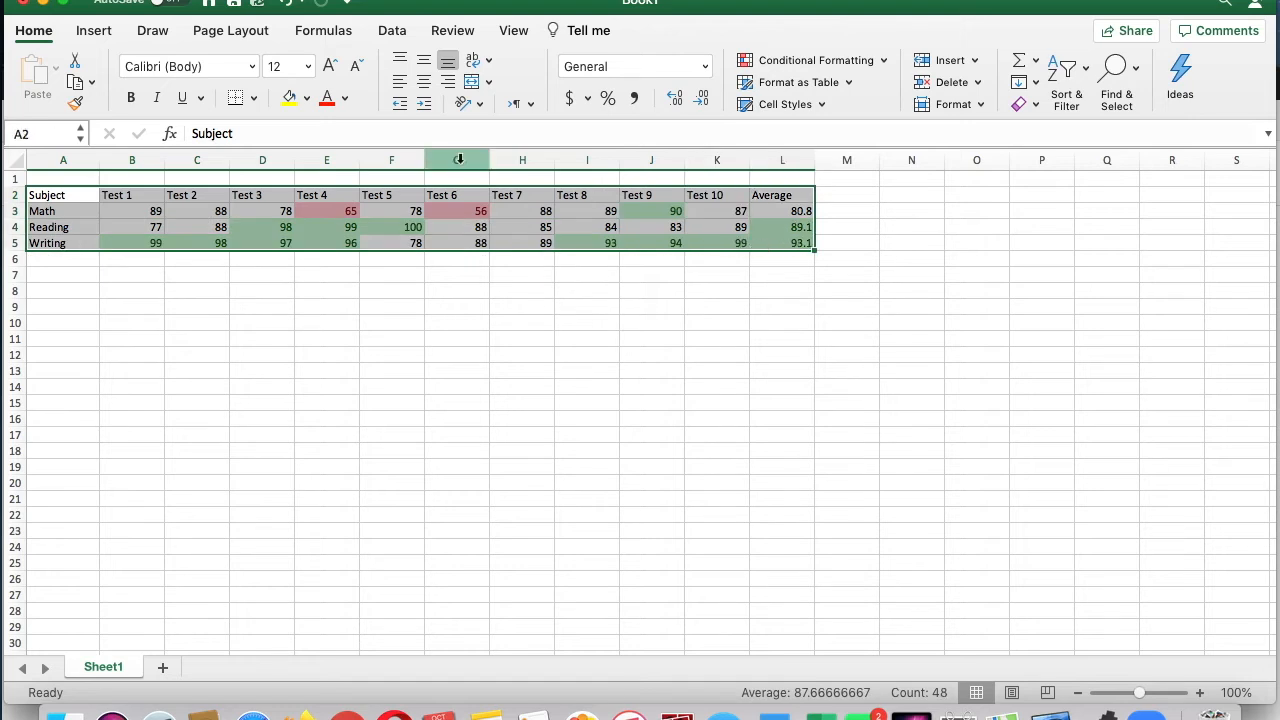
left_click(253, 97)
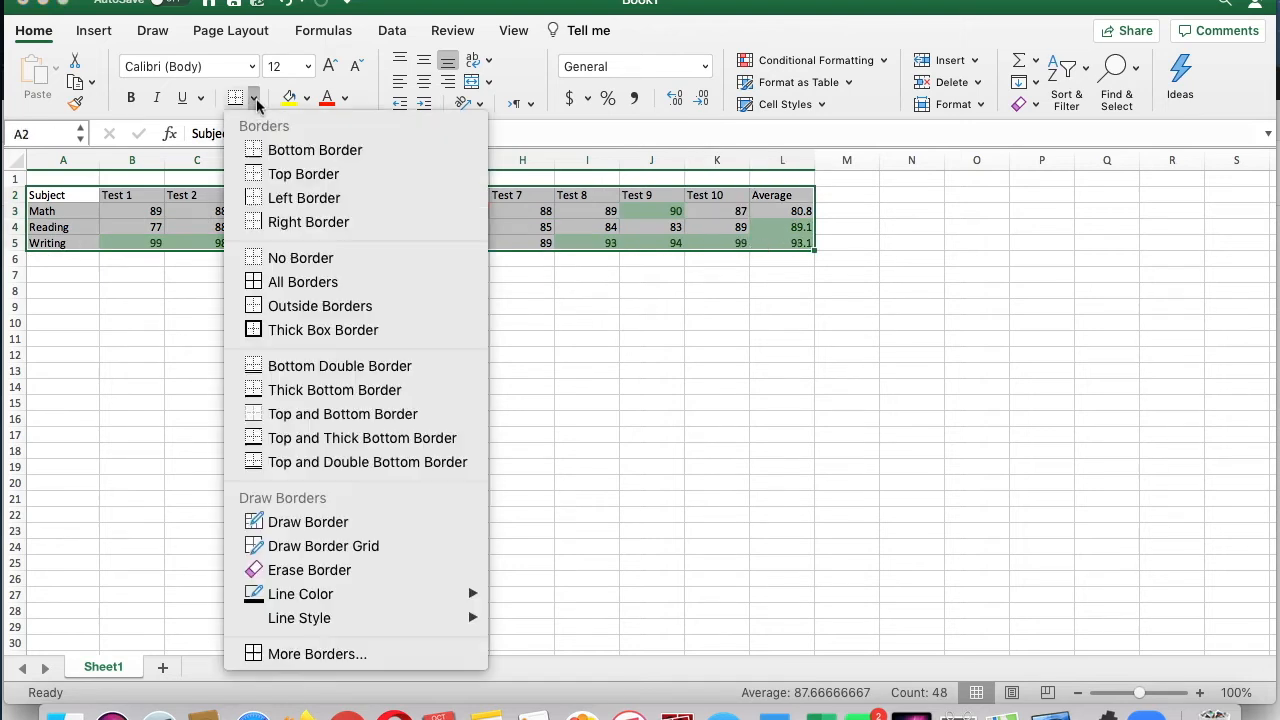
left_click(282, 288)
left_click(255, 302)
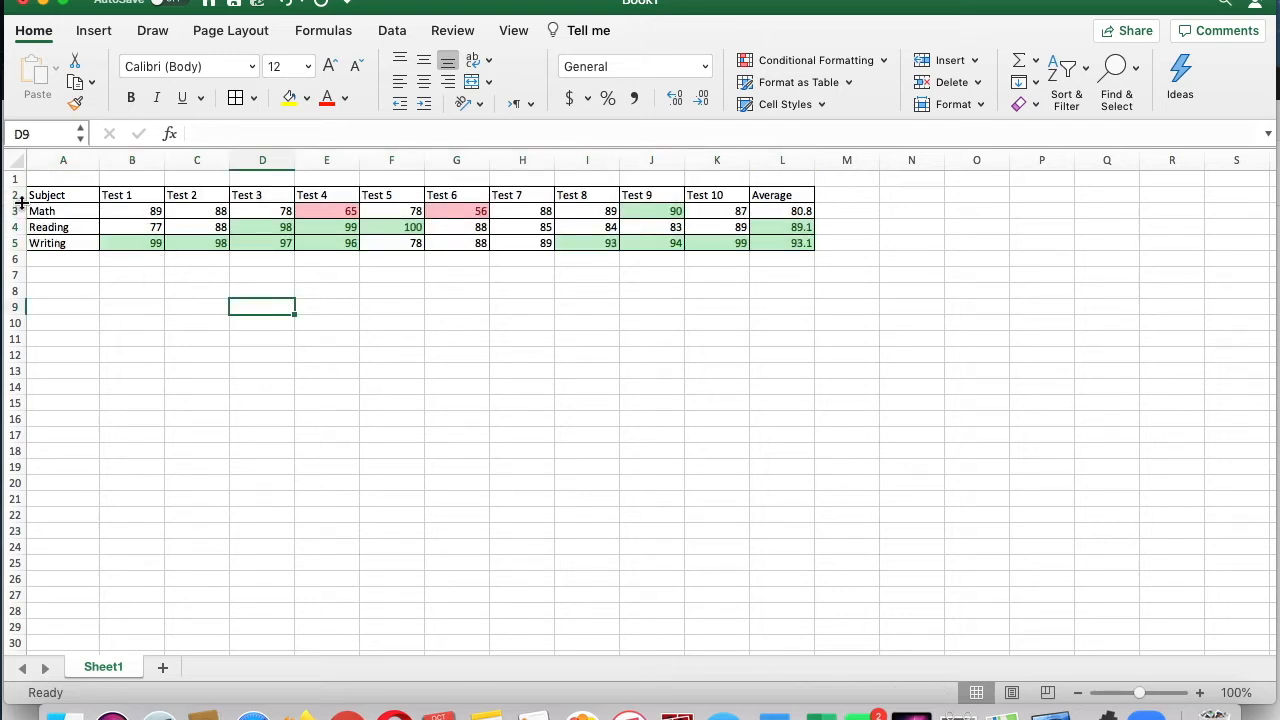
Step: Increase the height of header row 2 and angle the headings in A2:L2 counterclockwise
left_click_drag(21, 203, 762, 214)
left_click(134, 351)
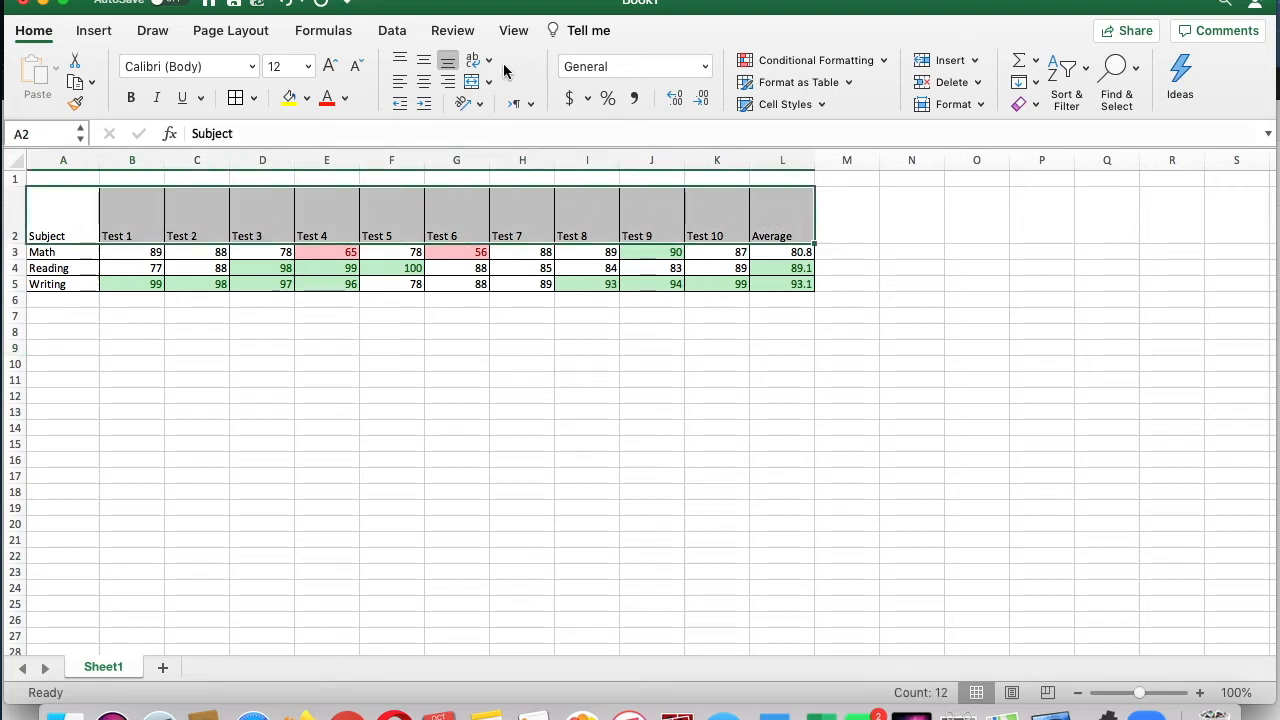
left_click(484, 102)
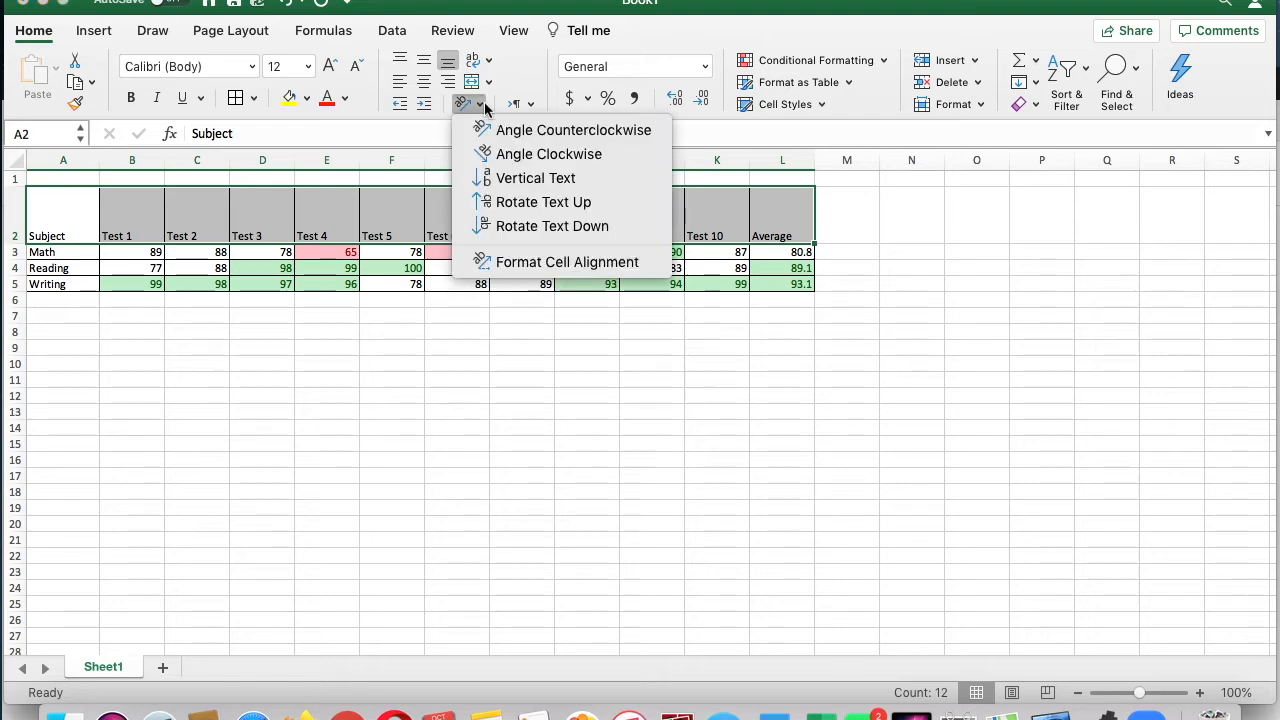
left_click(504, 134)
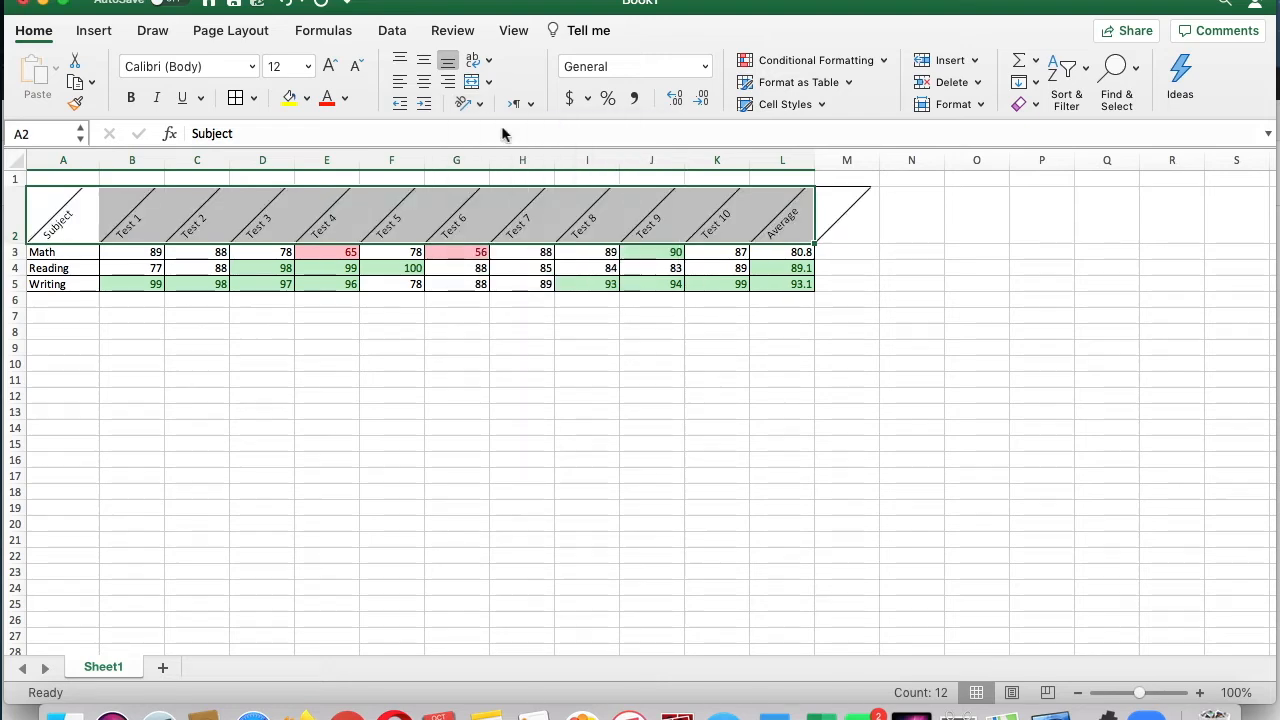
left_click_drag(24, 244, 24, 289)
left_click(186, 380)
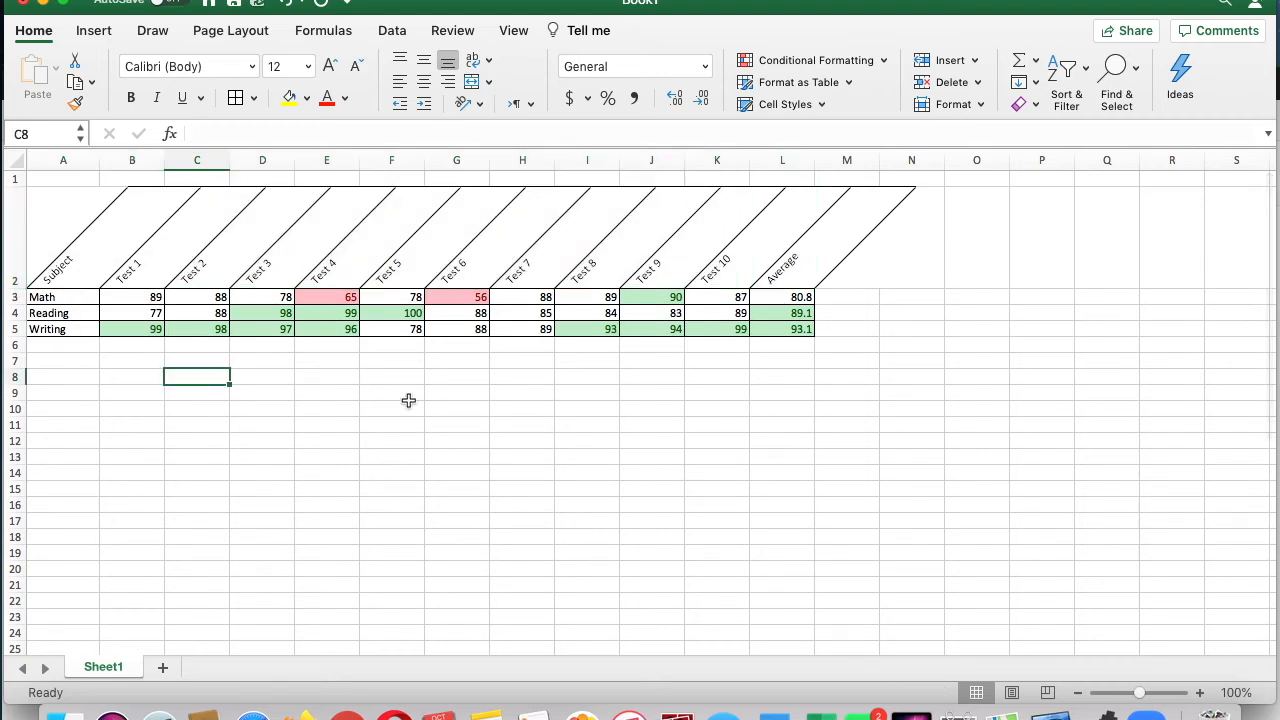
Step: Fill the Test 1 and Test 3 heading cells, B2 and D2, with yellow
left_click(130, 278)
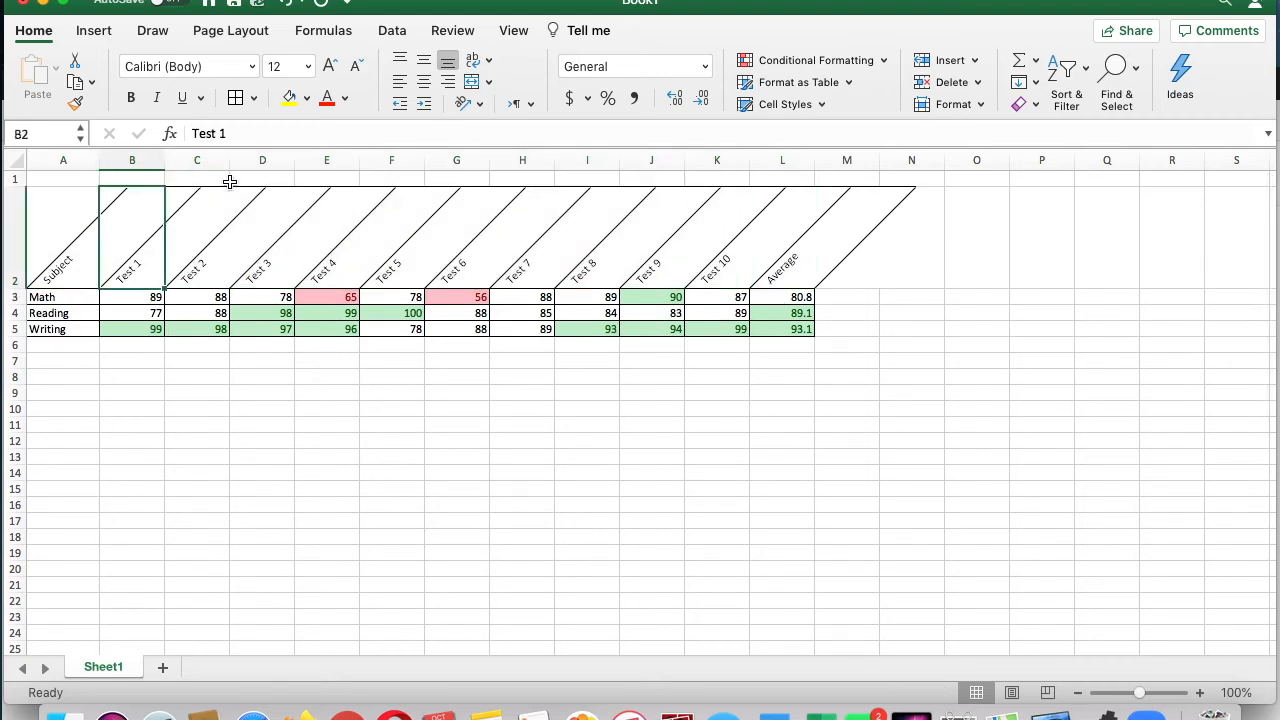
left_click(289, 97)
left_click(280, 270)
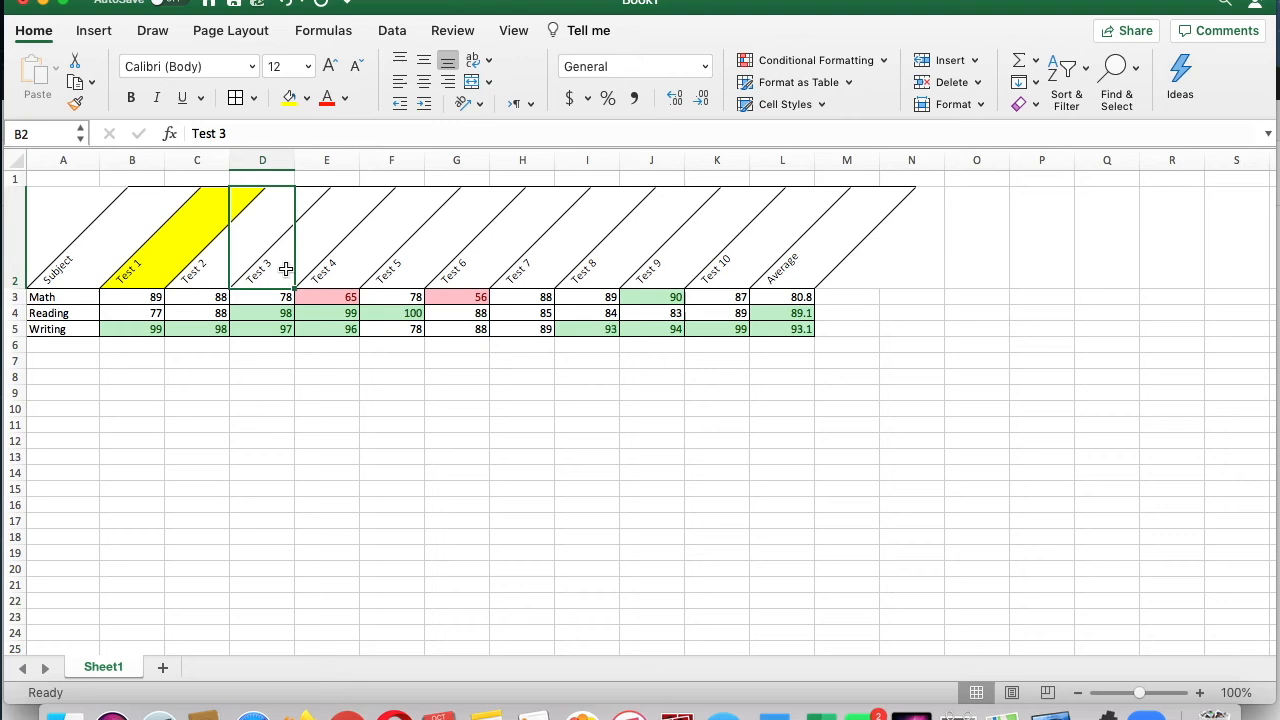
left_click(289, 97)
Step: Fill the Test 6 heading cell, G2, with orange
left_click(425, 239)
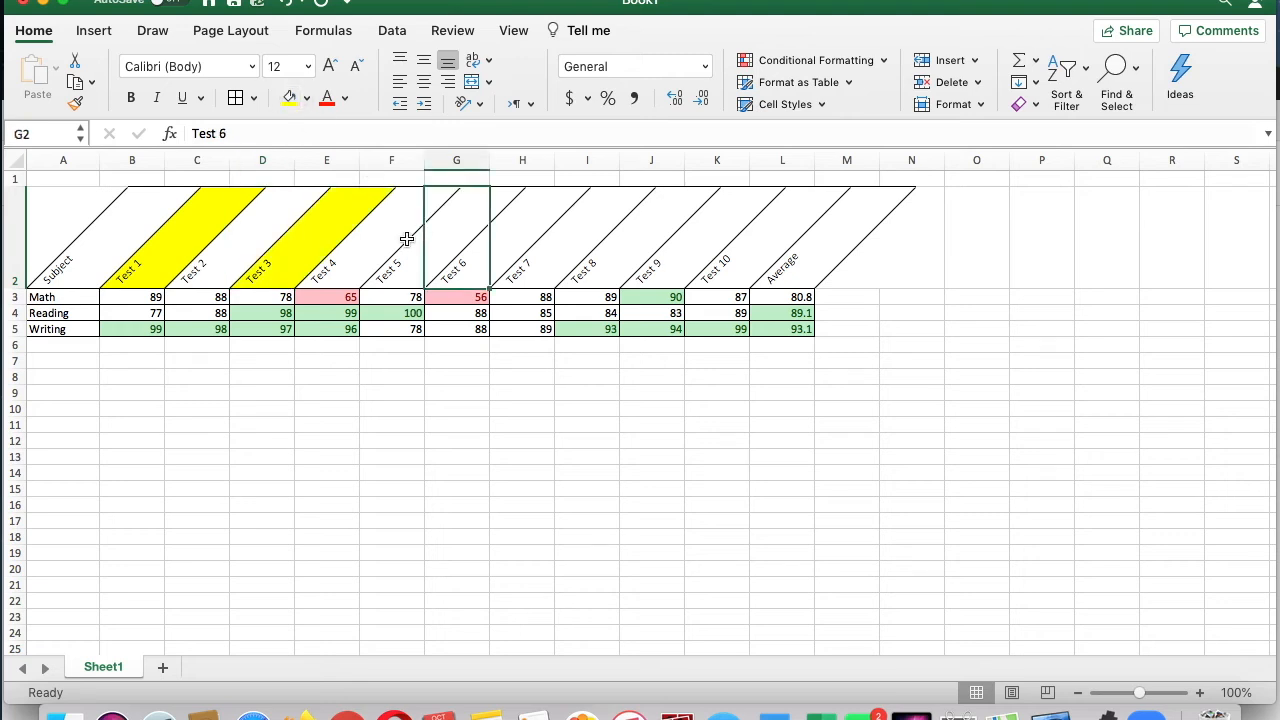
left_click(306, 97)
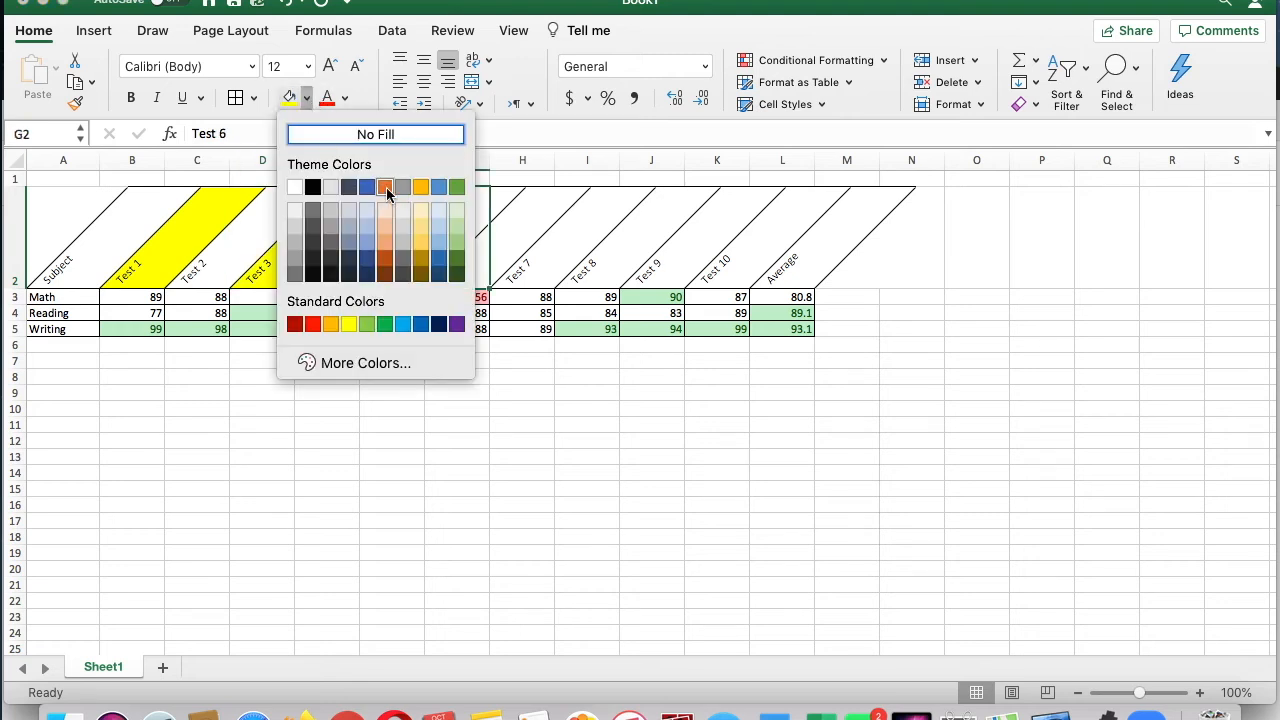
left_click(385, 187)
left_click(485, 409)
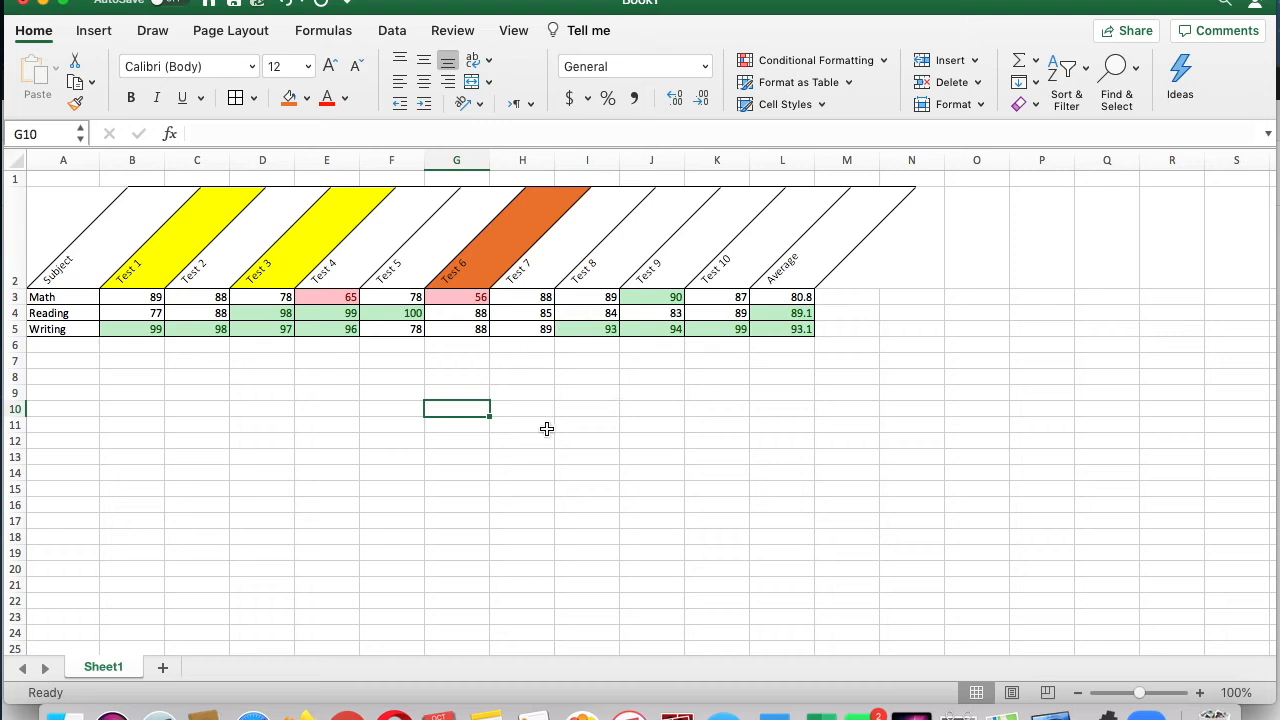
Step: Enter the text Name in cell F8 below the gradebook table
left_click(405, 378)
type("Name")
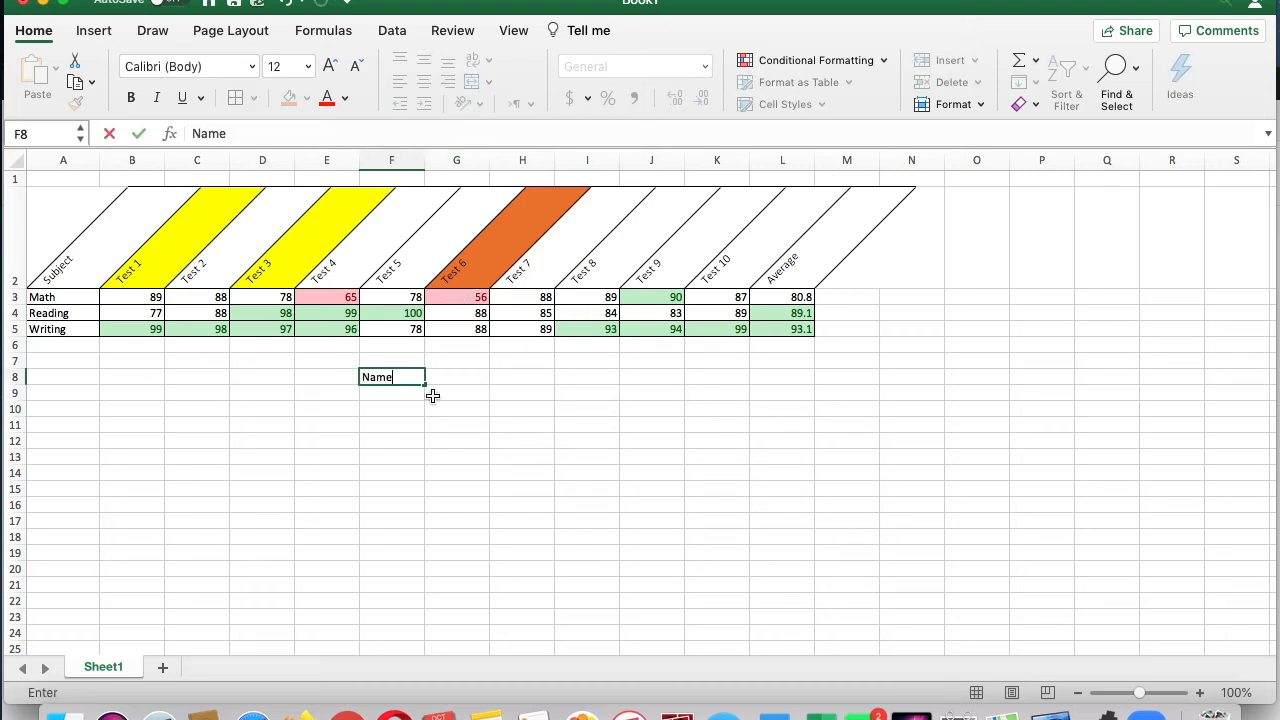
left_click(496, 470)
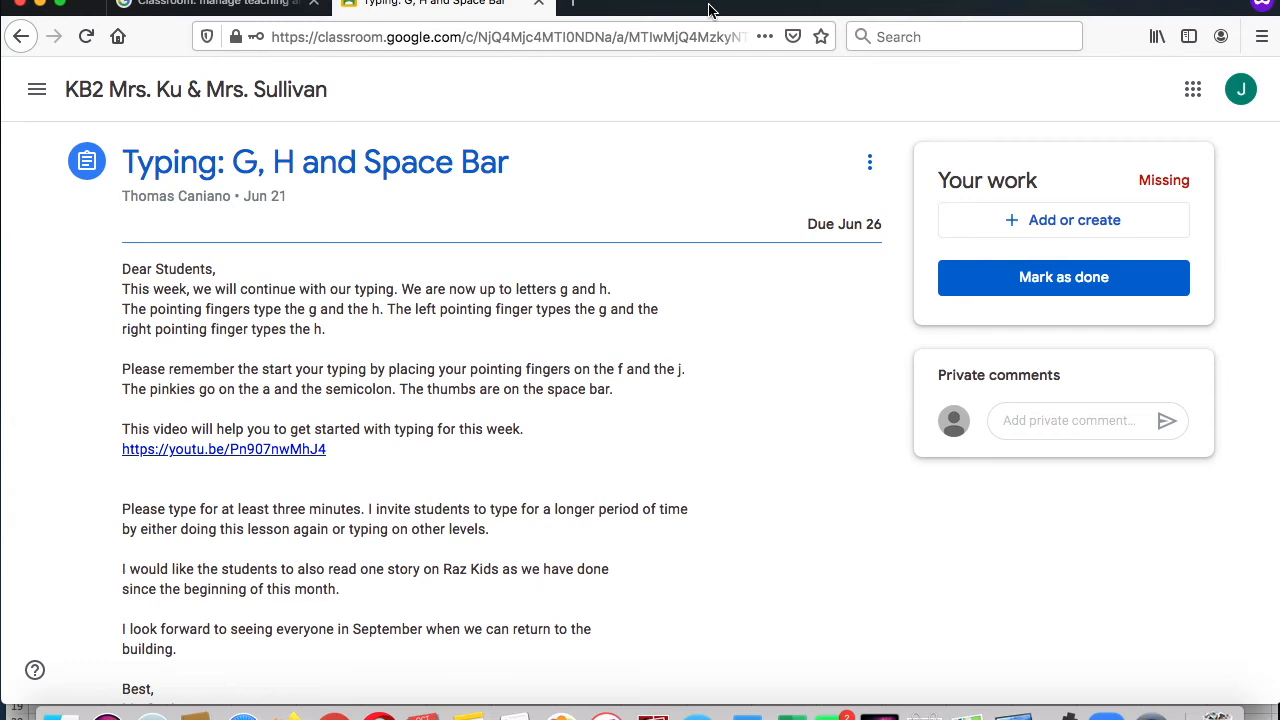
Step: In Google Classroom, create a new Google Sheets file for the assignment Typing: G, H and Space Bar
left_click(1007, 228)
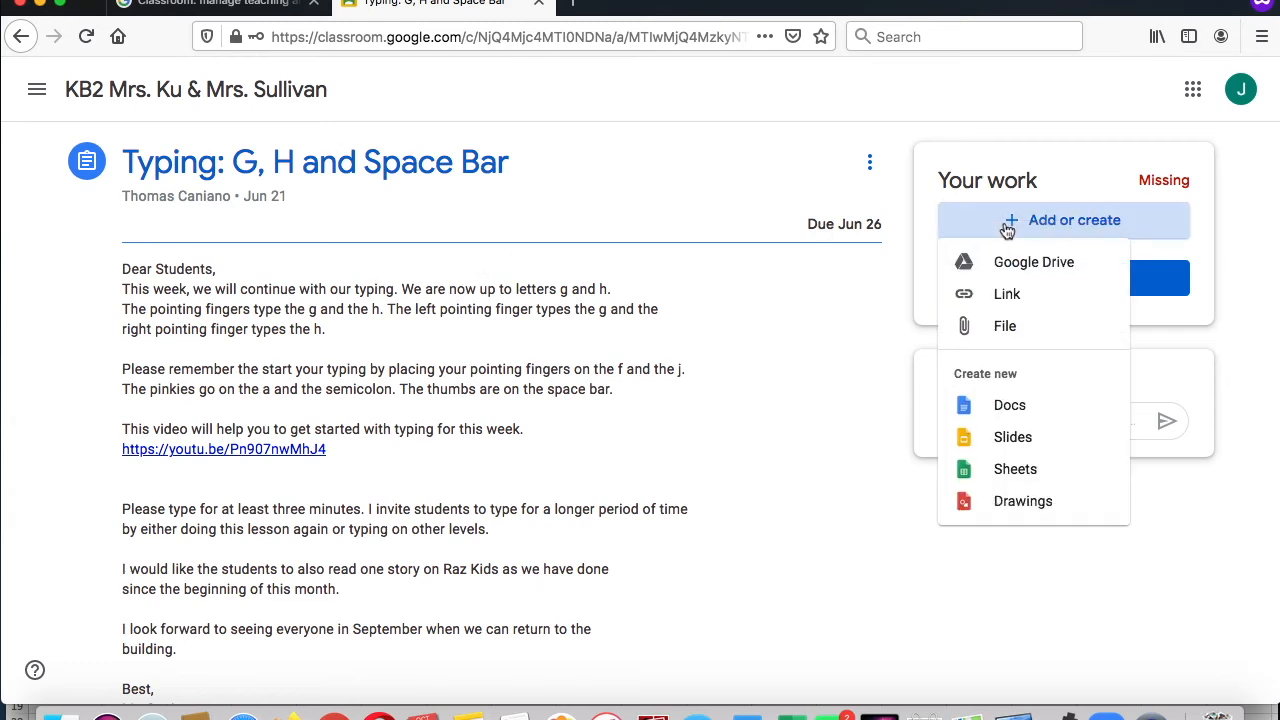
left_click(1036, 476)
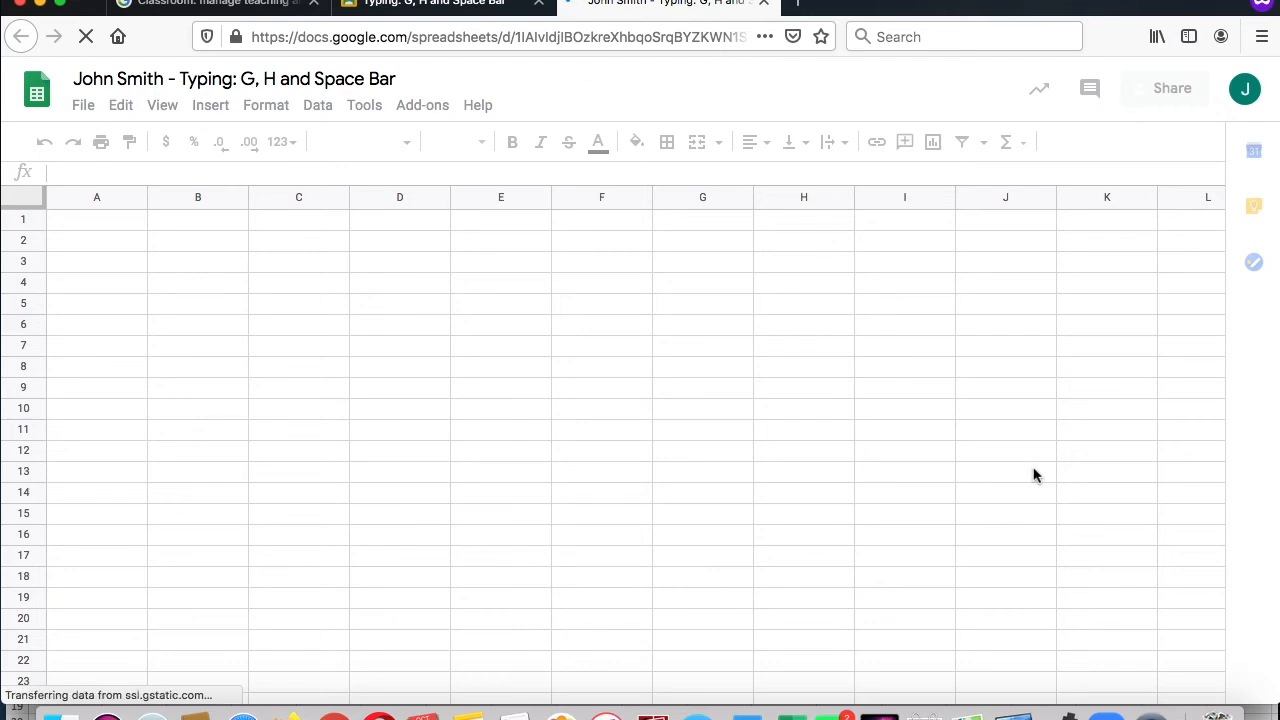
Step: Enter the headings Test 1, Test 2 and Test 3 in cells B2 to D2
left_click(226, 250)
type("Test 1")
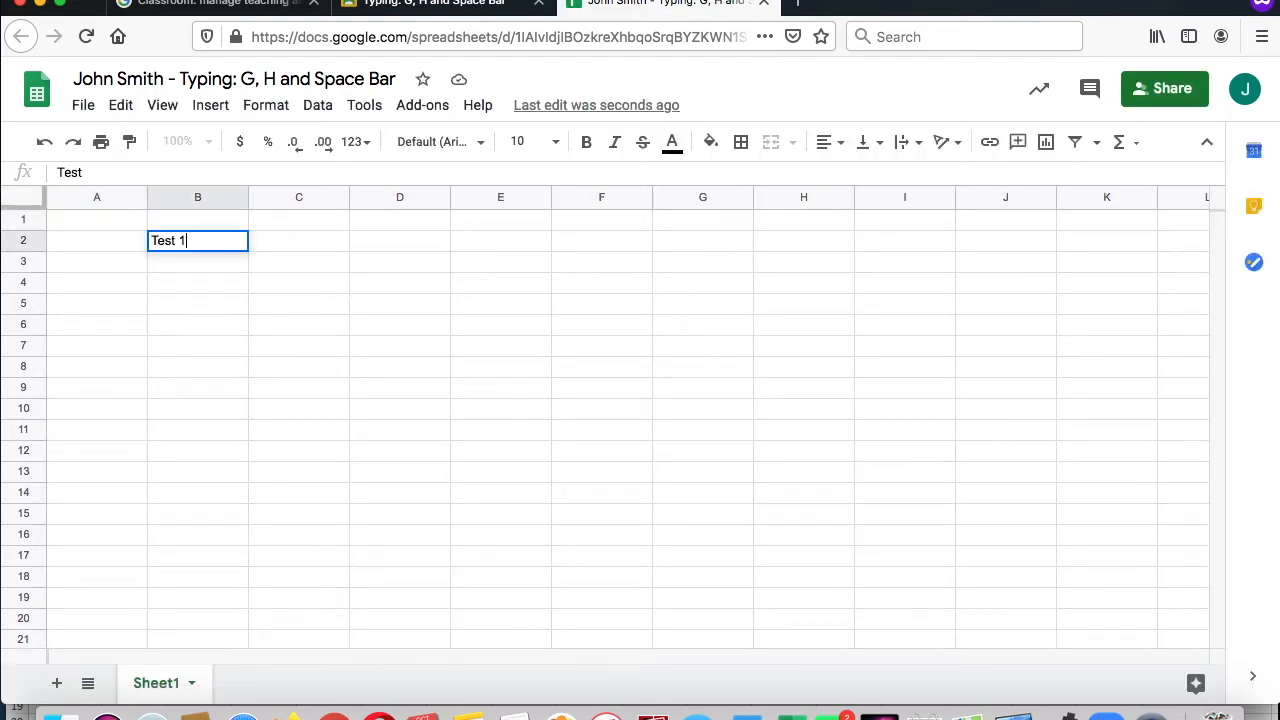
key("Tab")
type("Test 2")
key("Return")
key("Up")
key("Tab")
type("Test 3")
key("Return")
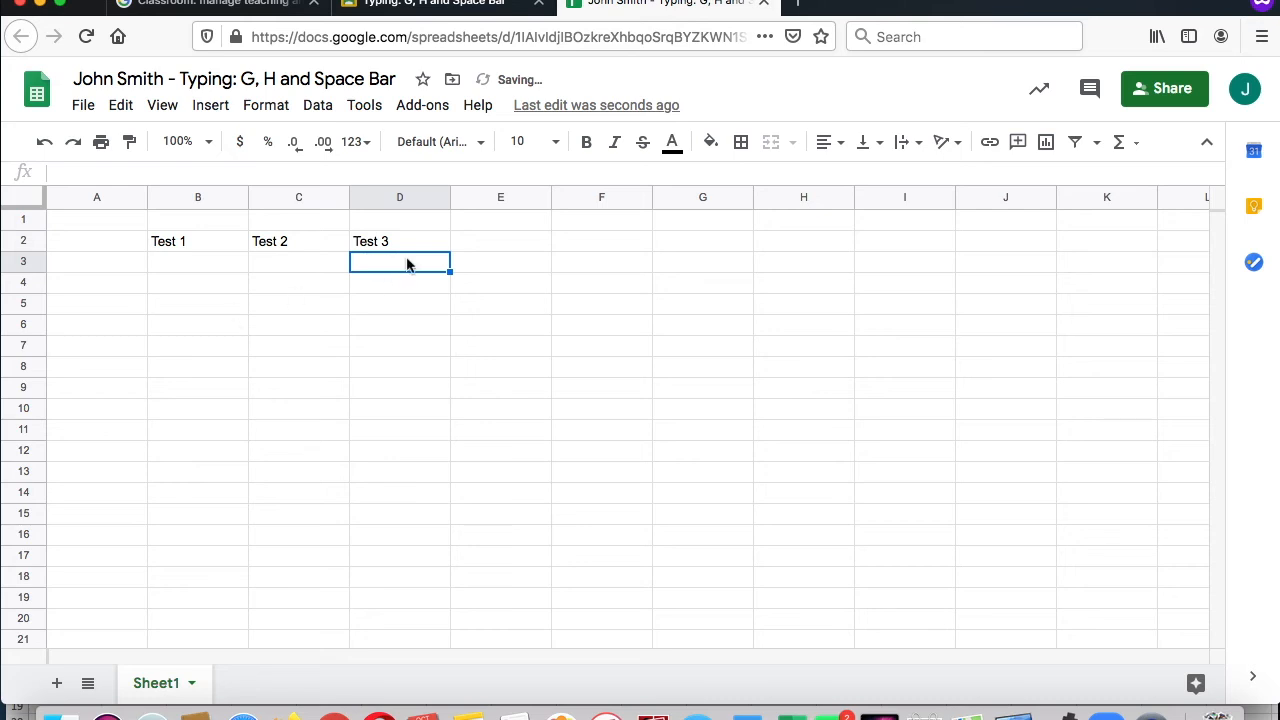
Step: Extend the B2:D2 heading series along row 2 through Test 10 in K2
left_click(378, 245)
left_click(187, 241)
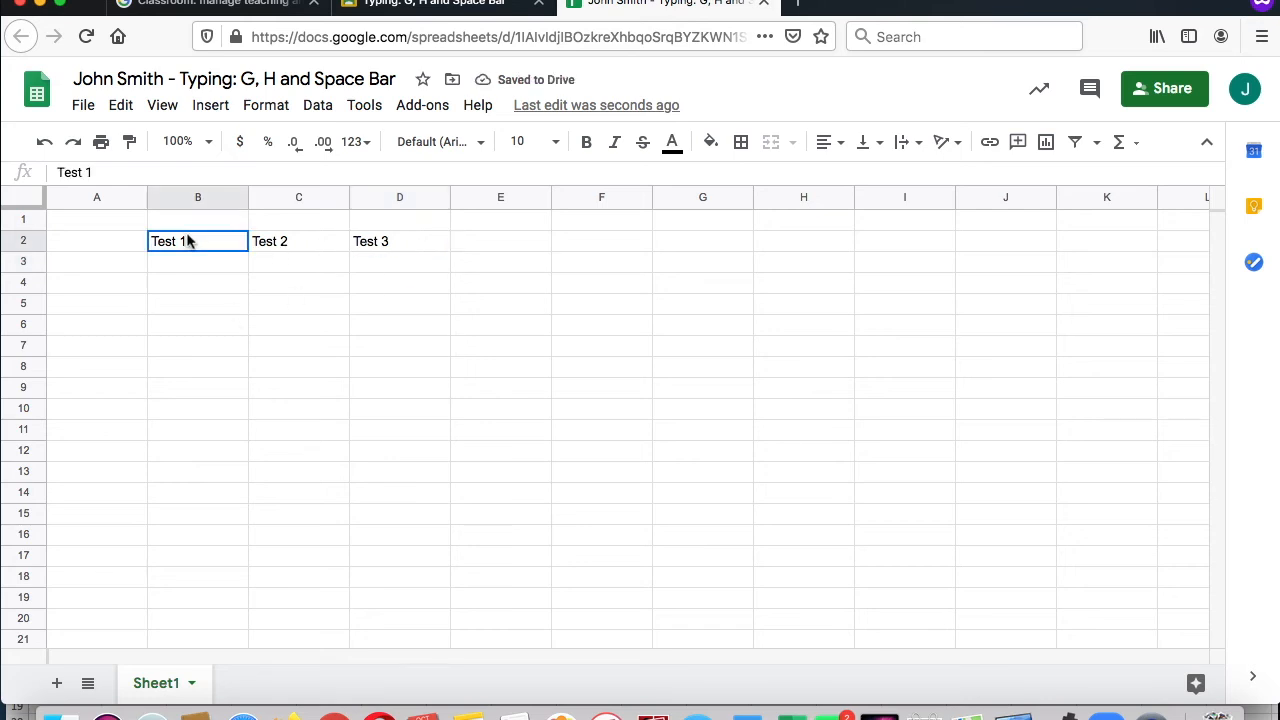
key("shift+Right")
key("shift+Right")
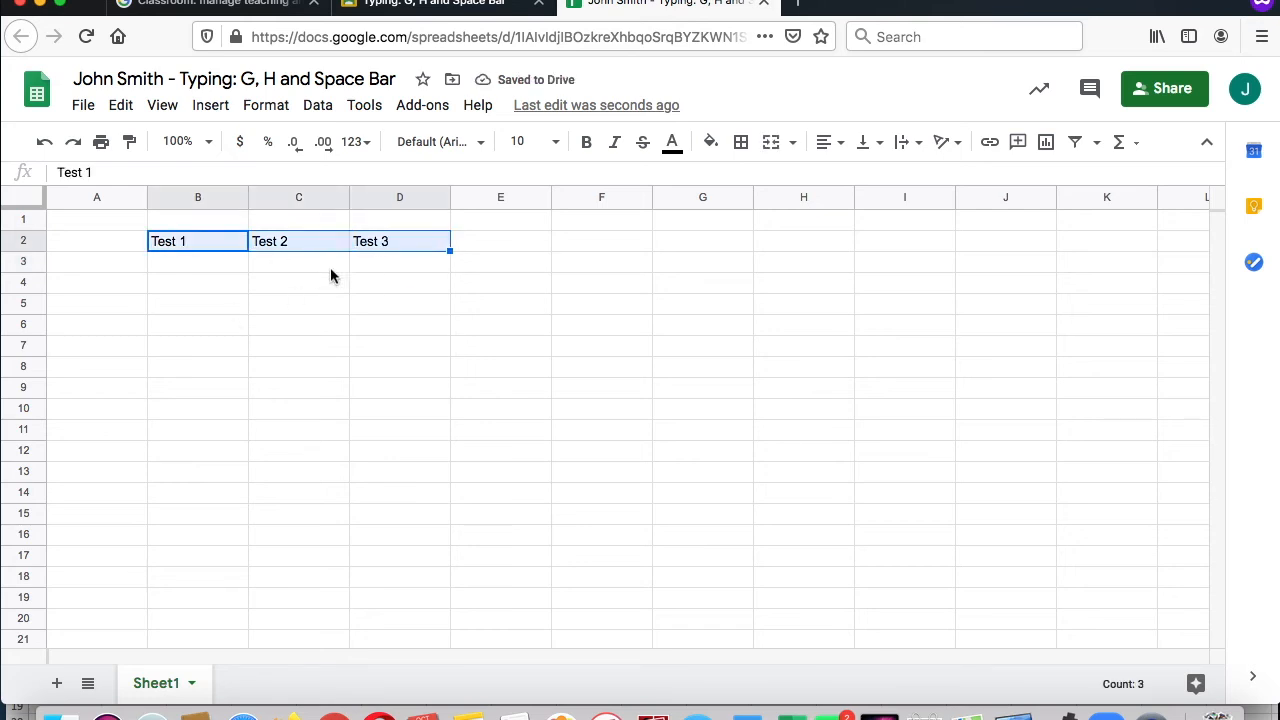
left_click_drag(448, 248, 617, 251)
left_click_drag(811, 244, 979, 237)
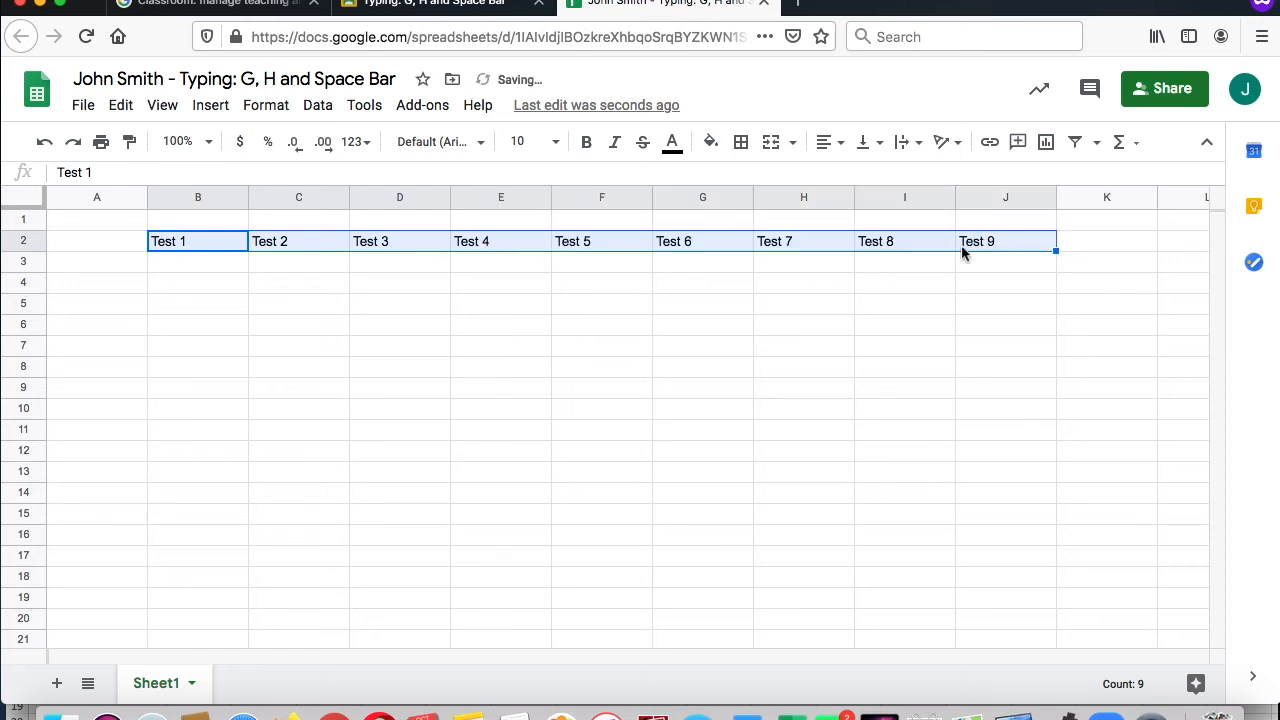
left_click_drag(1056, 248, 1112, 250)
left_click(946, 290)
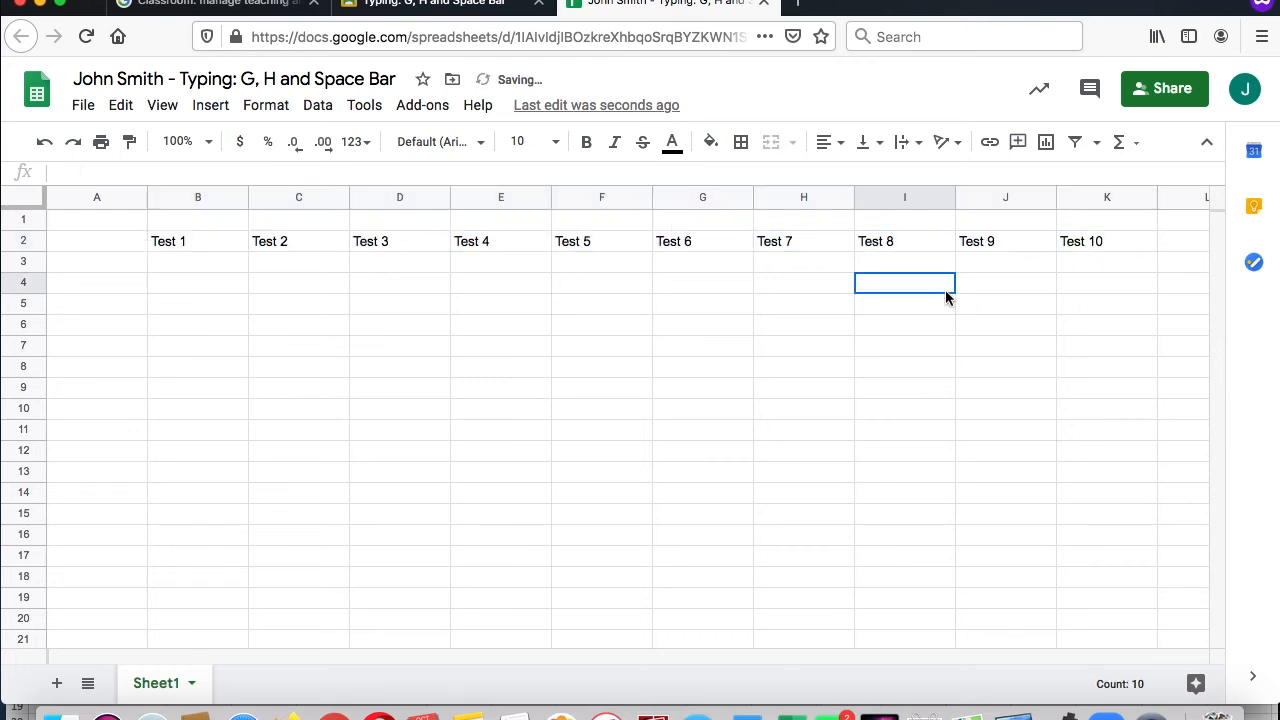
Step: Enter the subjects Math, Science and Reading in cells A3 to A5
left_click(111, 262)
type("Math")
key("Return")
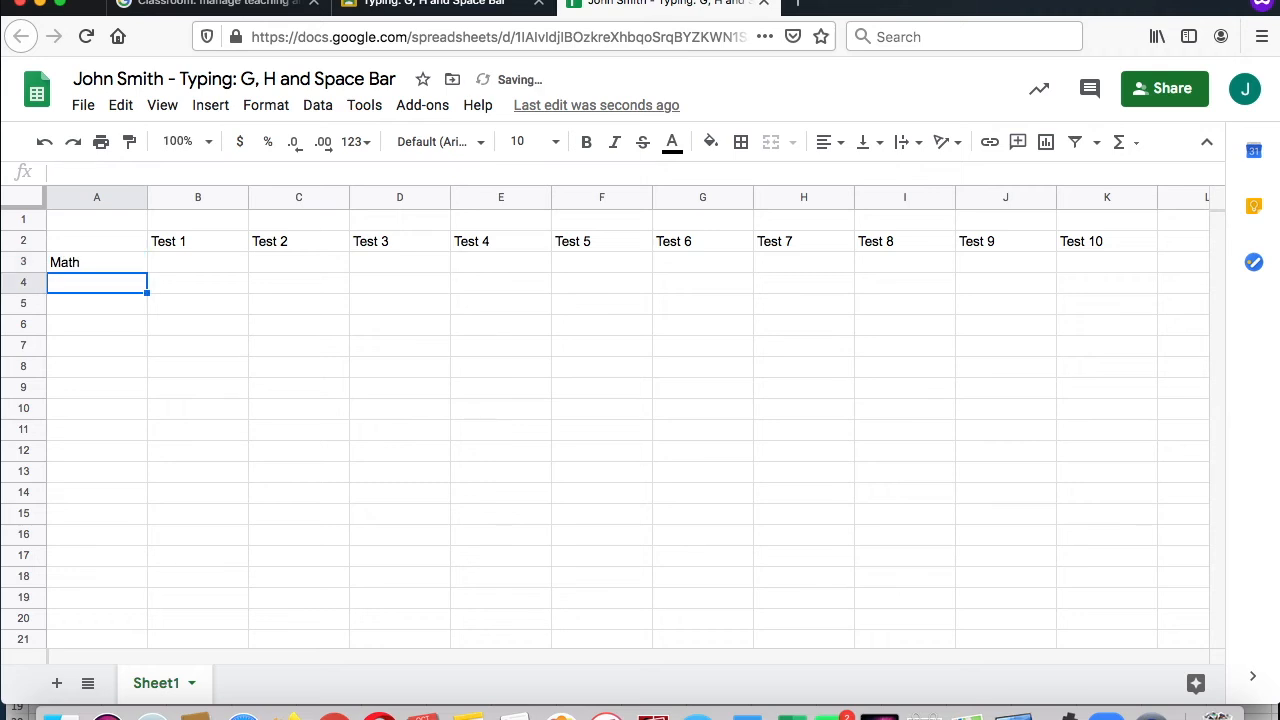
type("science")
key("Return")
type("Reading")
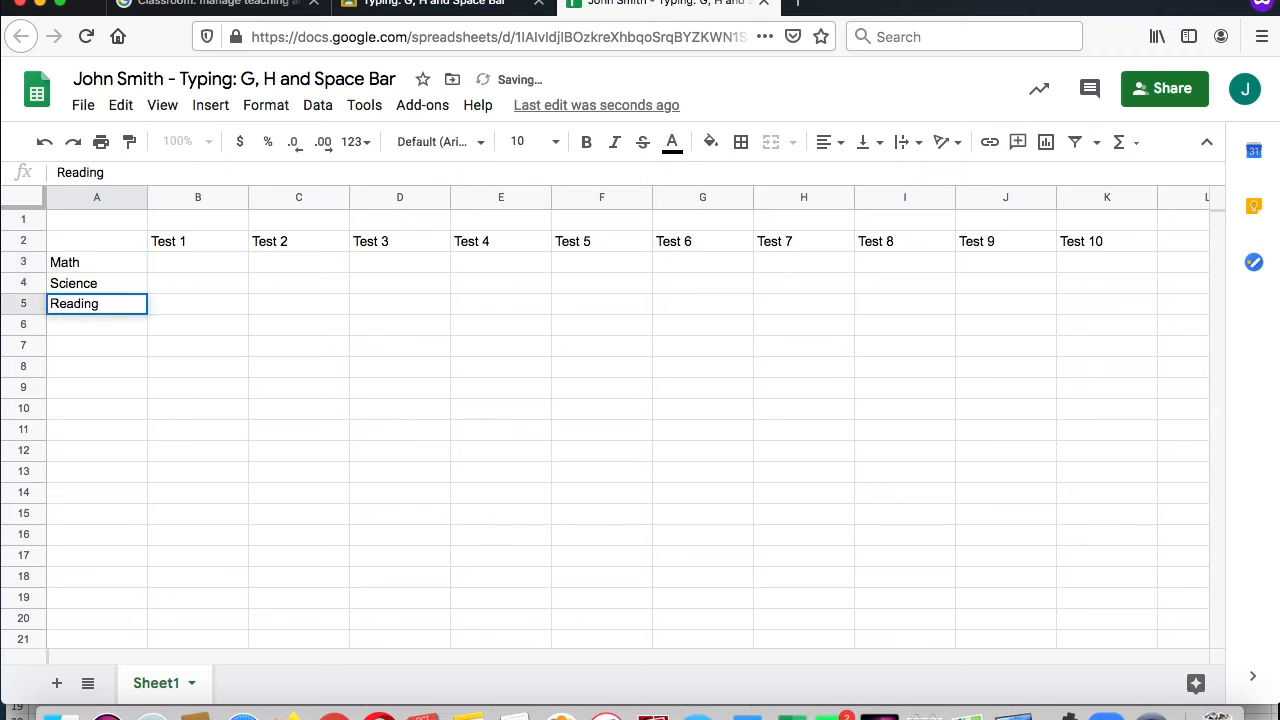
key("Return")
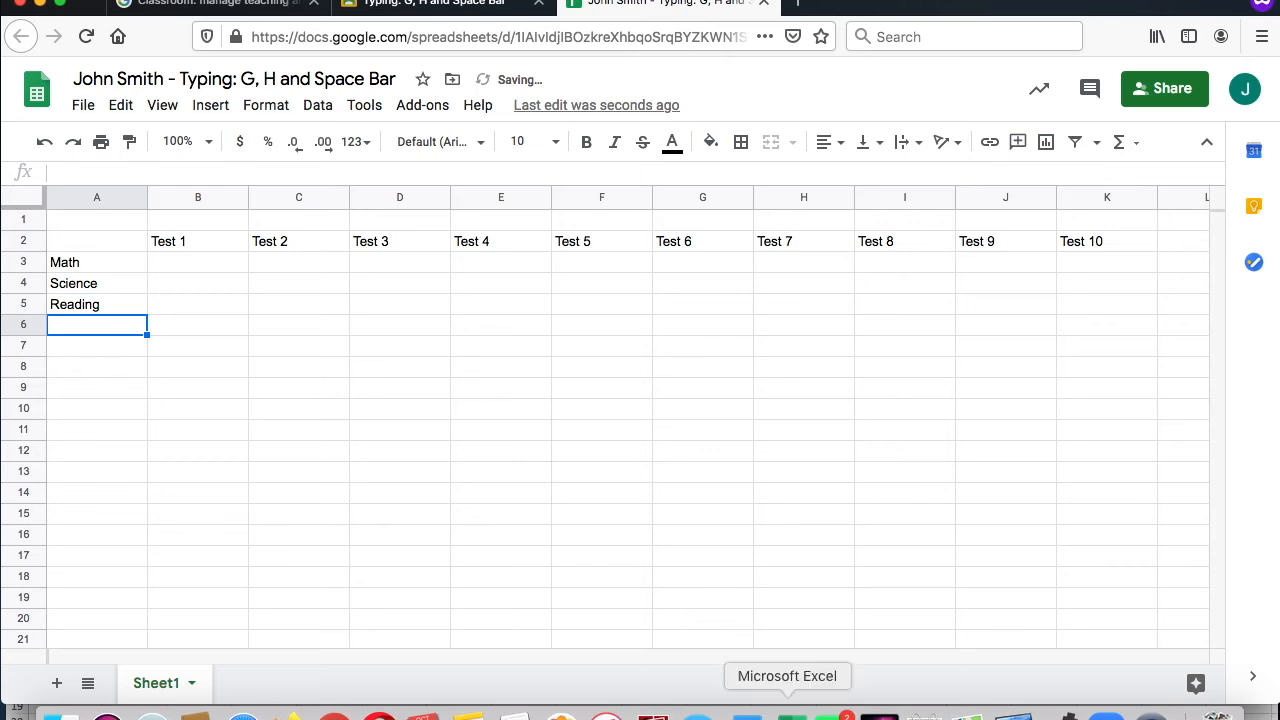
Step: Copy the test scores in B3:K5 from the Excel workbook and paste them into the Google Sheet starting at B3
left_click(806, 712)
mouse_move(137, 458)
left_mouse_down()
mouse_move(597, 502)
mouse_move(745, 484)
left_mouse_up()
left_click(77, 235)
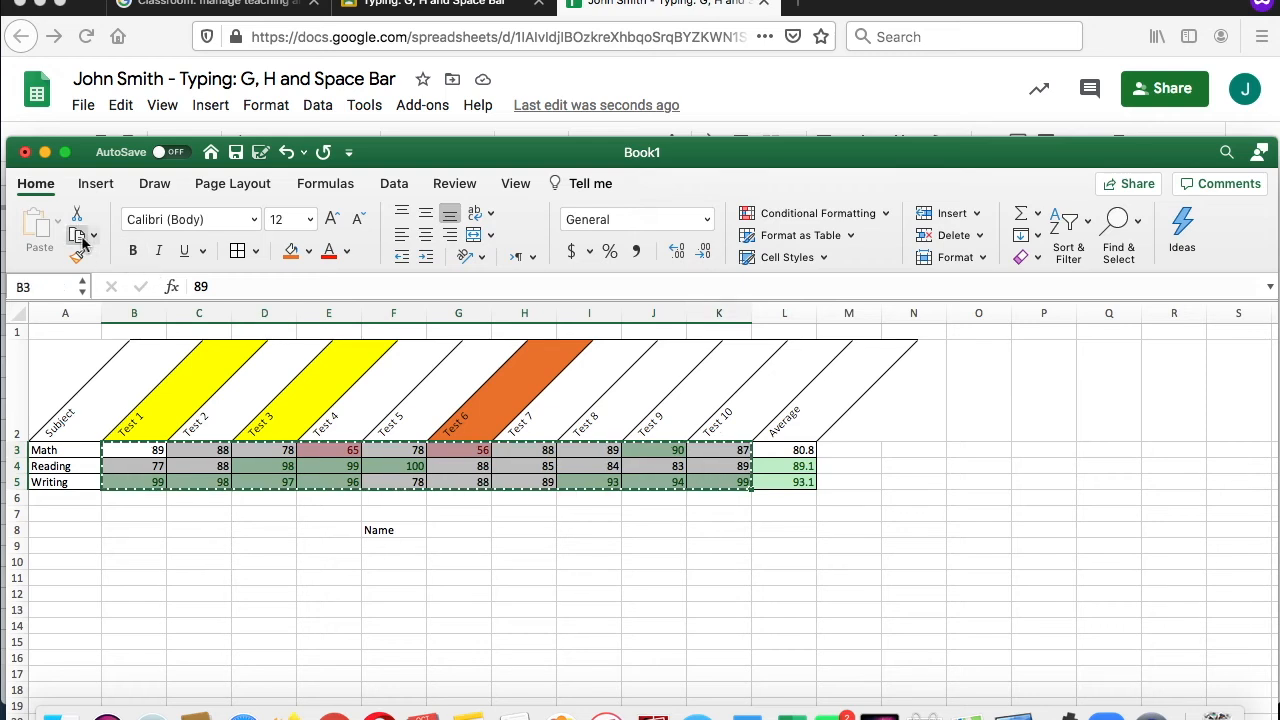
left_click(700, 125)
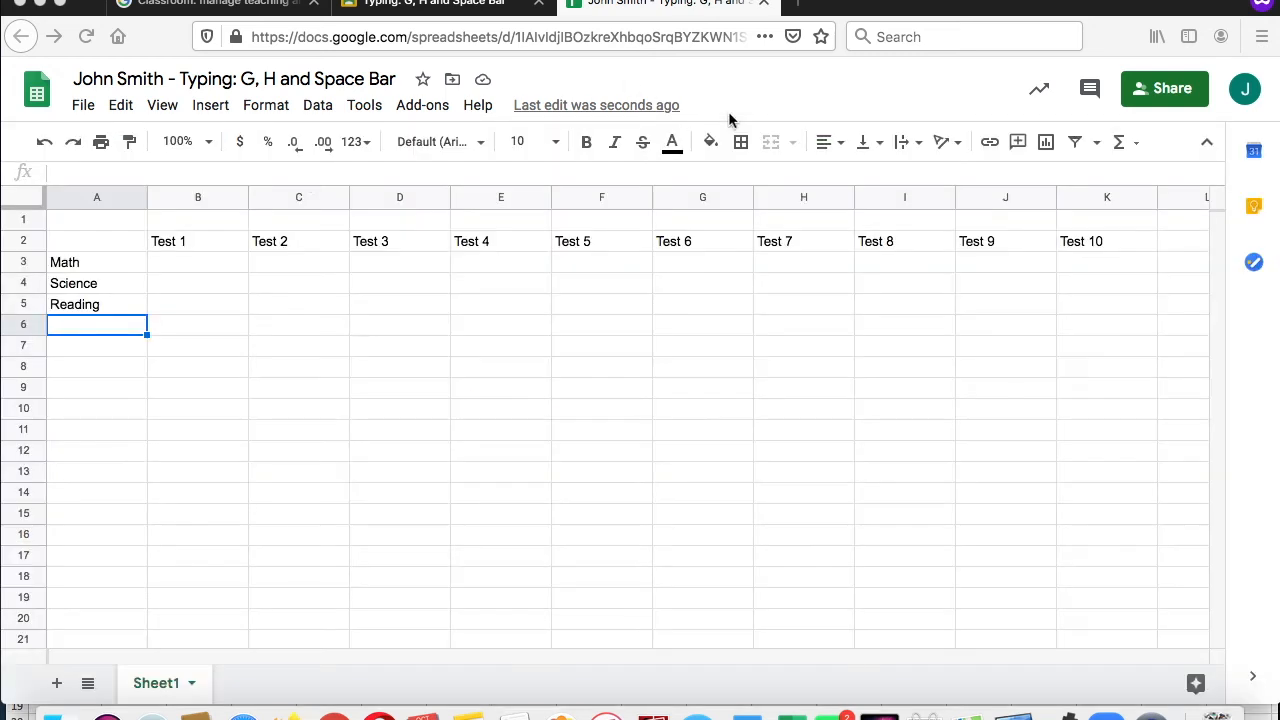
left_click(185, 268)
key("super+v")
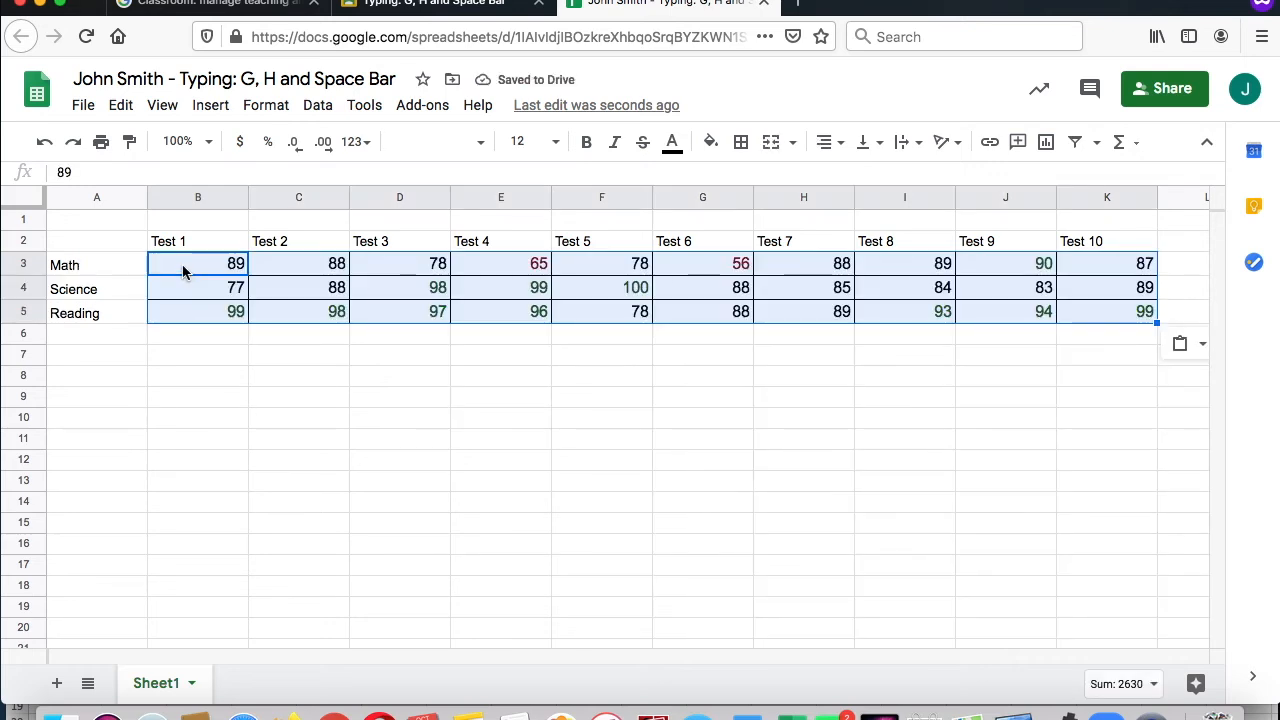
left_click(328, 438)
Step: Enter the heading Average in L2, beside Test 10
scroll(400, 405, "right", 7)
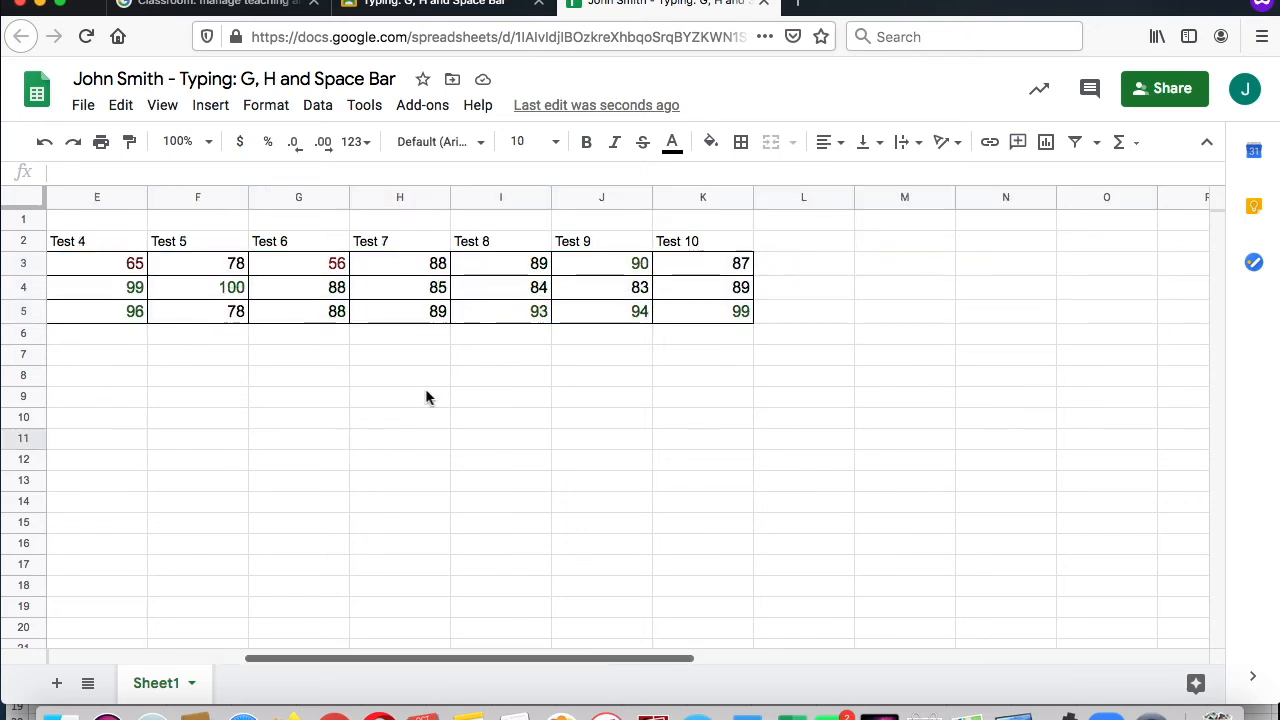
scroll(425, 397, "left", 1)
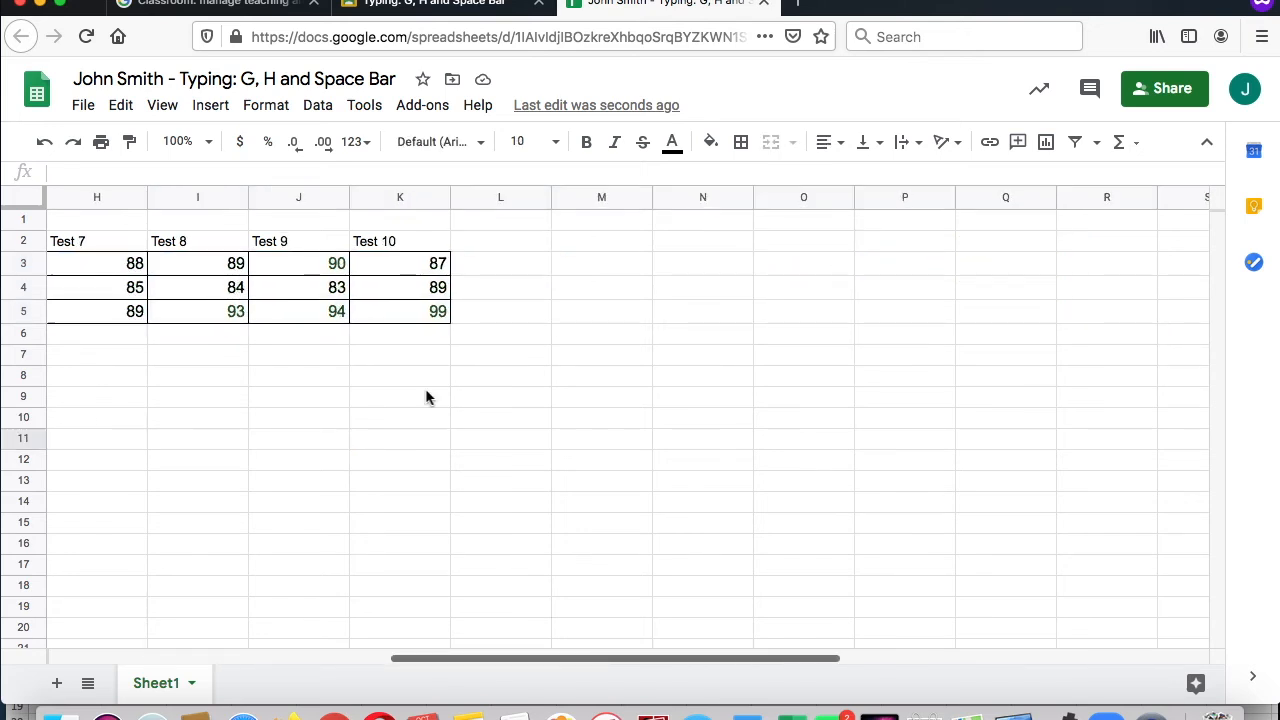
left_click(479, 241)
type("Average")
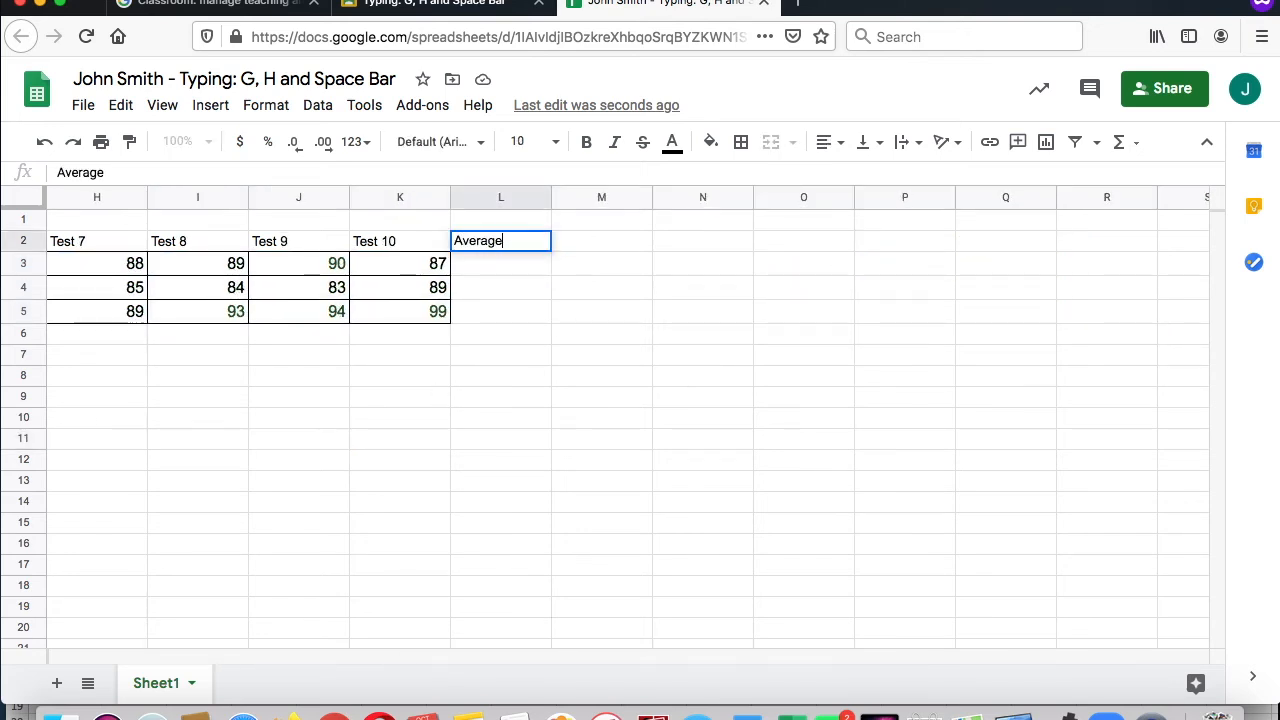
key("Return")
scroll(508, 358, "left", 6)
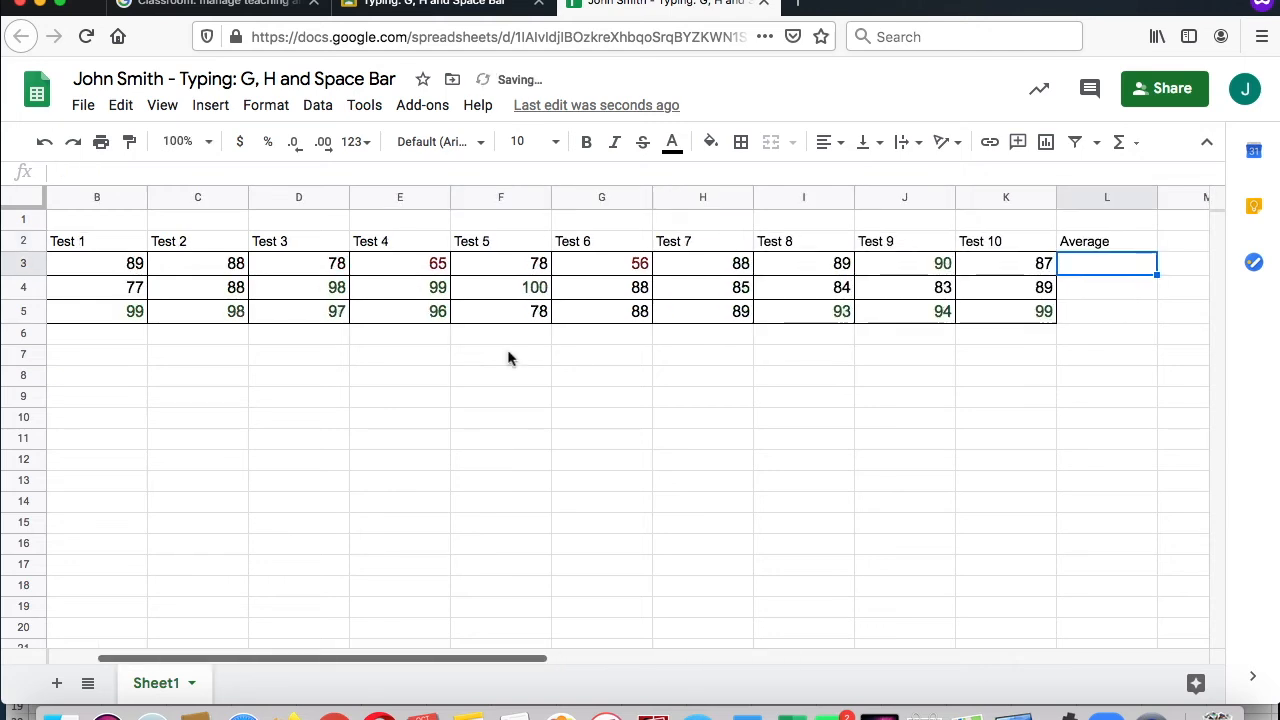
scroll(500, 358, "left", 1)
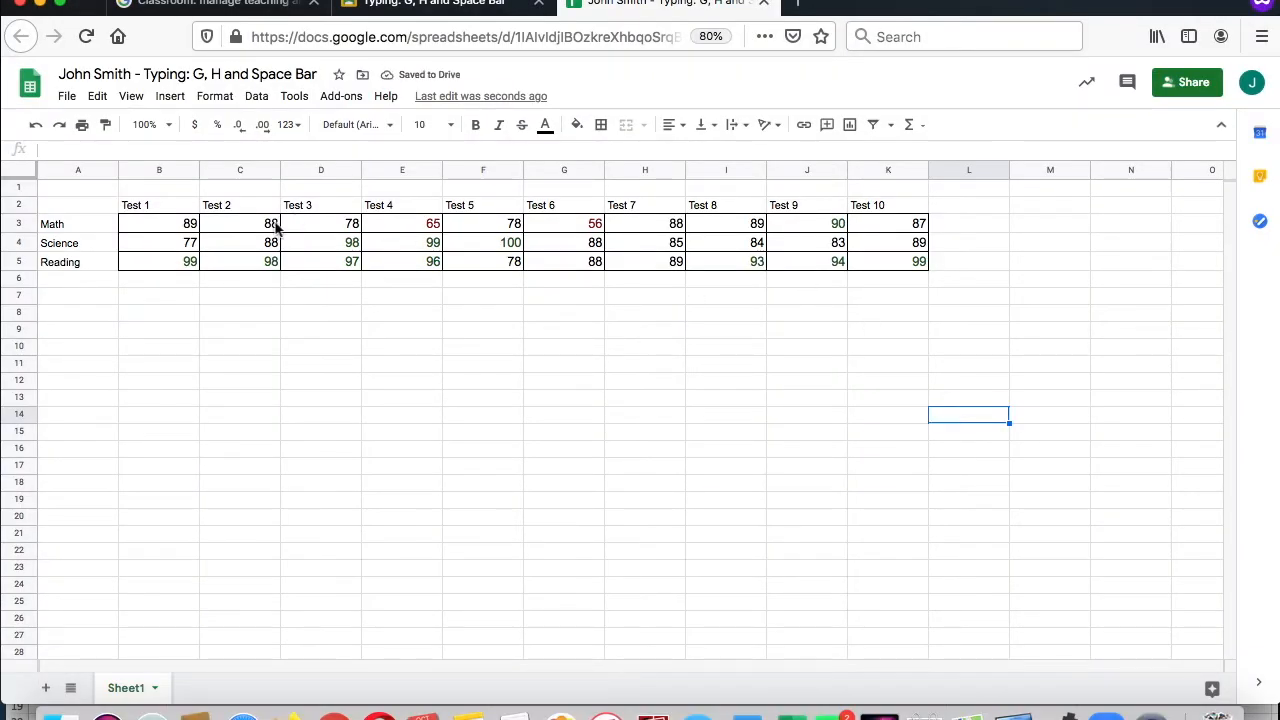
Step: Calculate the Math average of B3:L3 with the AVERAGE function in M3
left_click_drag(187, 230, 967, 227)
left_click(924, 128)
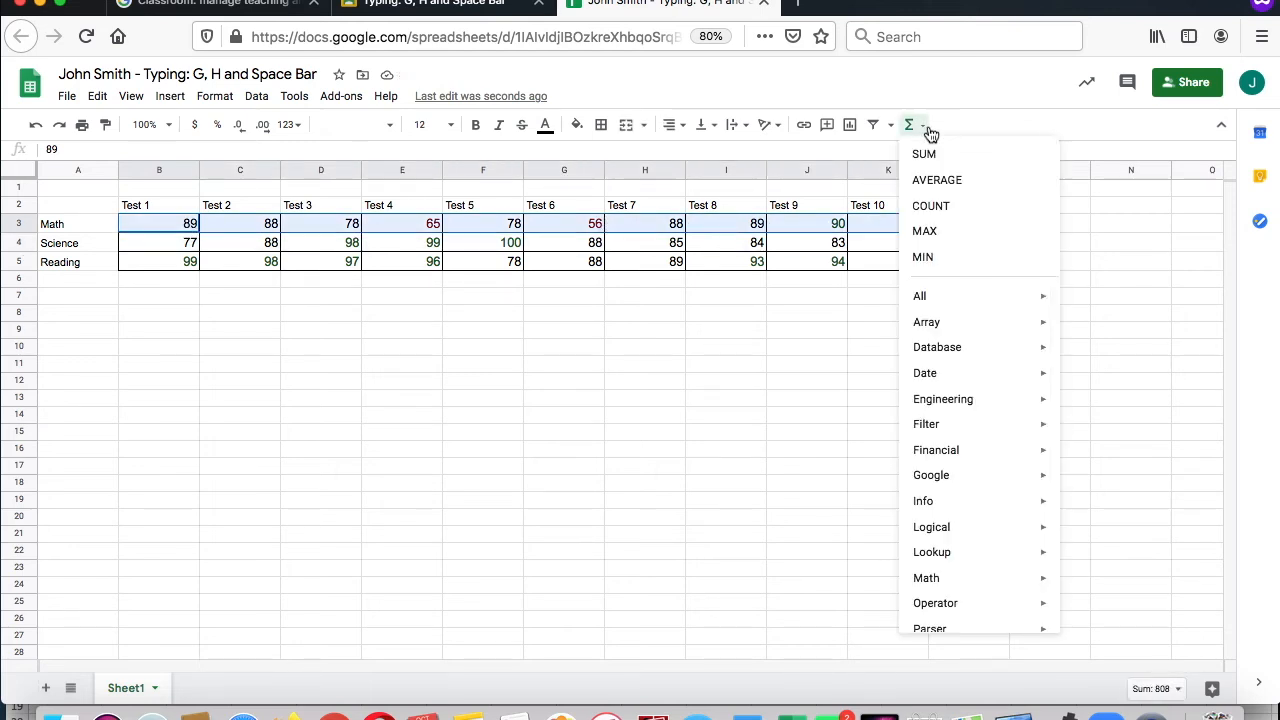
left_click(940, 182)
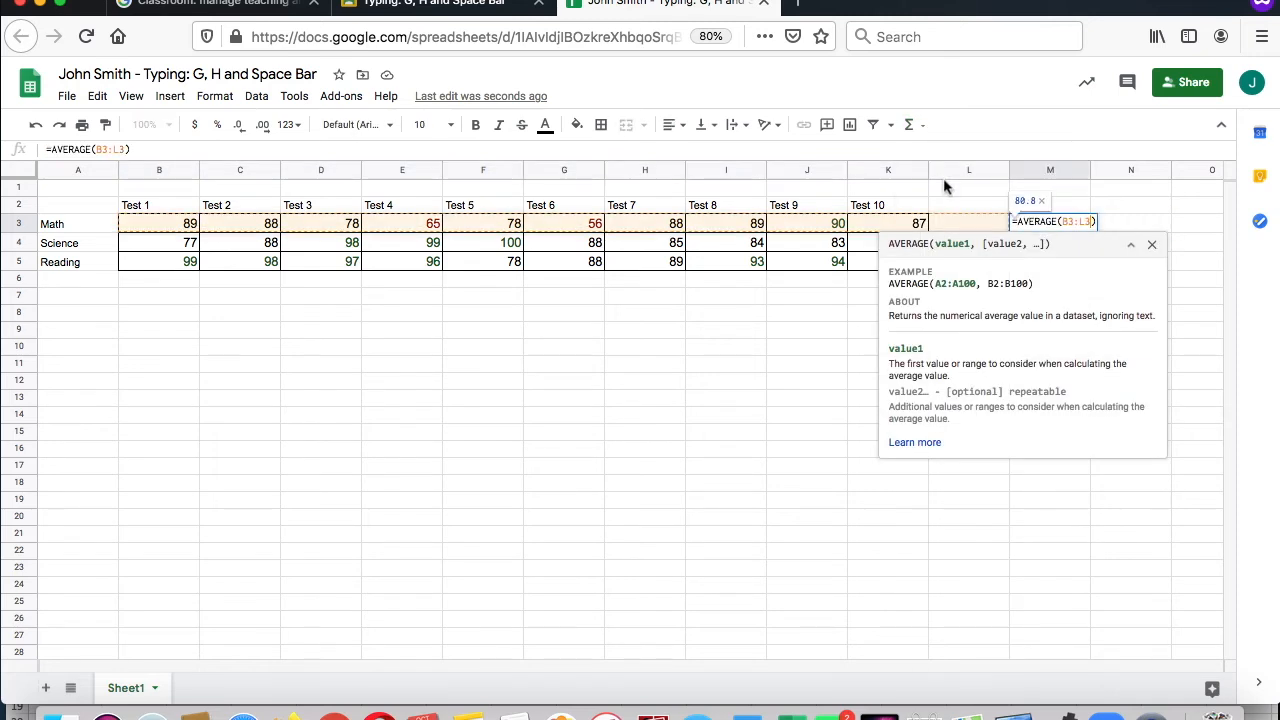
key("Return")
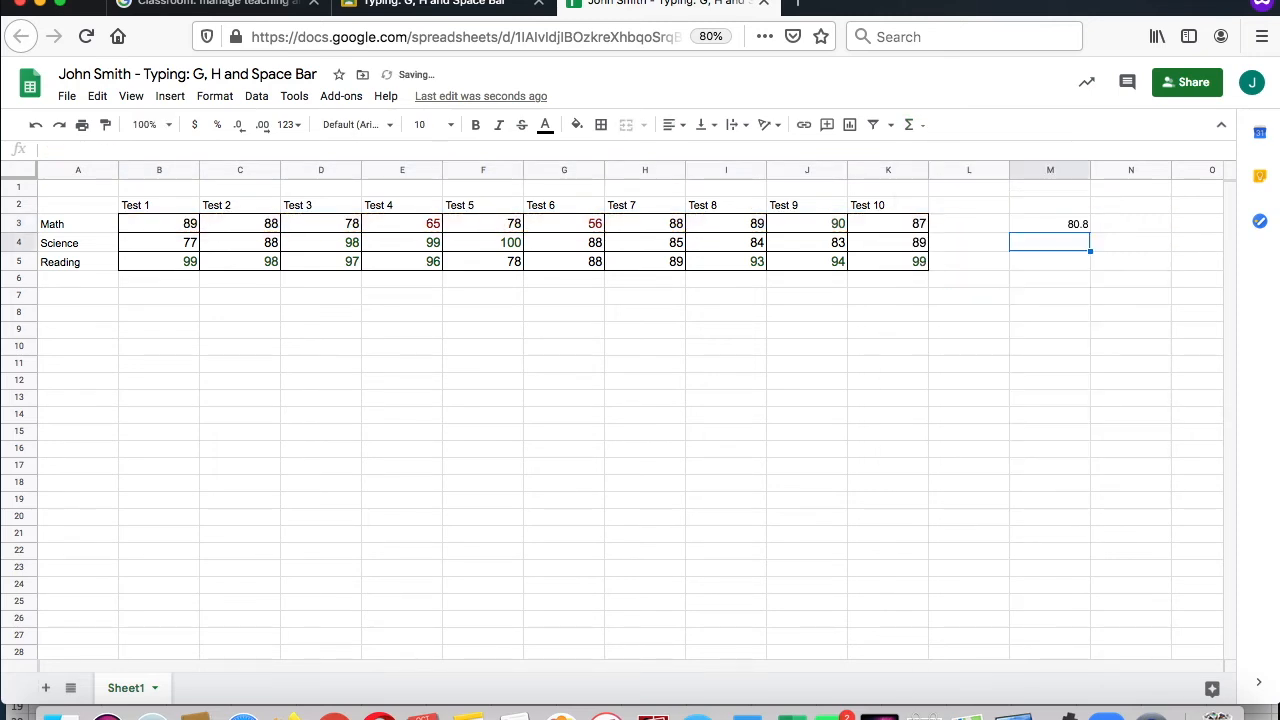
Step: Calculate the Science average of B4:L4 with the AVERAGE function in M4
left_click_drag(166, 250, 955, 255)
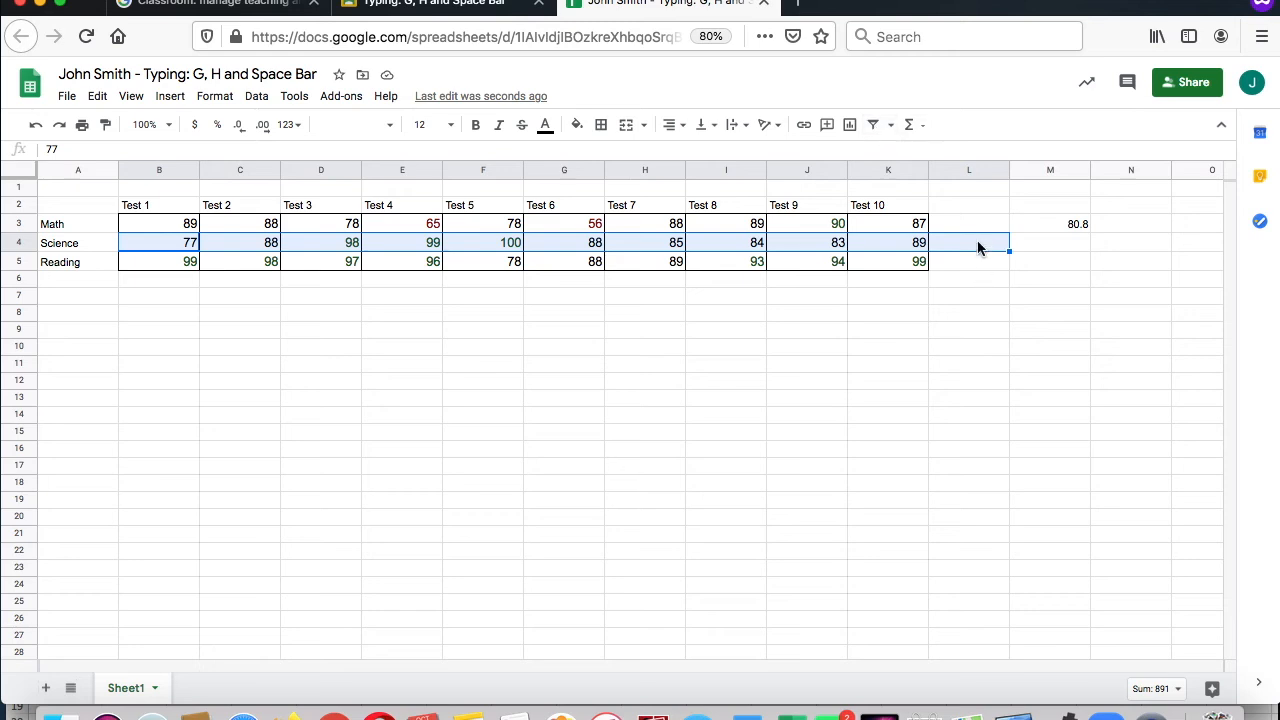
left_click(910, 125)
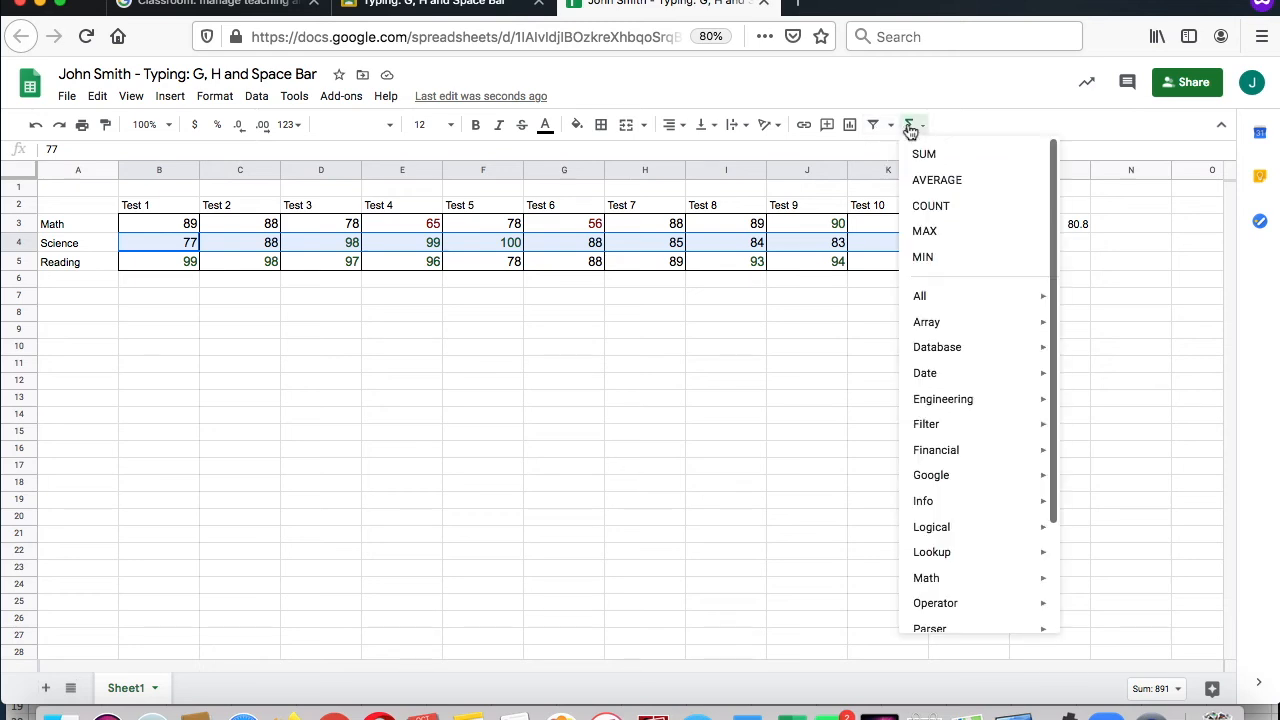
left_click(919, 182)
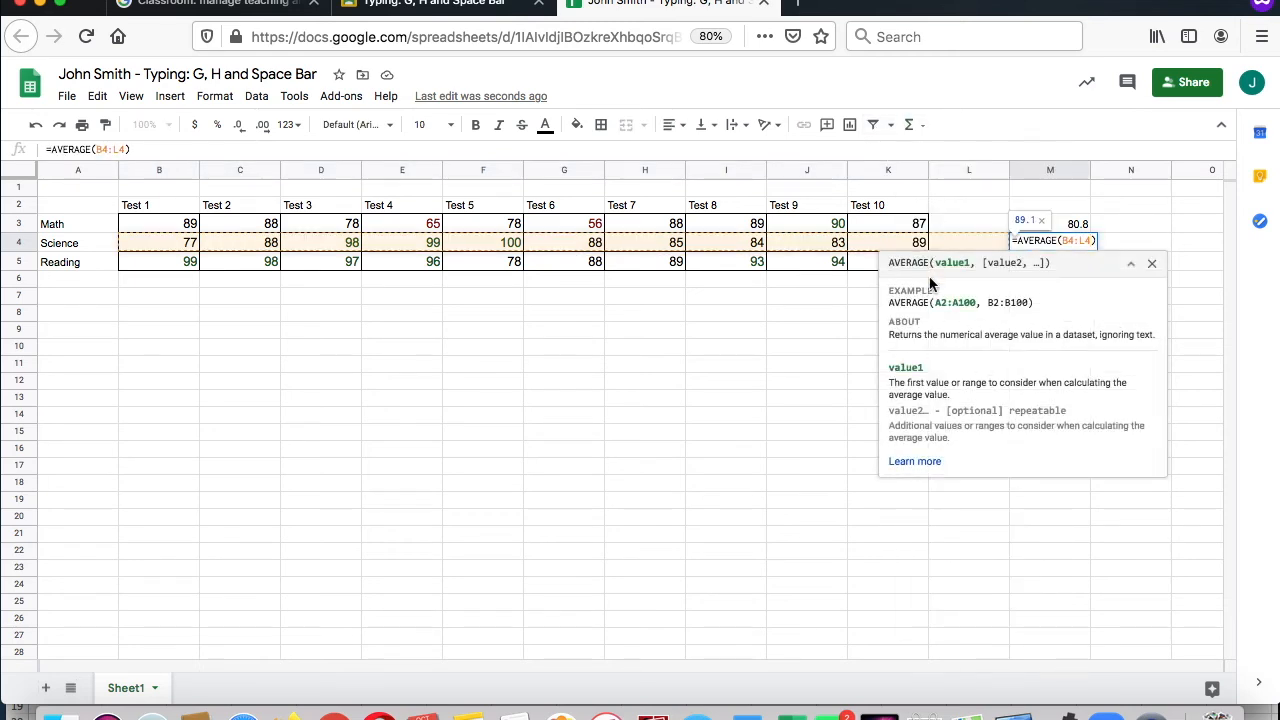
key("Return")
Step: Calculate the Reading average of B5:K5 with the AVERAGE function in L5
left_click_drag(160, 264, 884, 264)
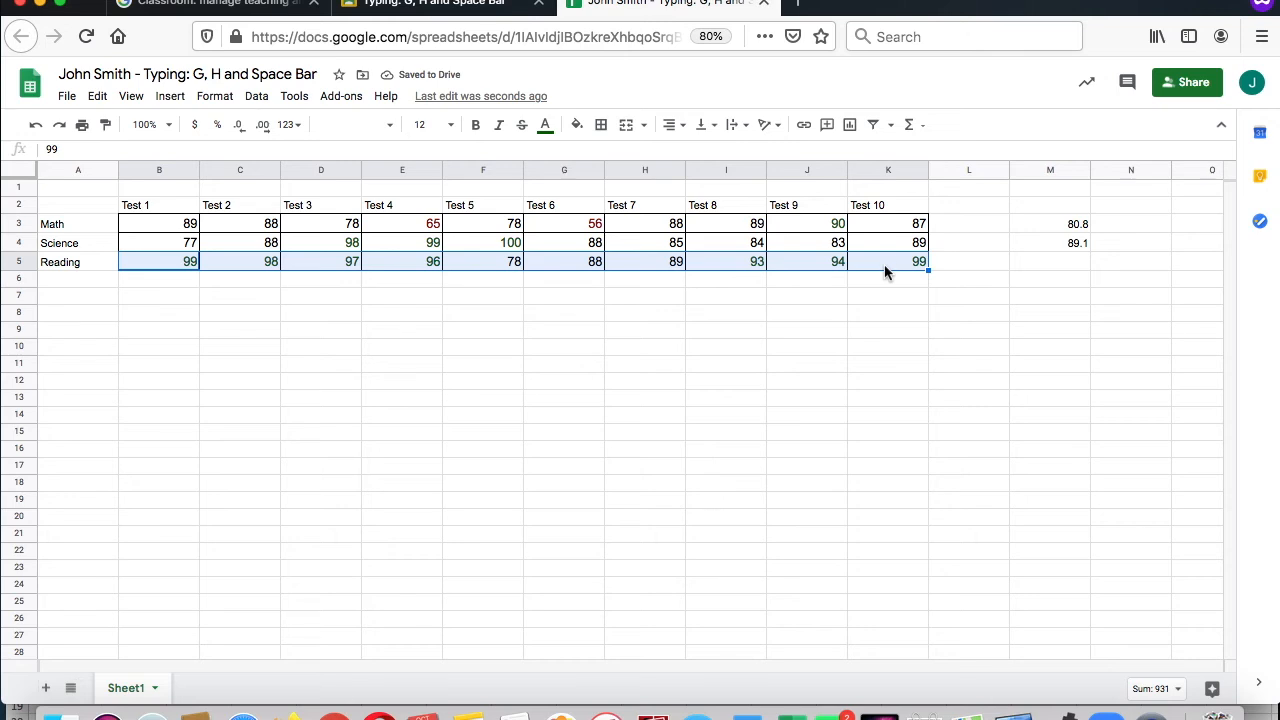
left_click(918, 126)
left_click(936, 172)
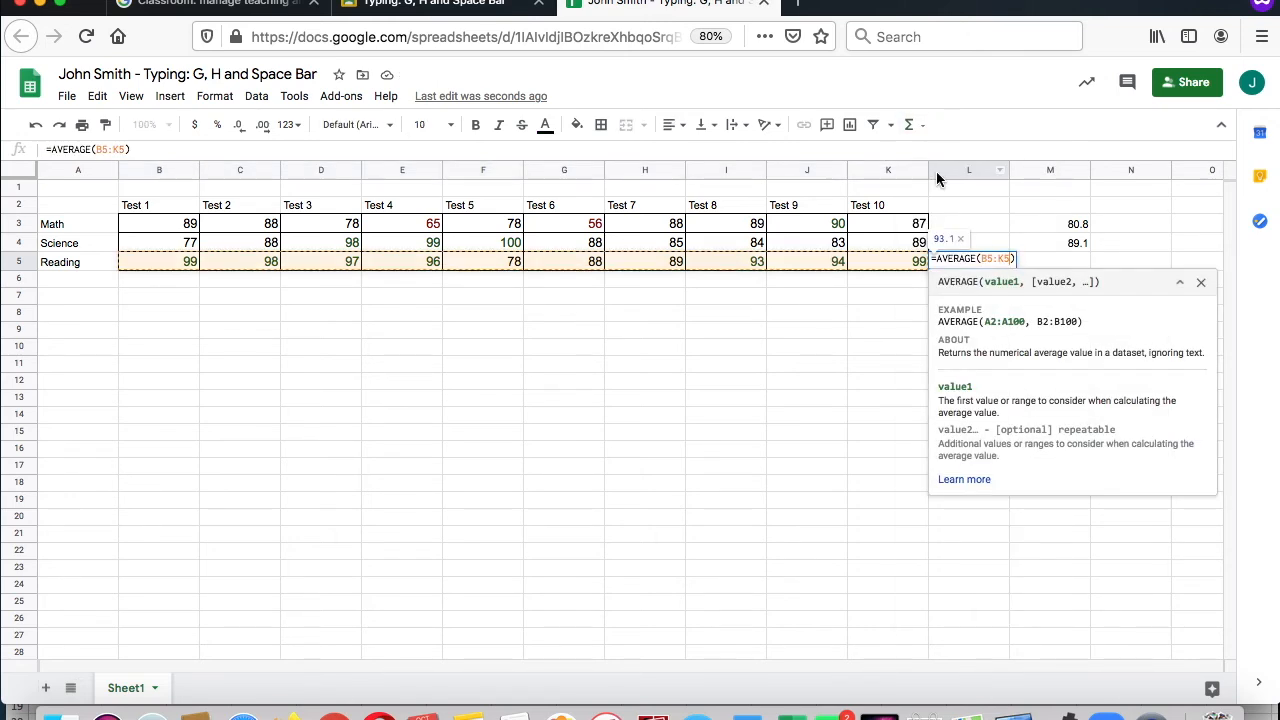
key("Return")
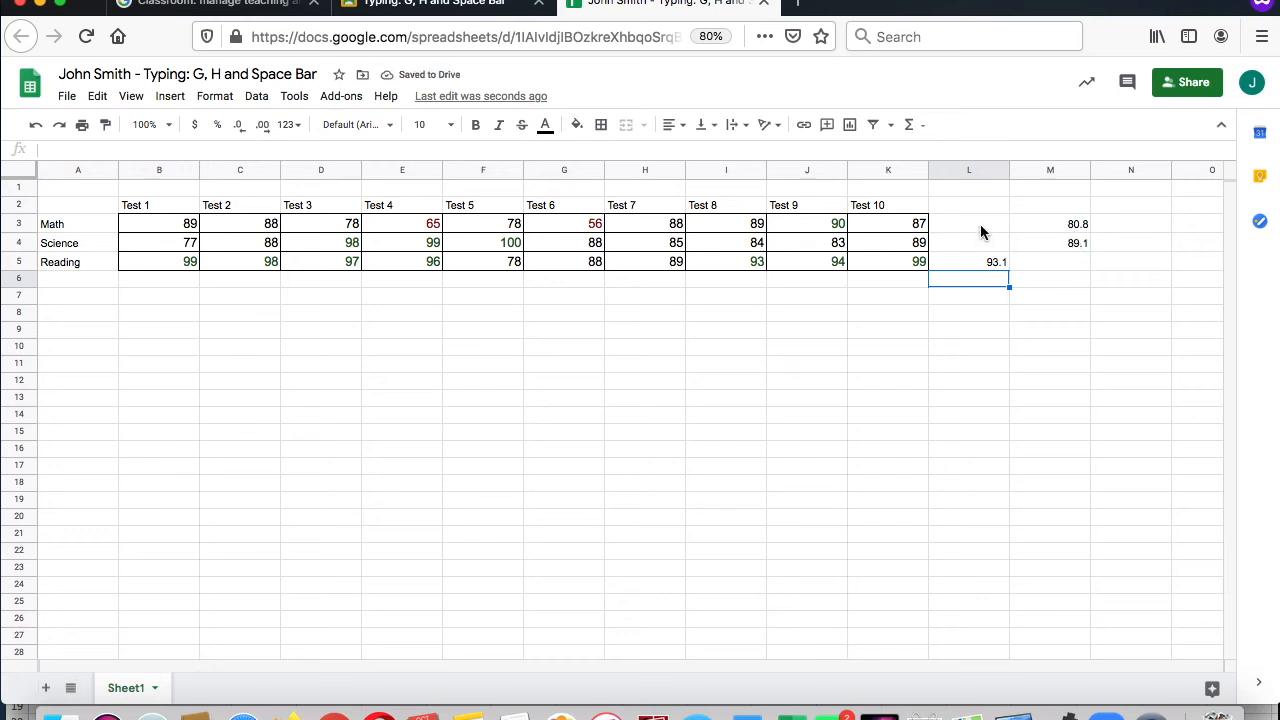
Step: Clear the misplaced Math and Science averages from M3 and M4
left_click(980, 226)
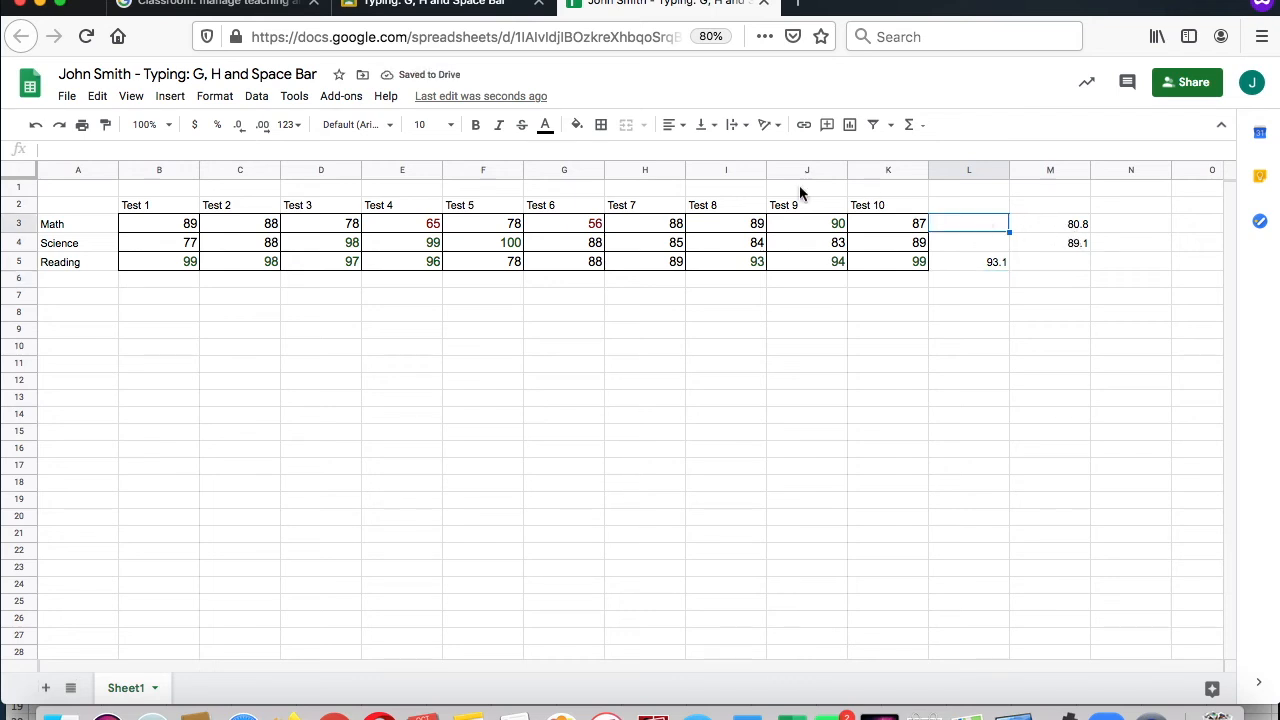
left_click(1078, 228)
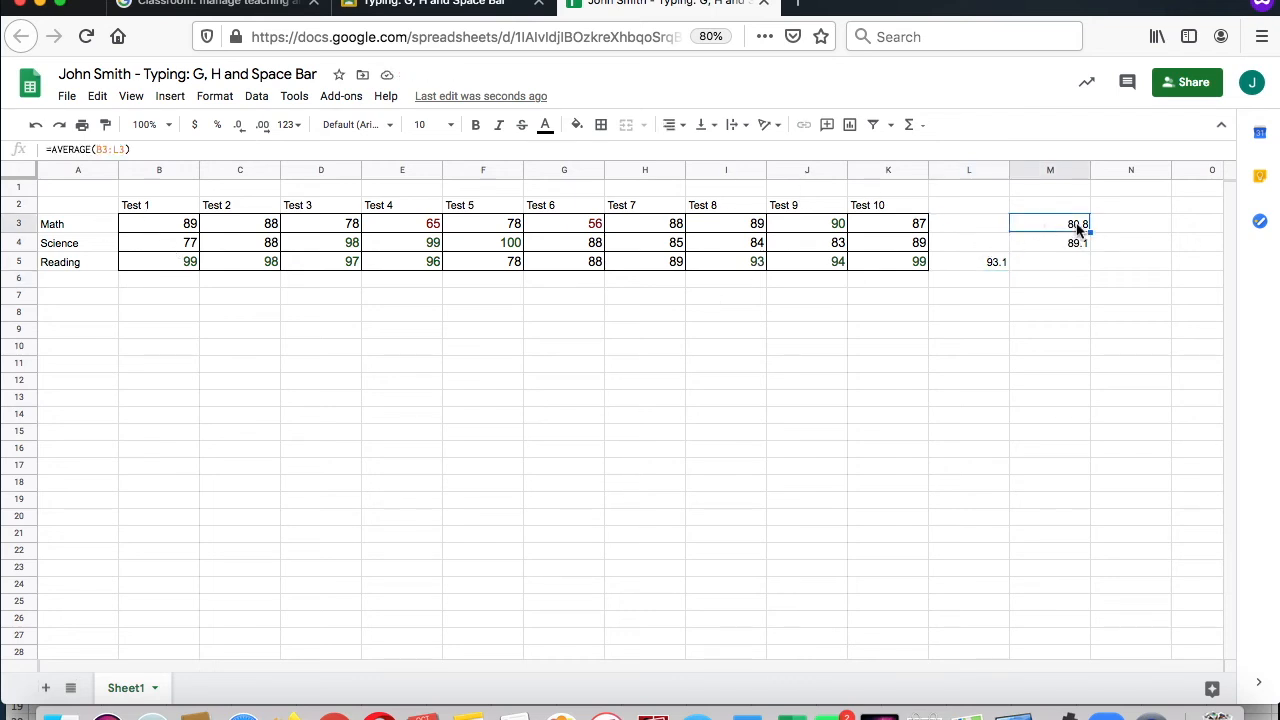
key("BackSpace")
key("Down")
key("BackSpace")
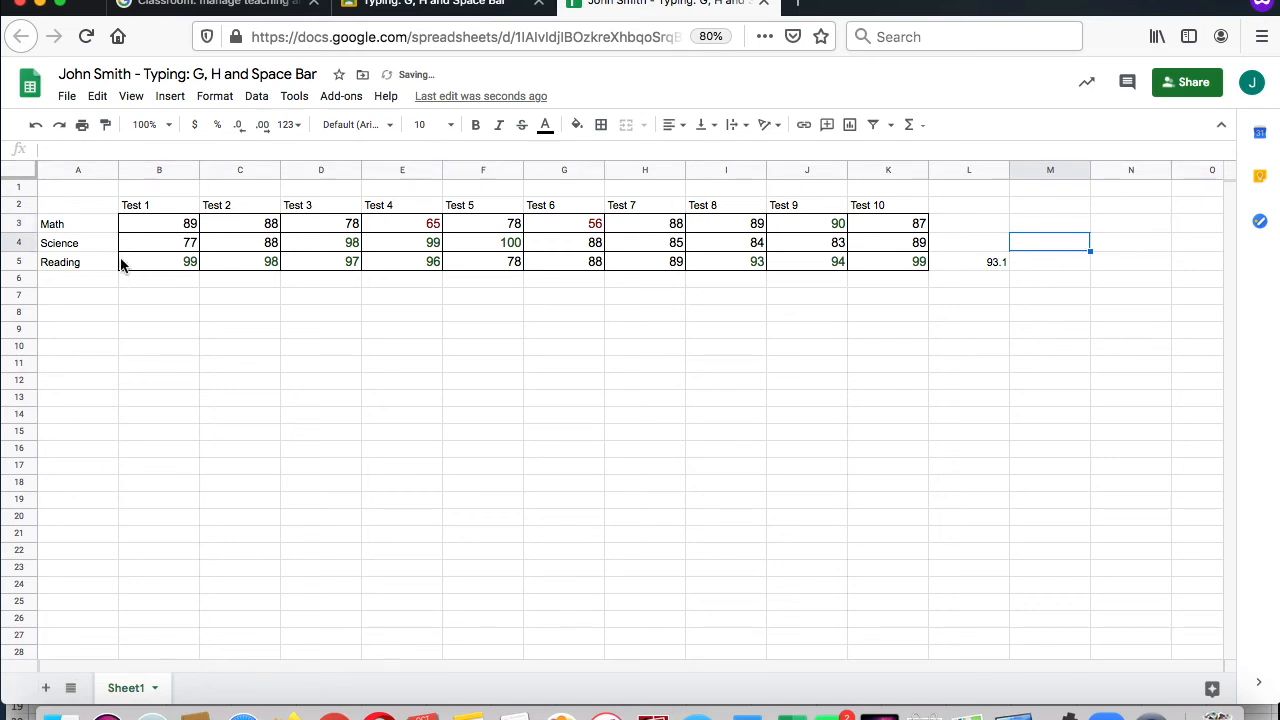
Step: Calculate the Math average of B3:K3 with the AVERAGE function in L3
left_click_drag(146, 222, 910, 228)
left_click(924, 129)
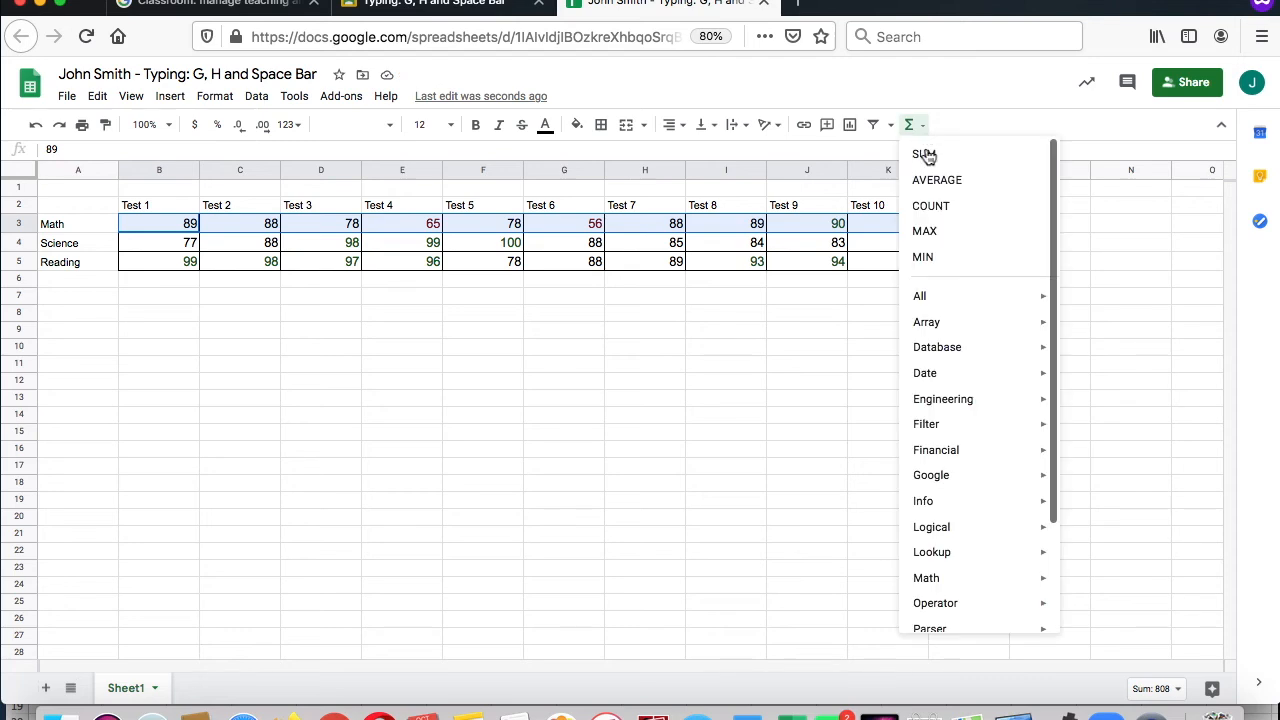
left_click(937, 178)
key("Return")
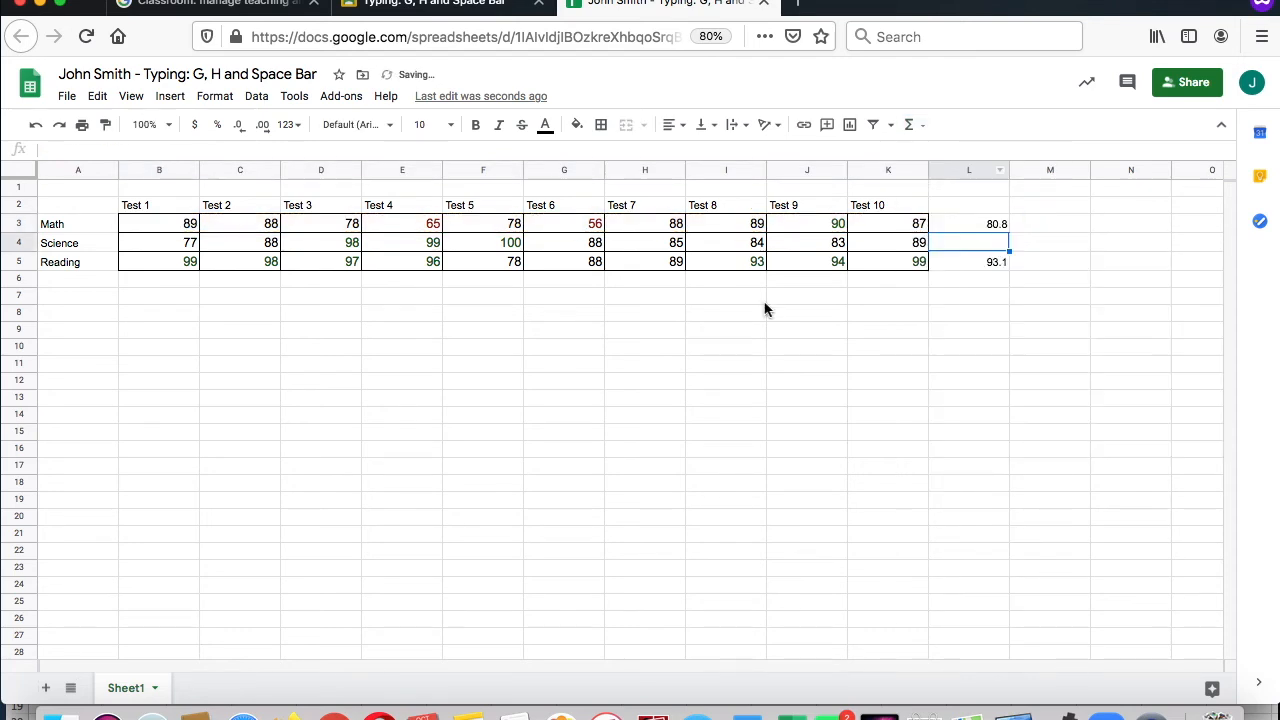
Step: Calculate the Science average of B4:L4 with the AVERAGE function in M4
left_click_drag(175, 245, 962, 246)
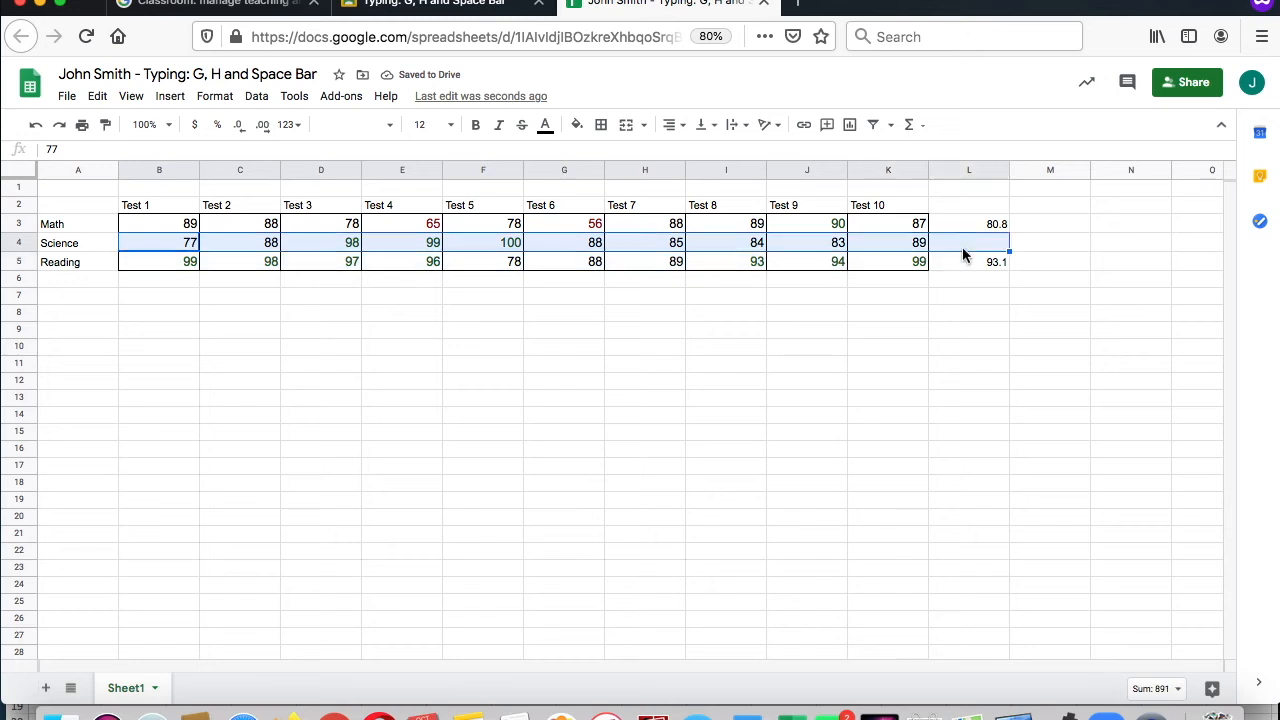
left_click(926, 126)
left_click(940, 178)
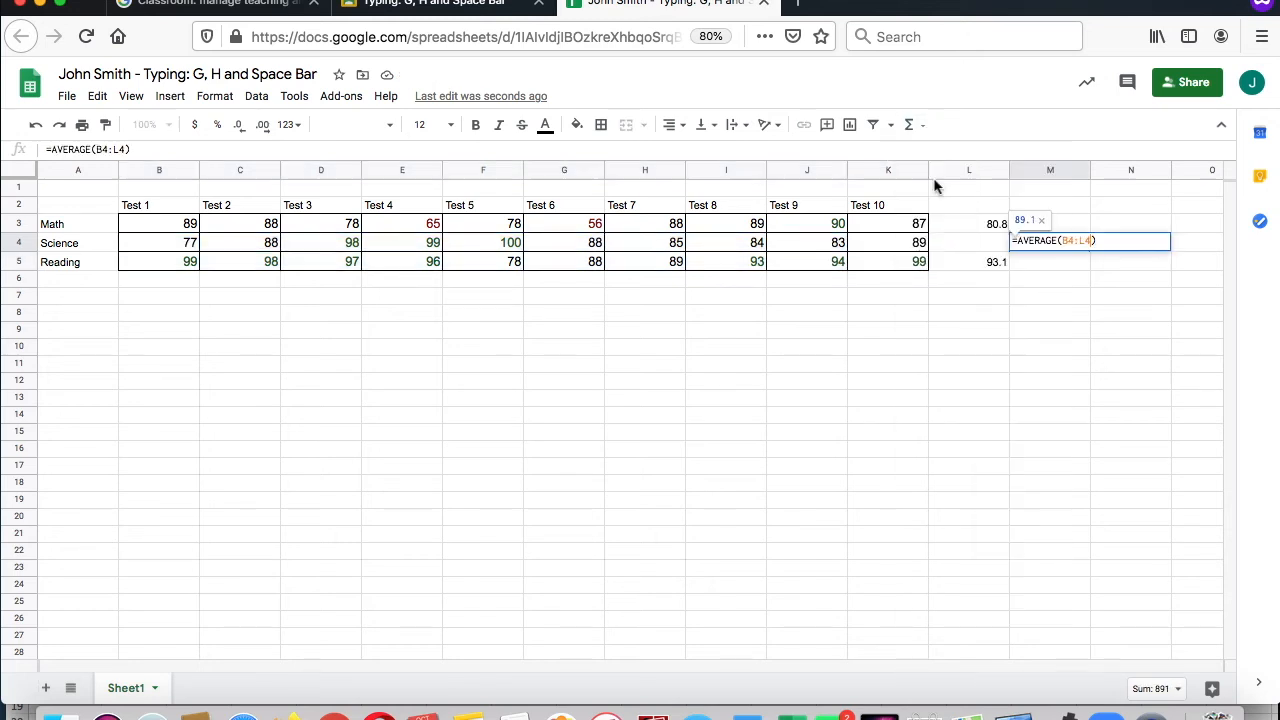
key("Return")
left_click(571, 484)
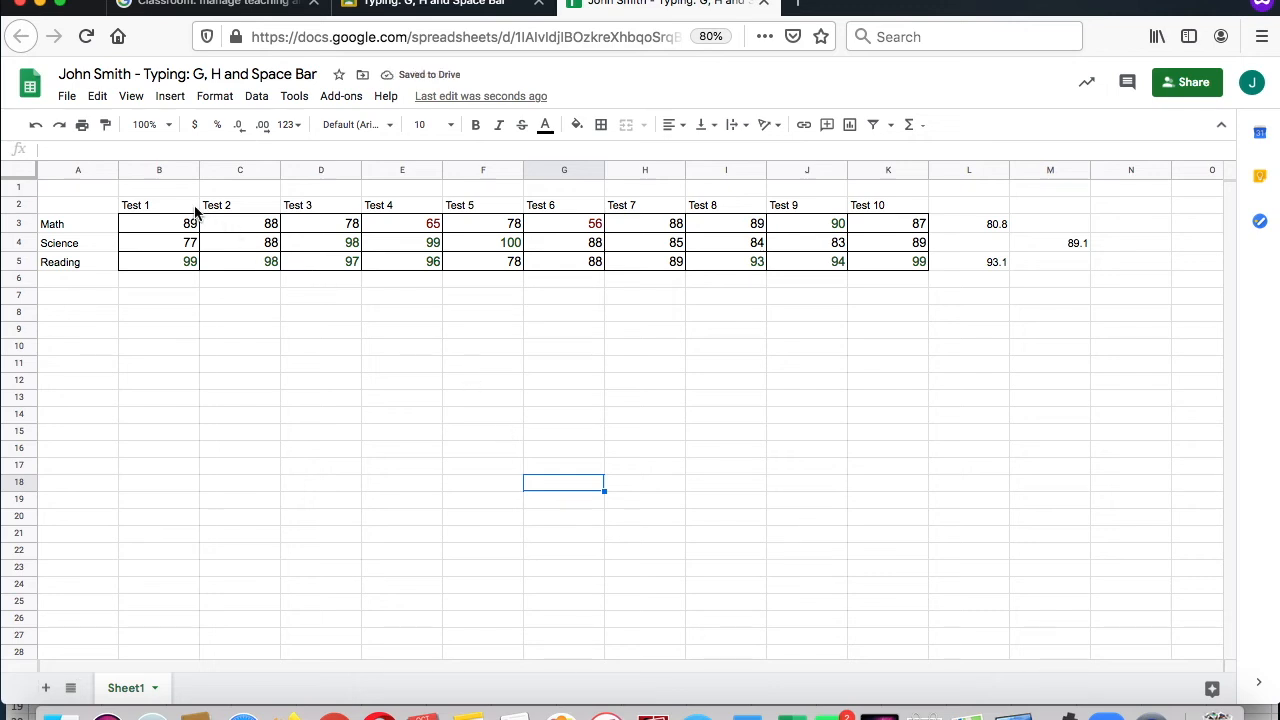
Step: Apply all borders to the gradebook range A2:M5
left_click_drag(170, 222, 250, 245)
left_click_drag(86, 206, 415, 248)
left_click_drag(534, 270, 1035, 259)
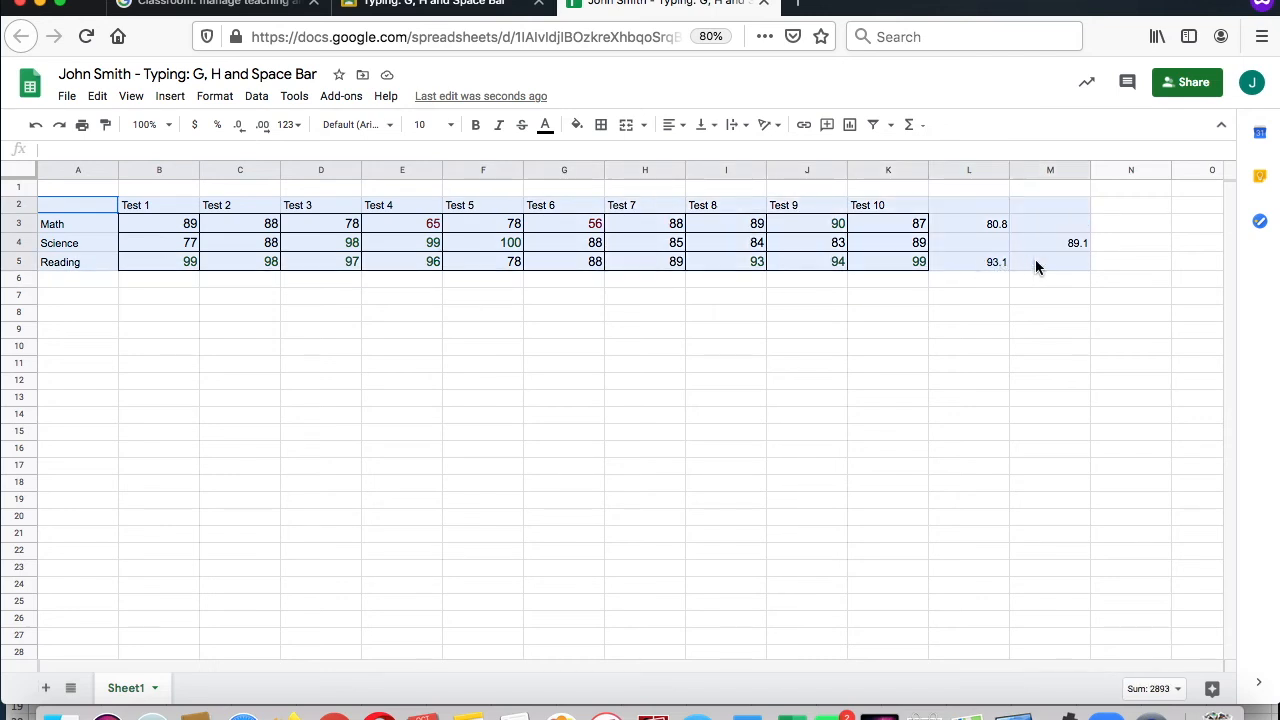
left_click(603, 126)
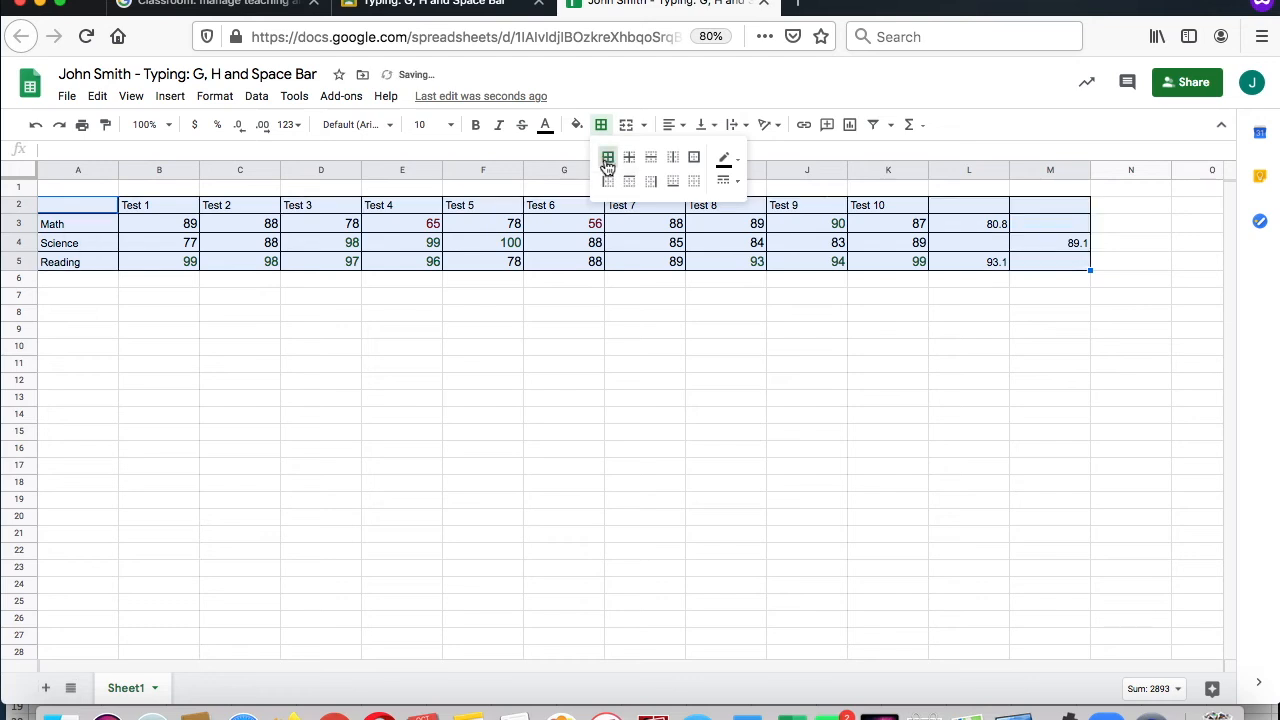
left_click(606, 161)
left_click(937, 268)
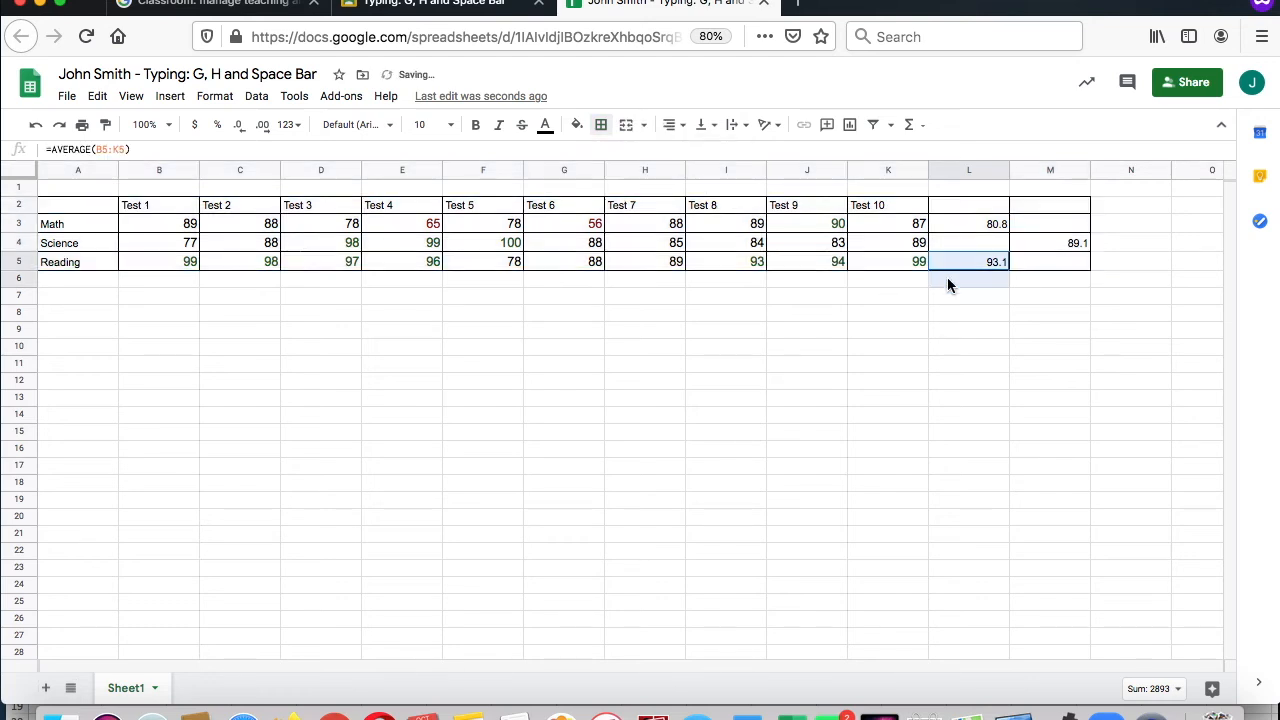
Step: Enter 89.1 as the Science average in L4 and delete the misplaced average in M4
left_click(993, 248)
type("89.")
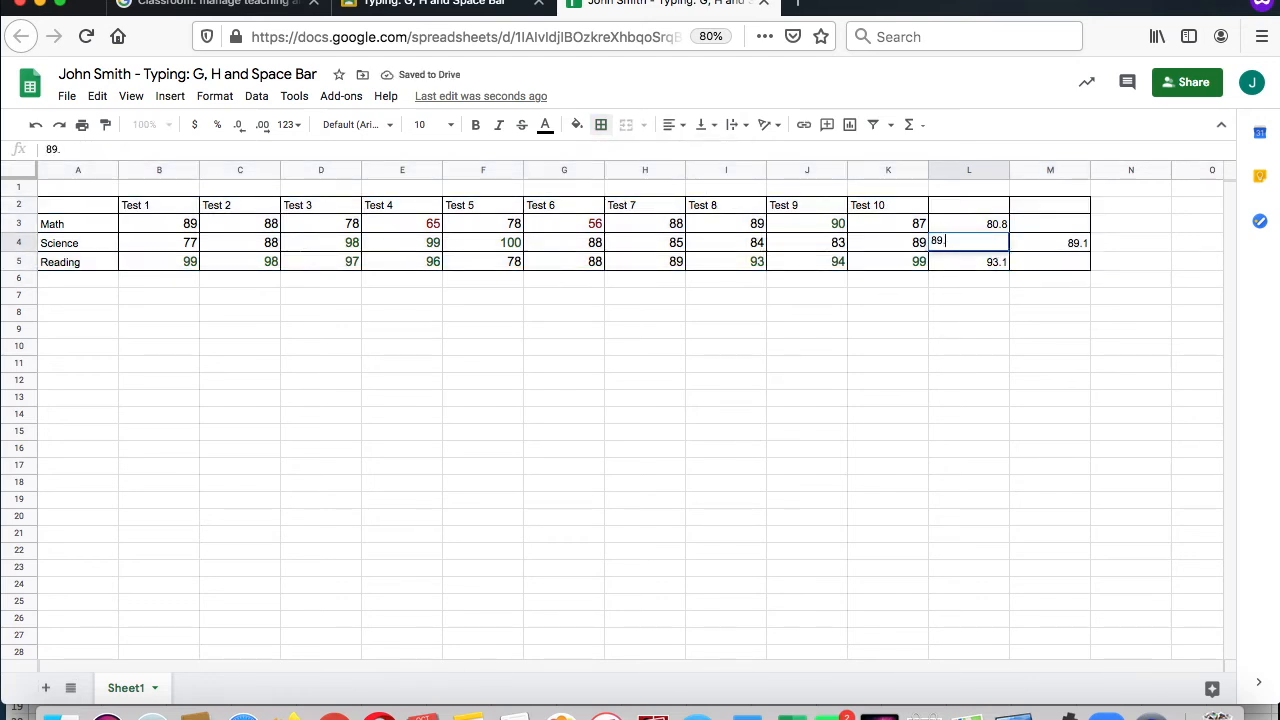
type("1")
key("Return")
left_click(1076, 245)
key("Delete")
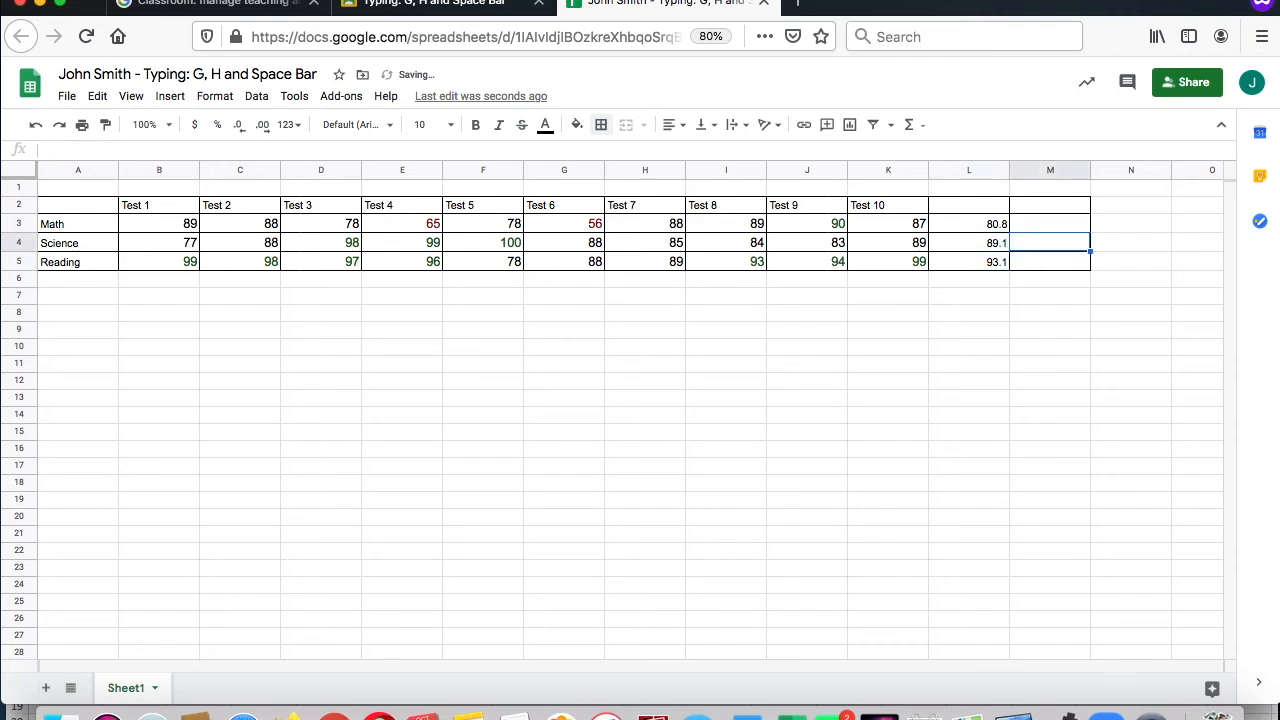
left_click(995, 399)
Step: Check the Math average formula in L3 and enter the heading Average in L2
double_click(996, 229)
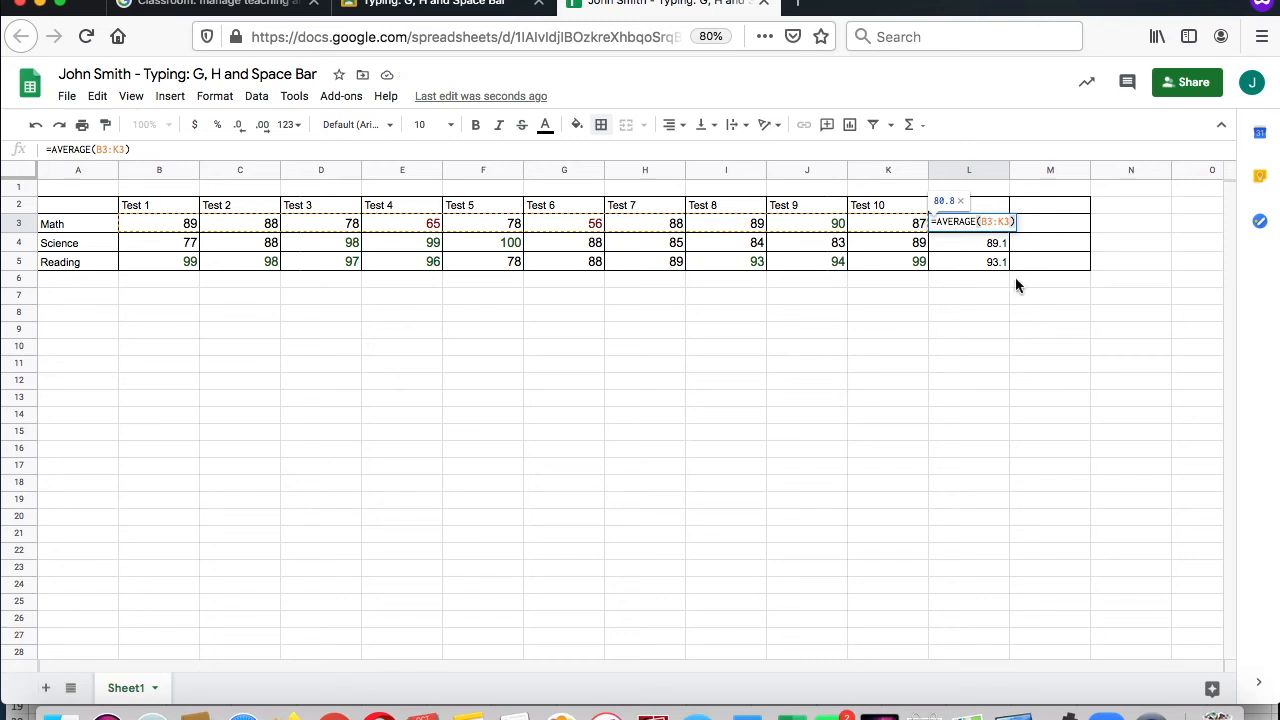
key("Return")
left_click(993, 398)
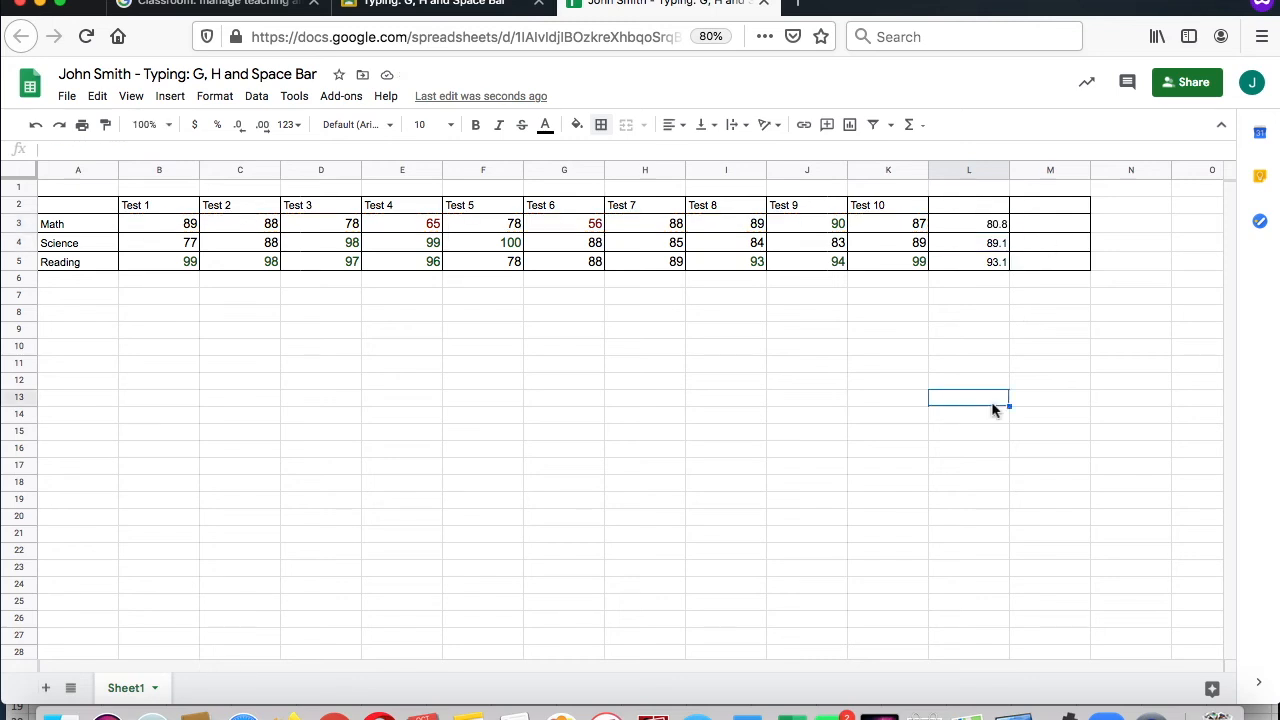
left_click(987, 205)
type("Average")
key("Return")
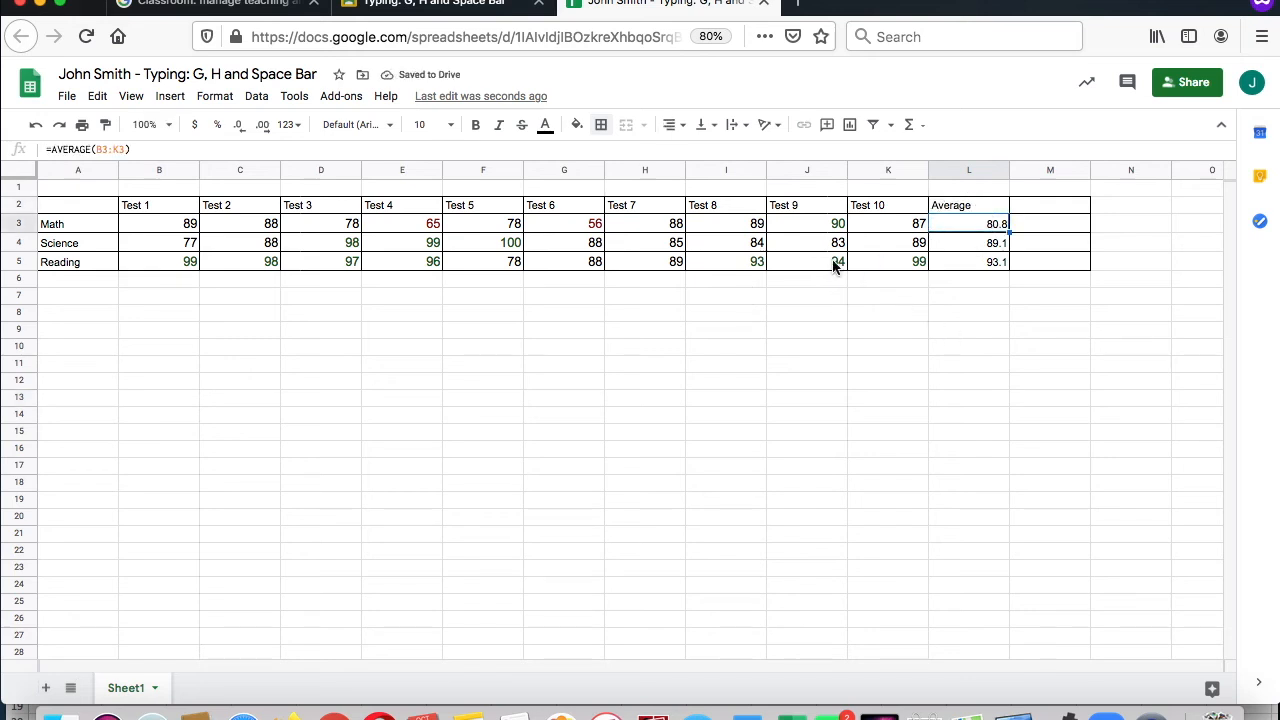
Step: Try Math scores of 78 and 5 for Test 7 in H3 to test the average
left_click(660, 230)
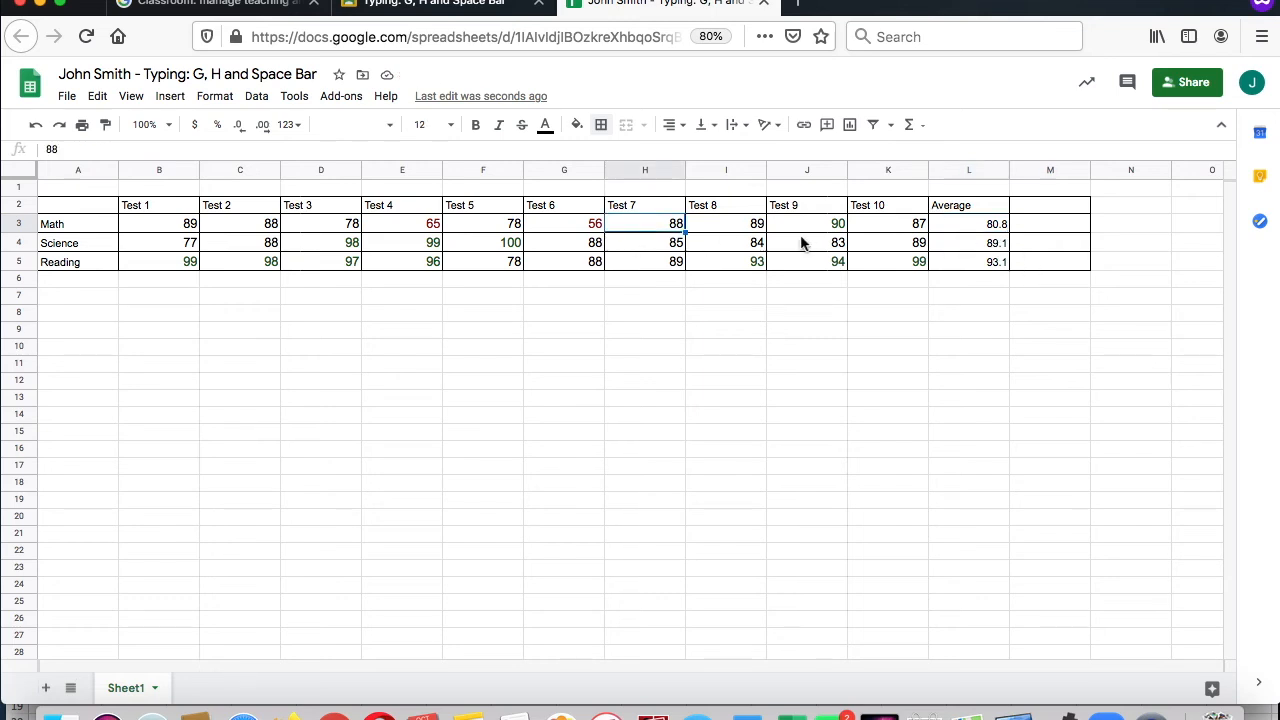
type("78")
key("Return")
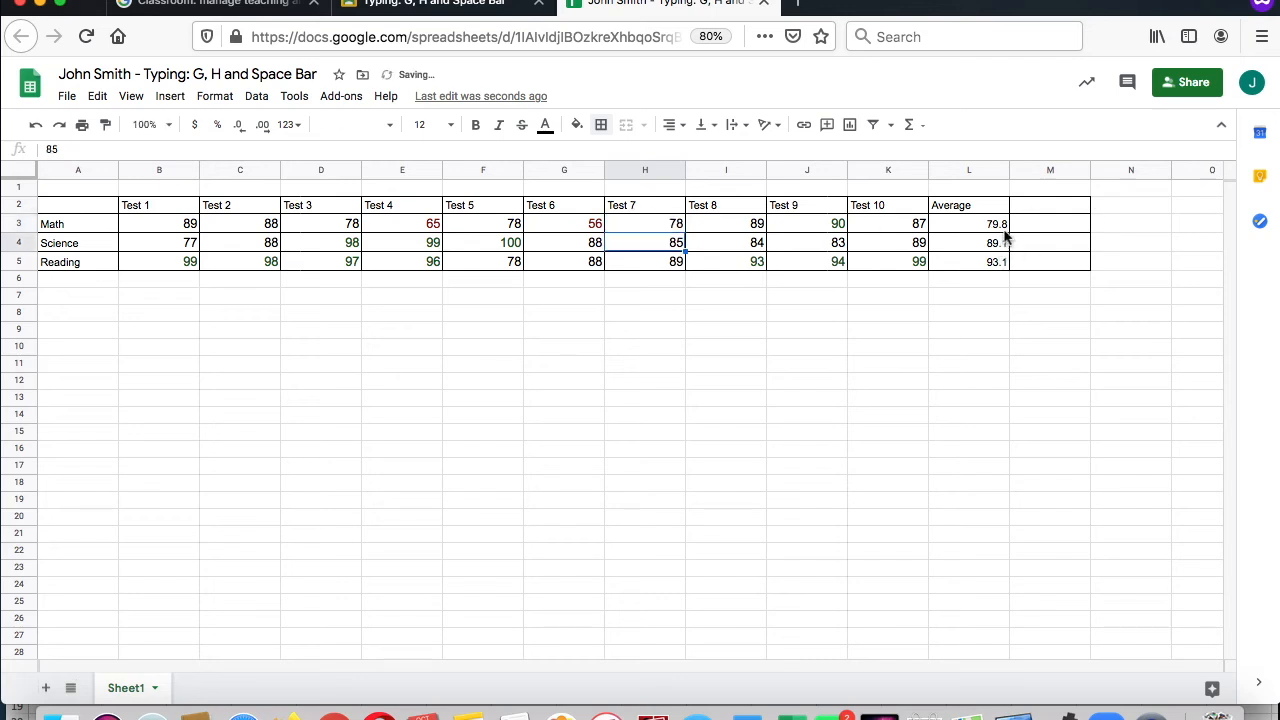
left_click(677, 225)
type("55")
key("Return")
Step: Set the Math score for Test 7 in H3 to 100
left_click(672, 230)
type("100")
key("Return")
Step: Fill the Test 5 heading cell with yellow and the Test 3 heading cell with orange
left_click(492, 205)
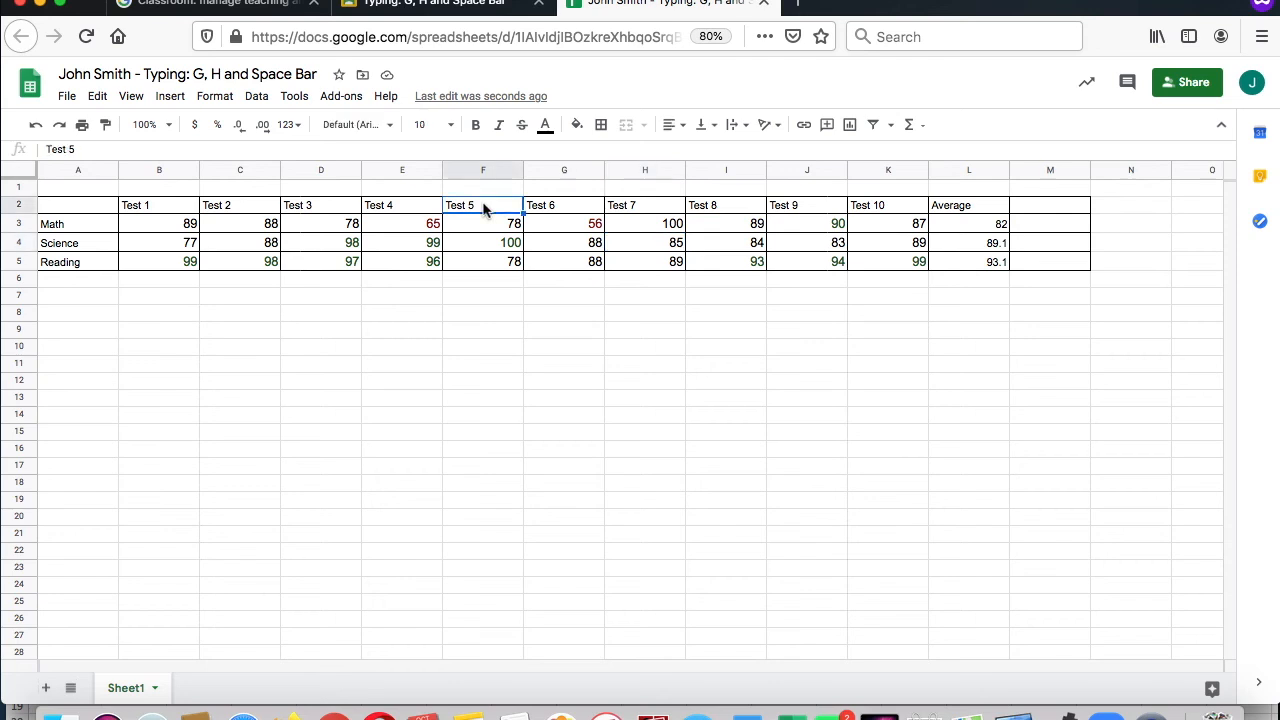
left_click(577, 125)
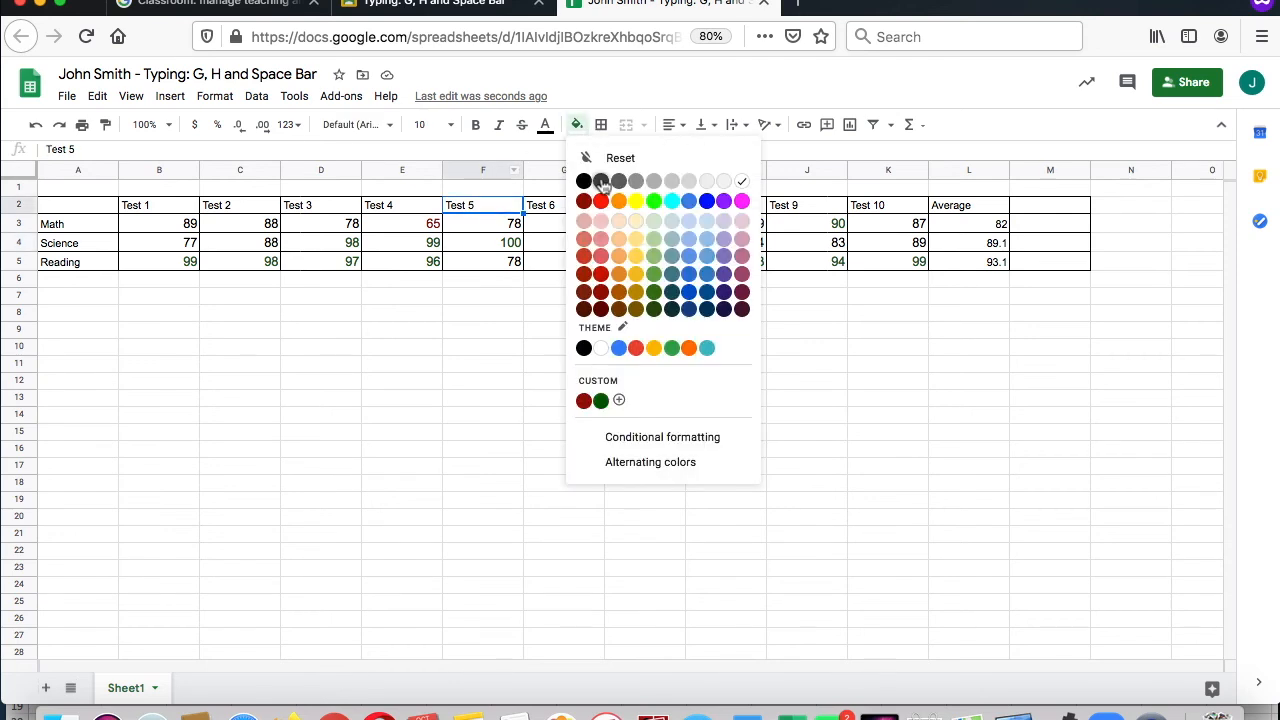
left_click(636, 201)
left_click(334, 208)
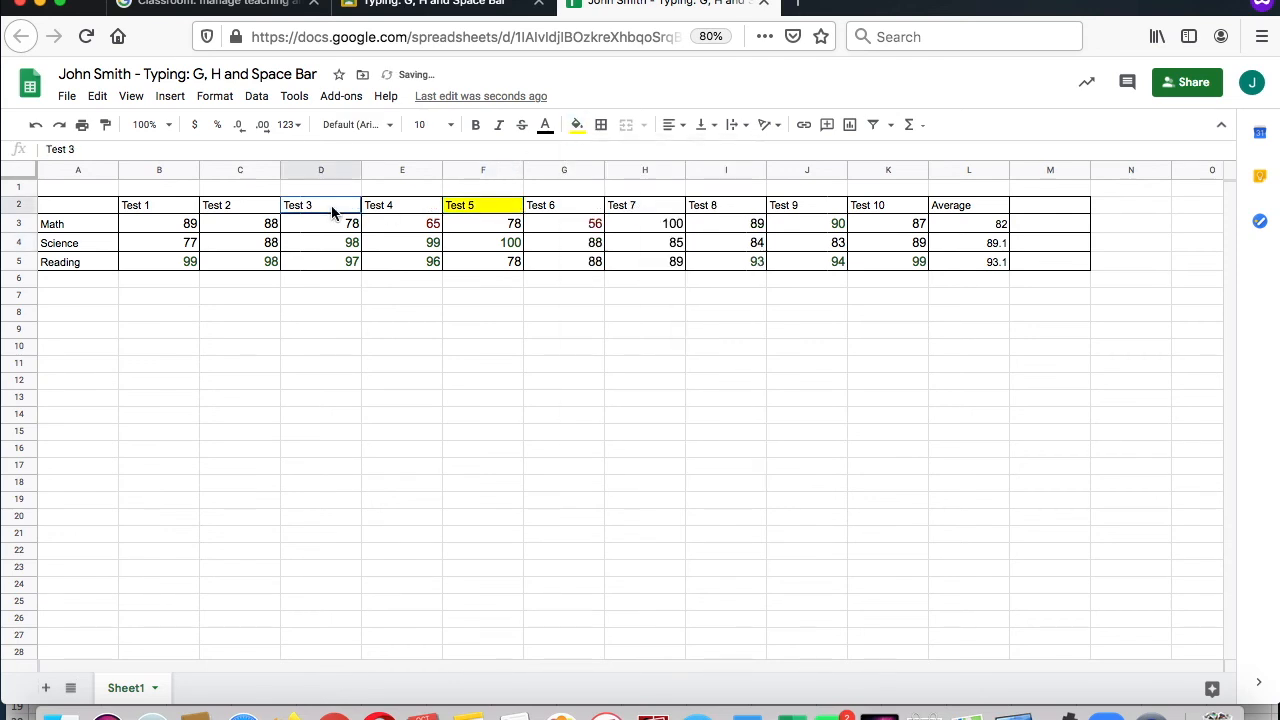
left_click(580, 127)
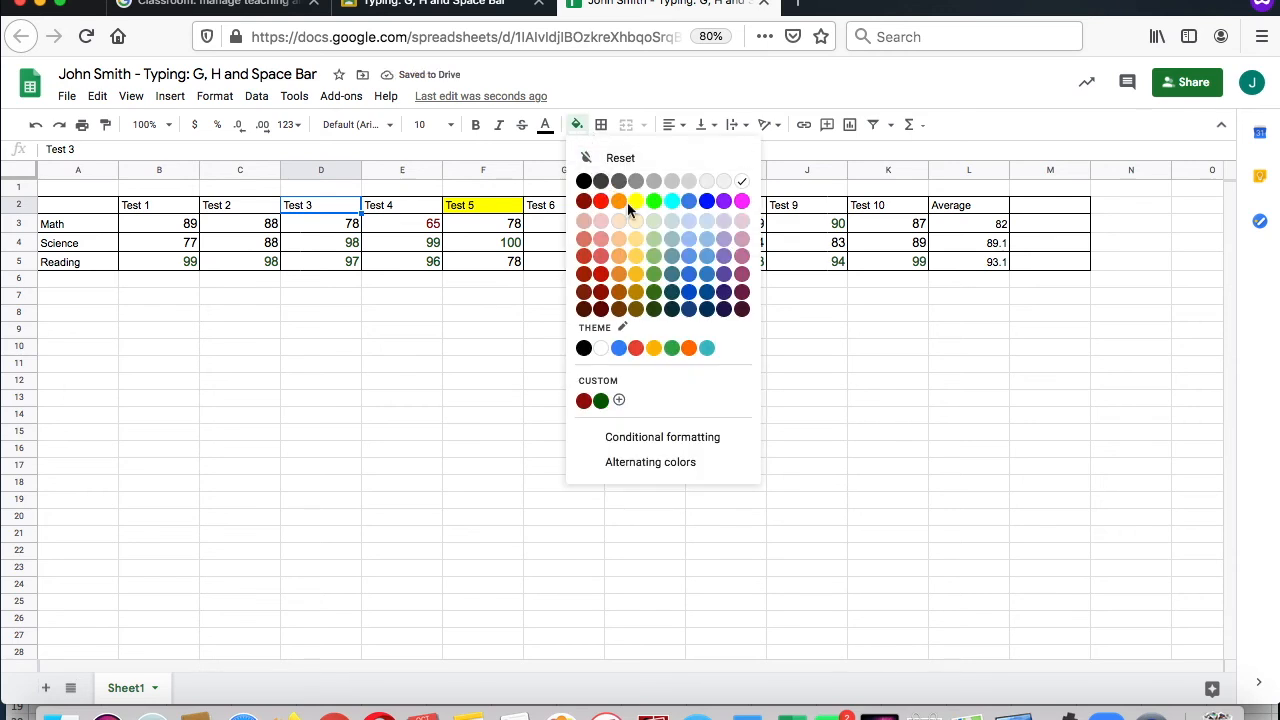
left_click(627, 202)
left_click(518, 381)
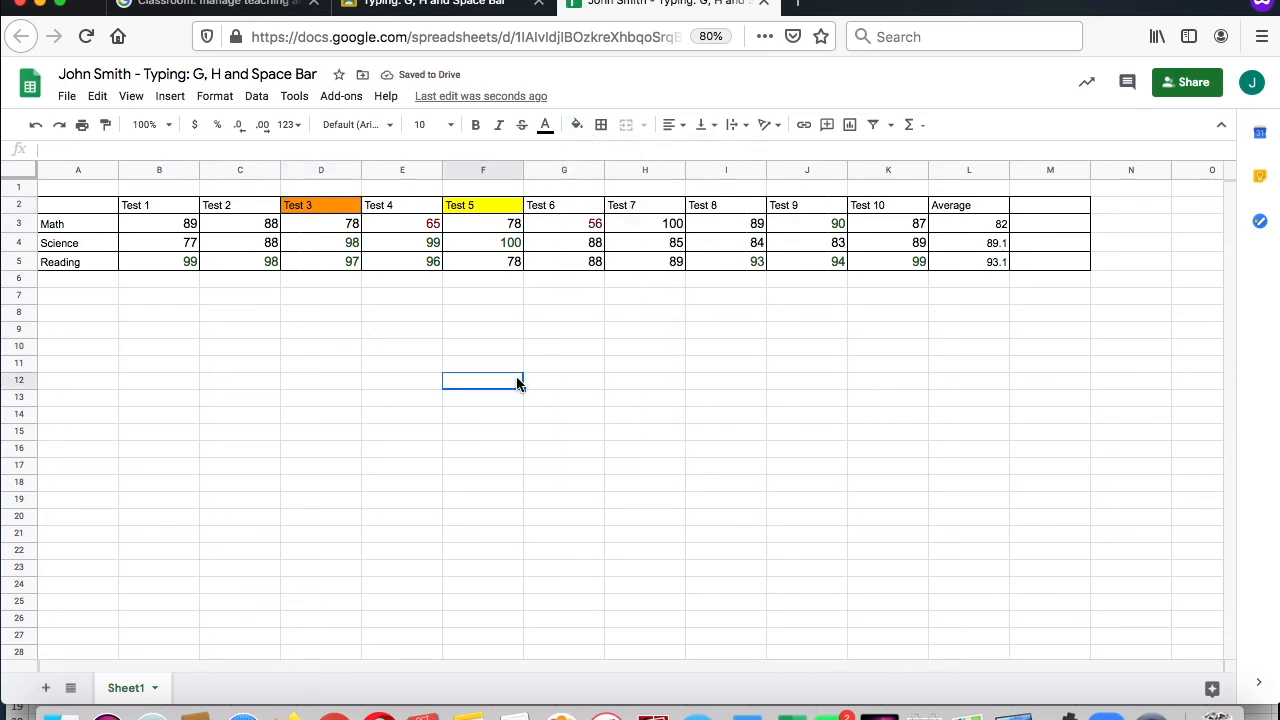
Step: Create a conditional formatting rule for B3:L5 that formats cells greater than 88
left_click_drag(188, 224, 992, 263)
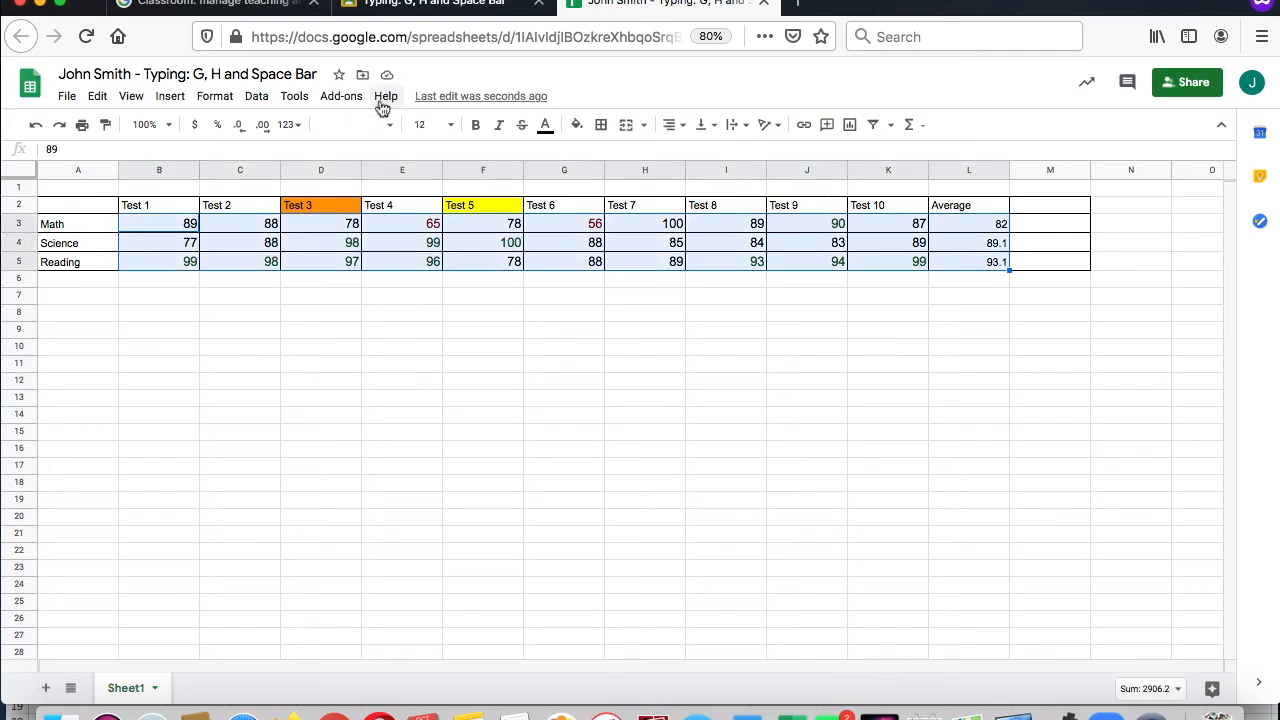
left_click(257, 97)
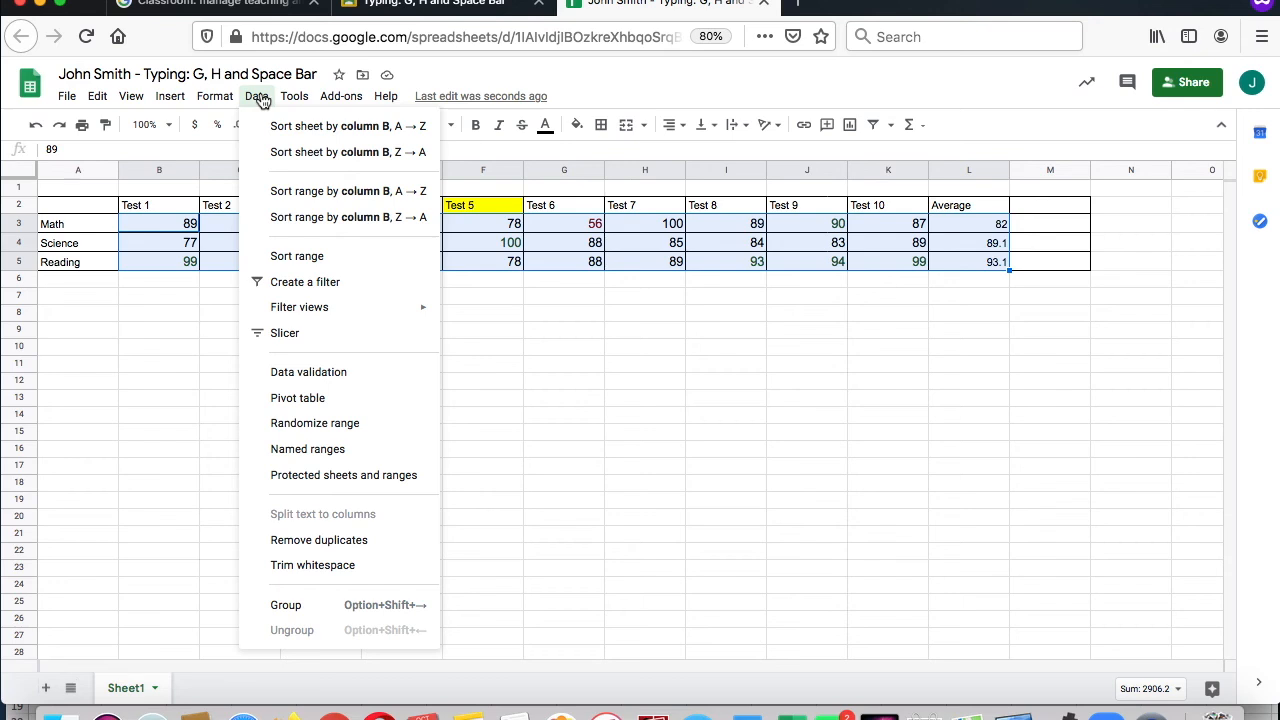
mouse_move(229, 105)
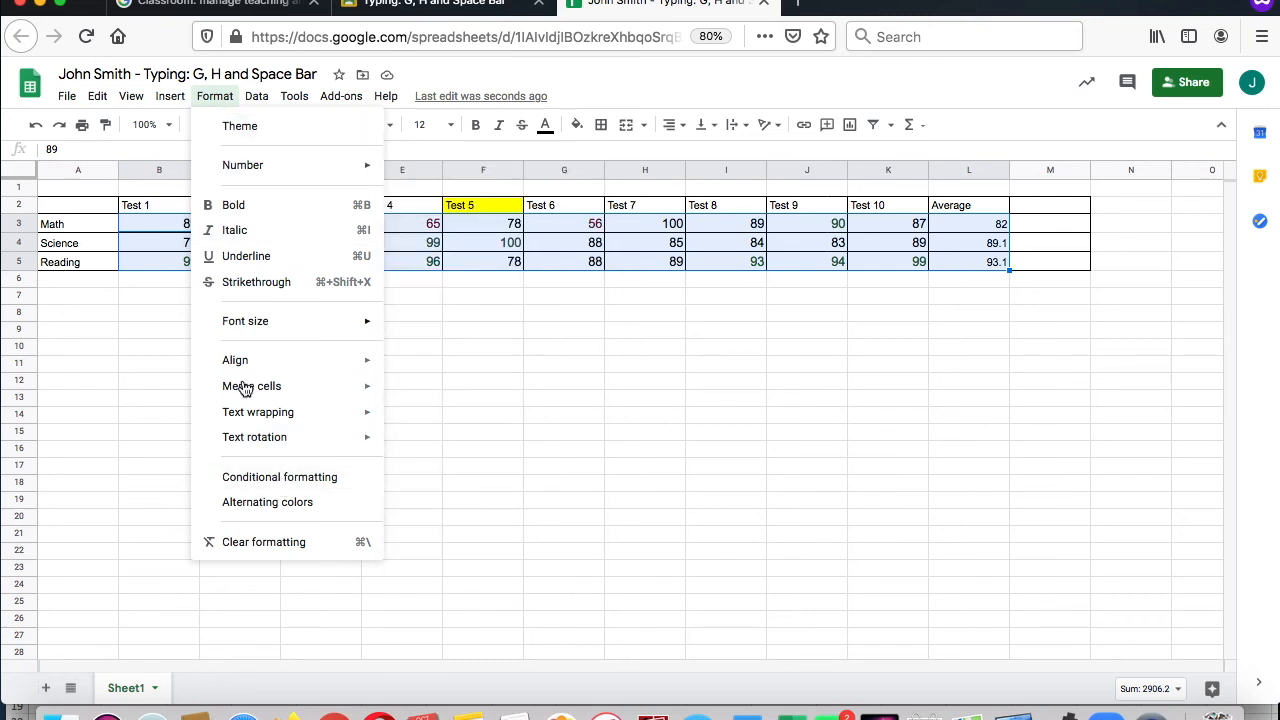
left_click(266, 481)
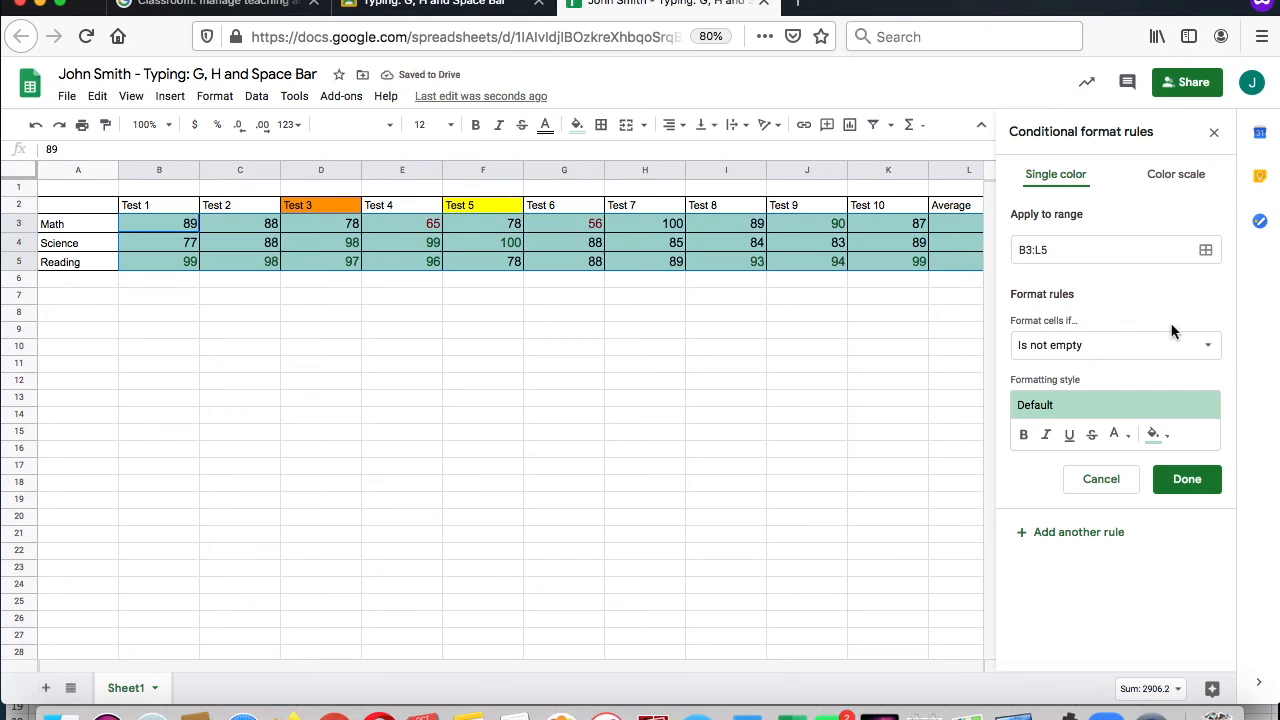
left_click(1209, 345)
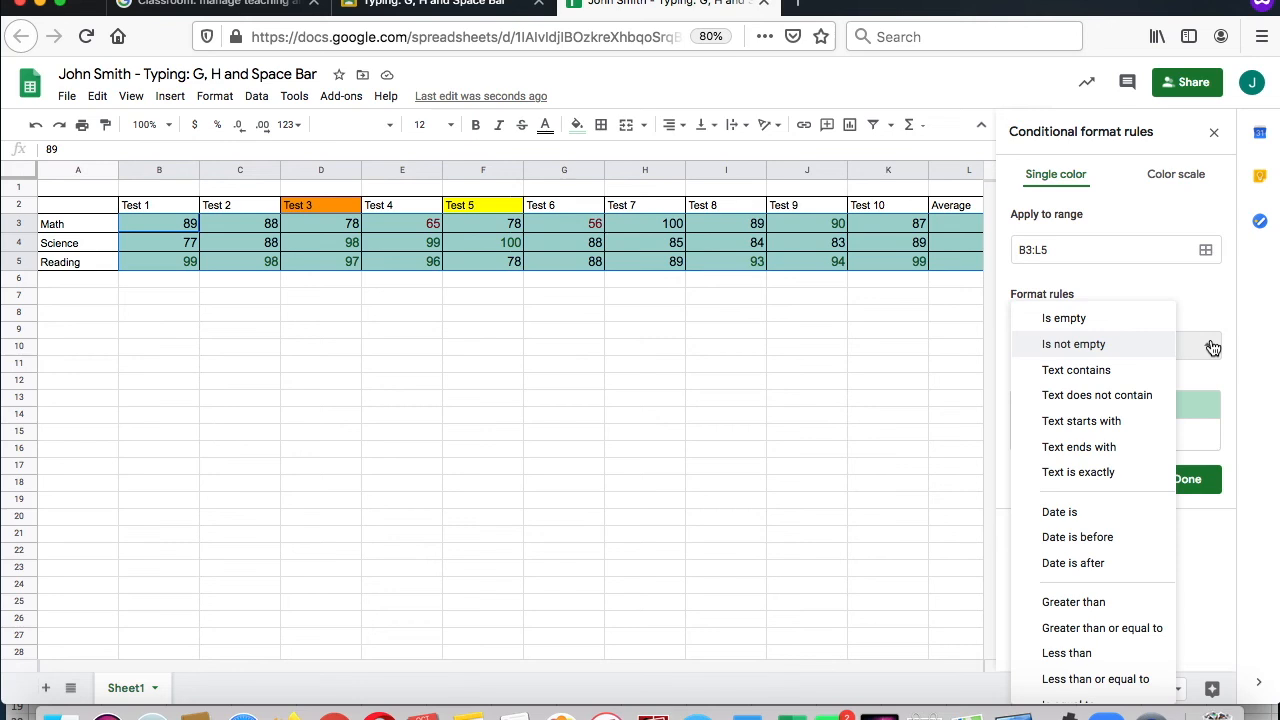
left_click(1079, 601)
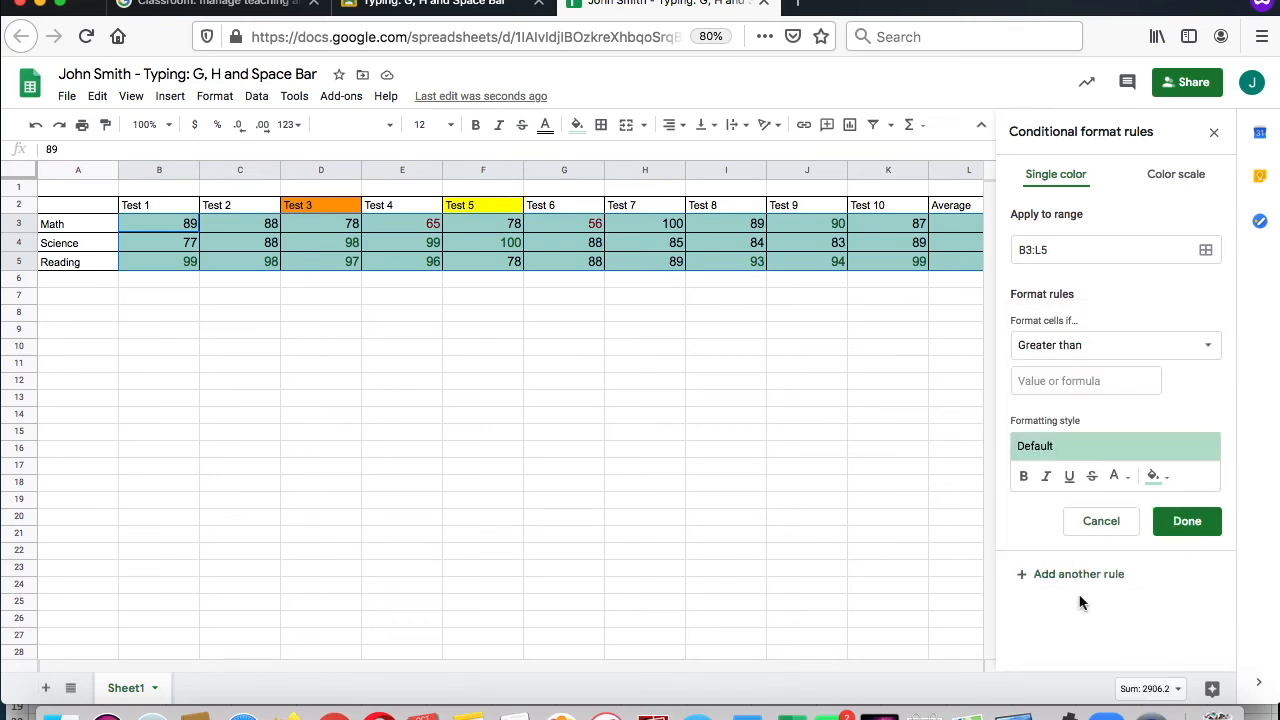
left_click(1091, 389)
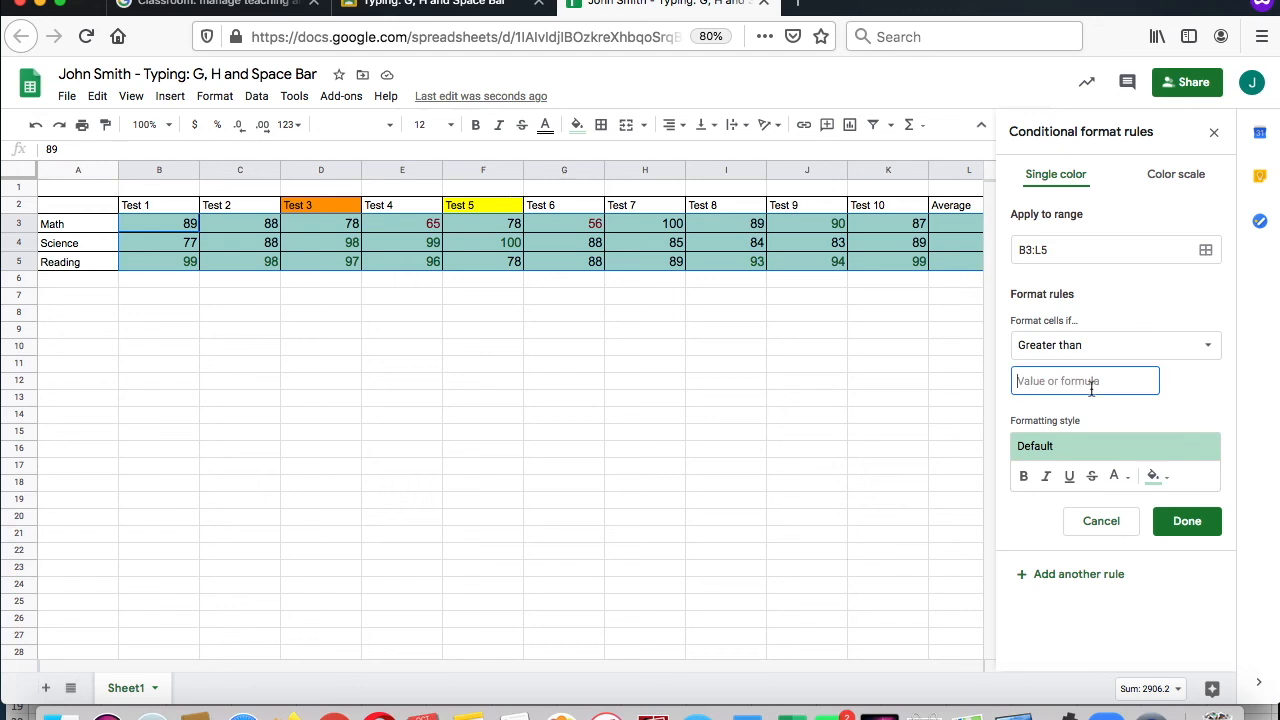
type("88")
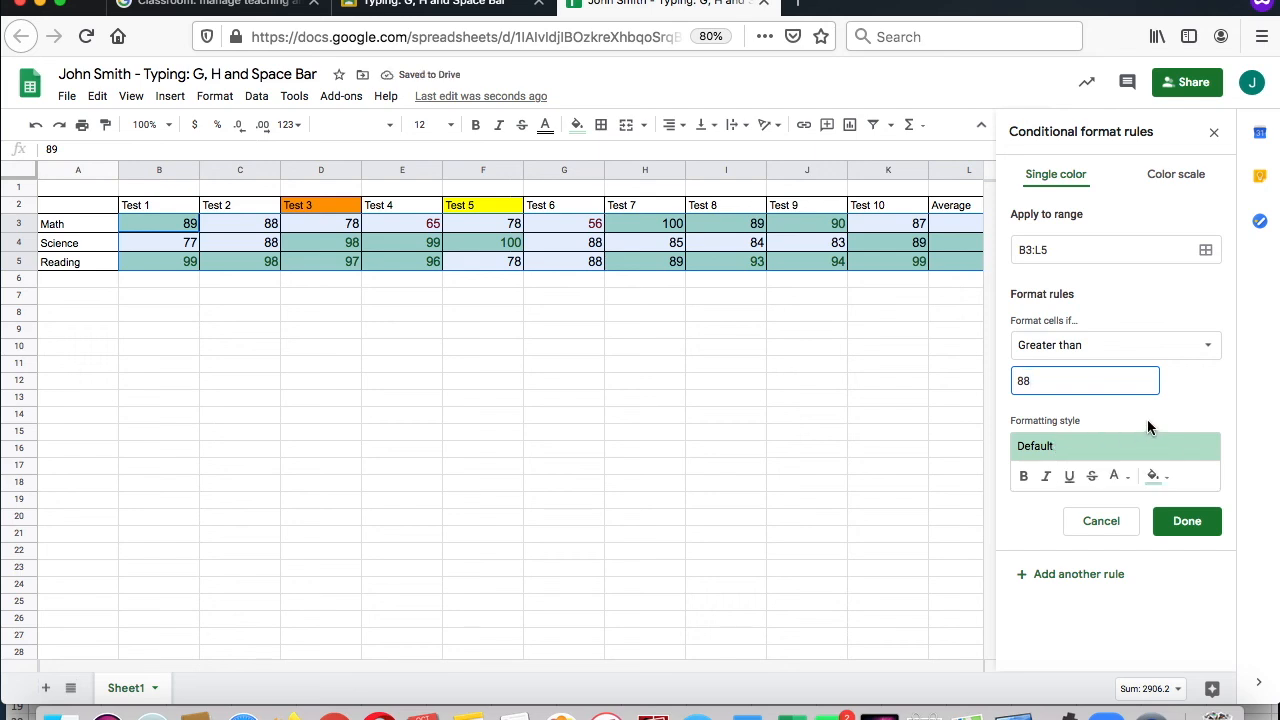
Step: Give the conditional formatting rule the default green fill style and save it
left_click(1072, 452)
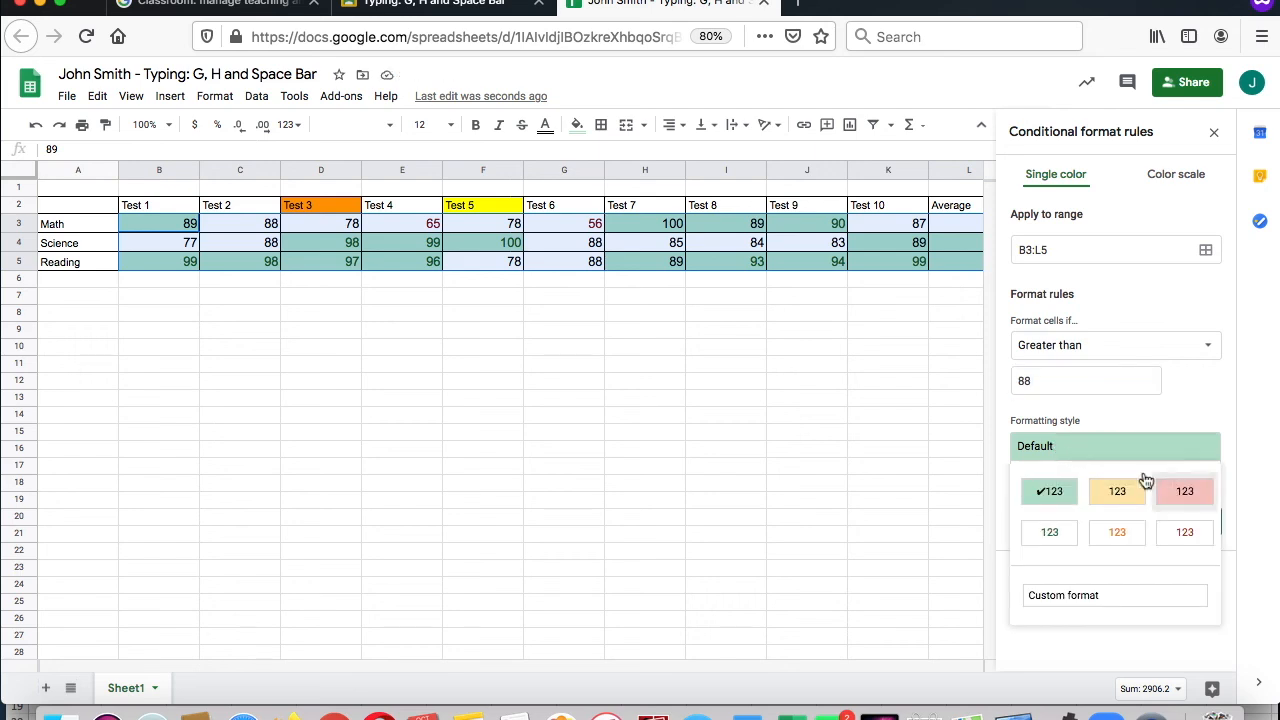
left_click(1052, 490)
left_click(1180, 521)
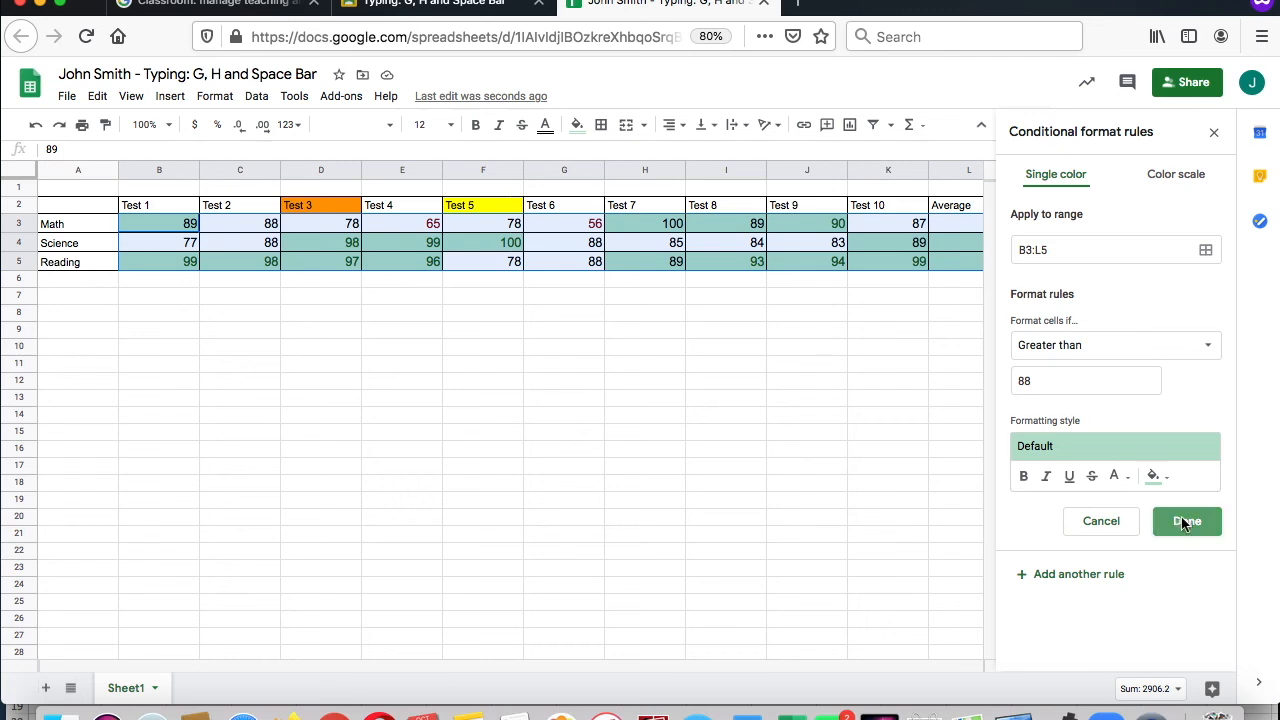
left_click(697, 385)
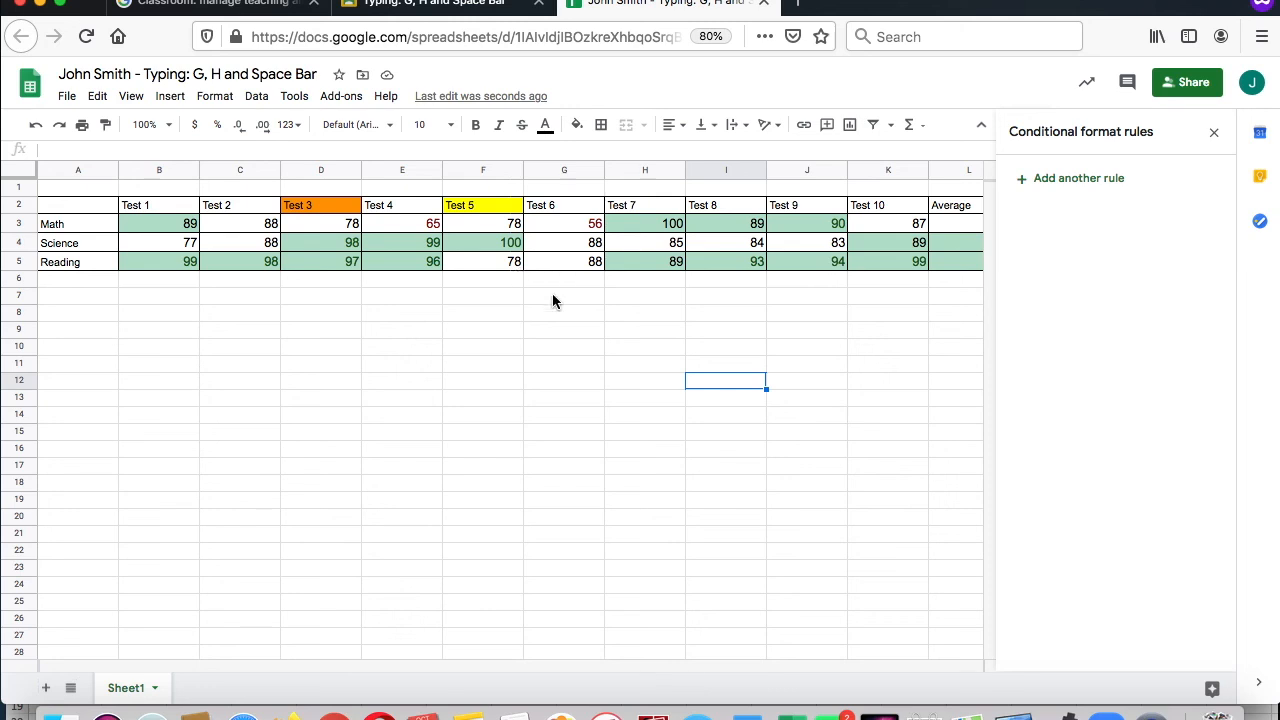
scroll(360, 279, "right", 3)
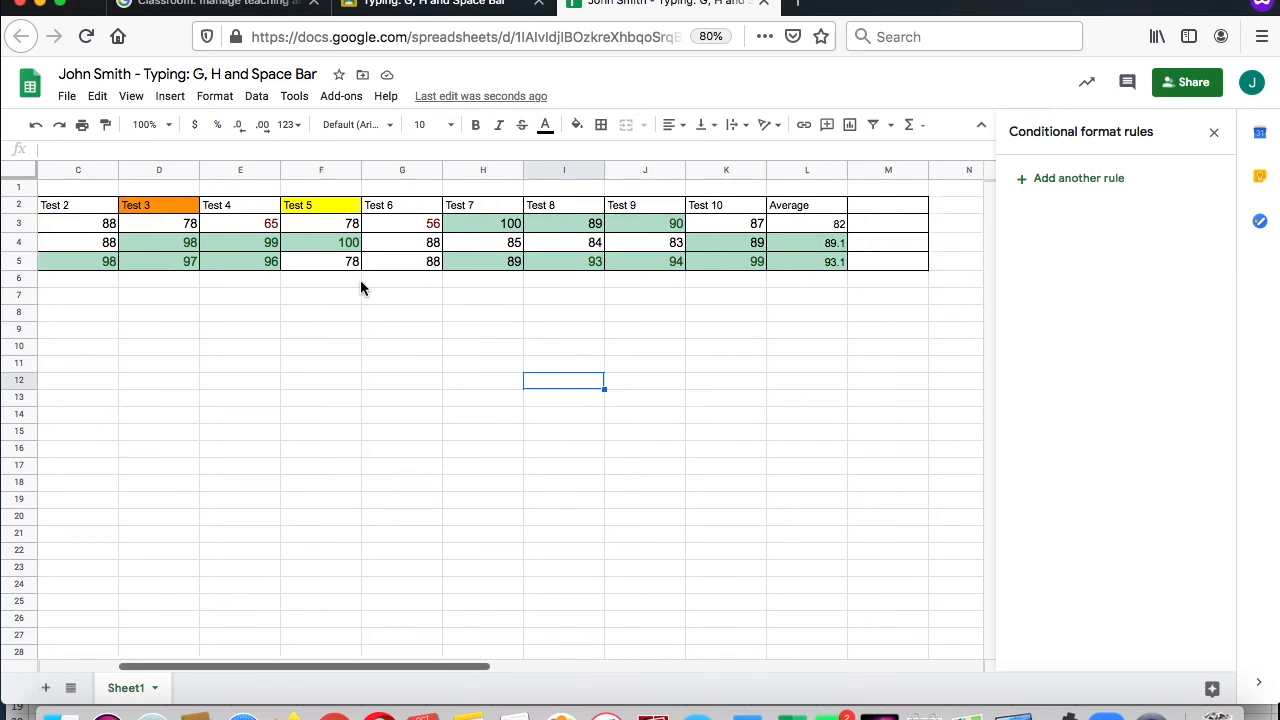
scroll(360, 288, "right", 2)
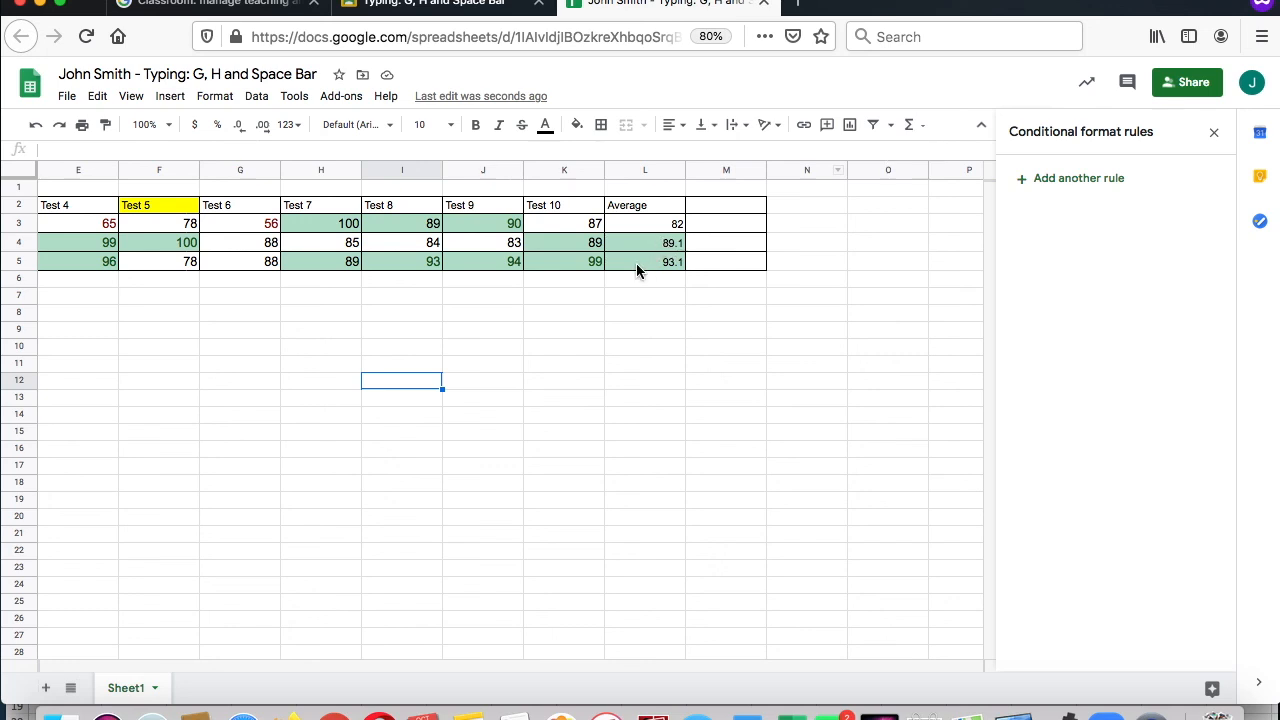
scroll(636, 263, "left", 4)
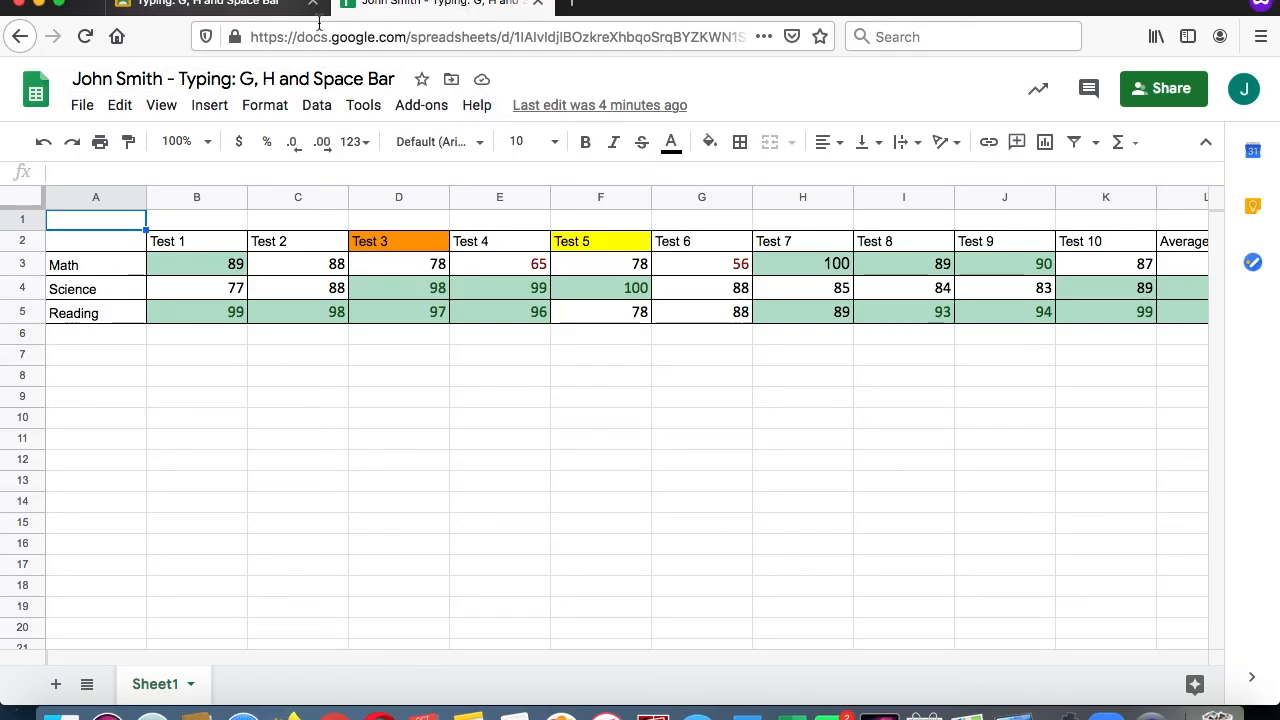
Step: Switch to the Typing: G, H and Space Bar assignment in Google Classroom and view the recent Google Drive files available to attach
left_click(265, 4)
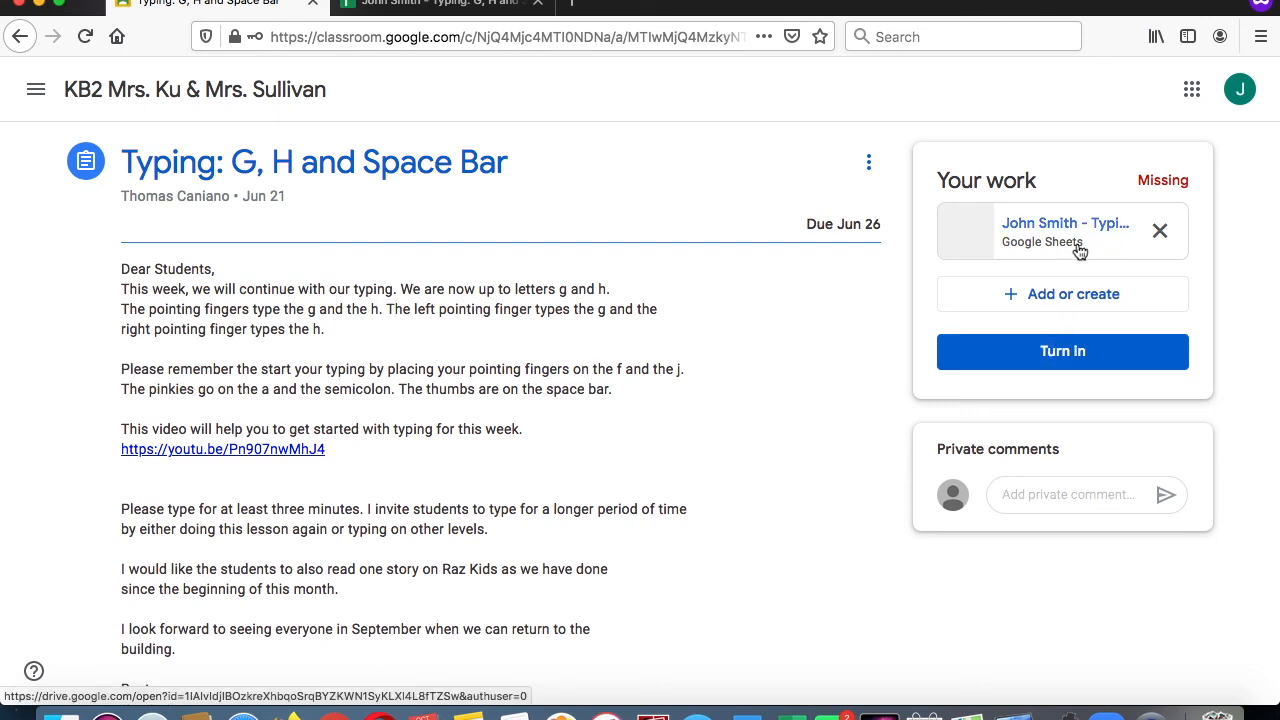
left_click(1042, 305)
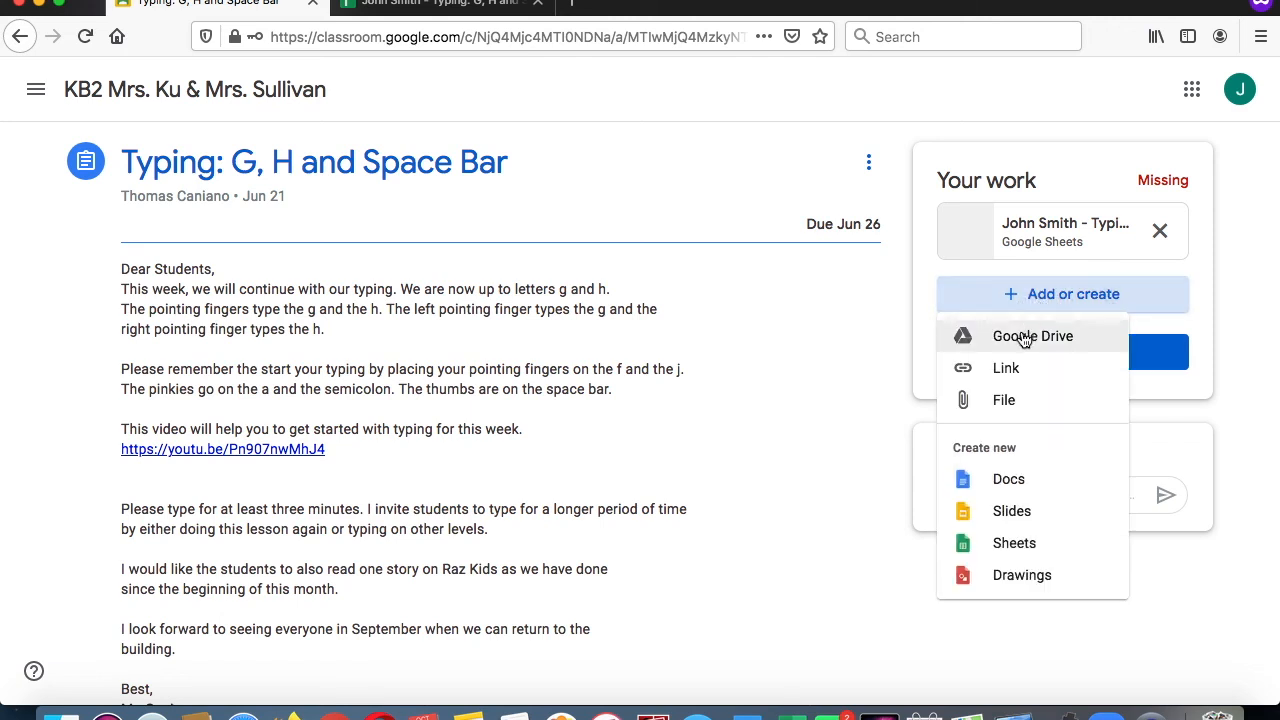
left_click(1023, 338)
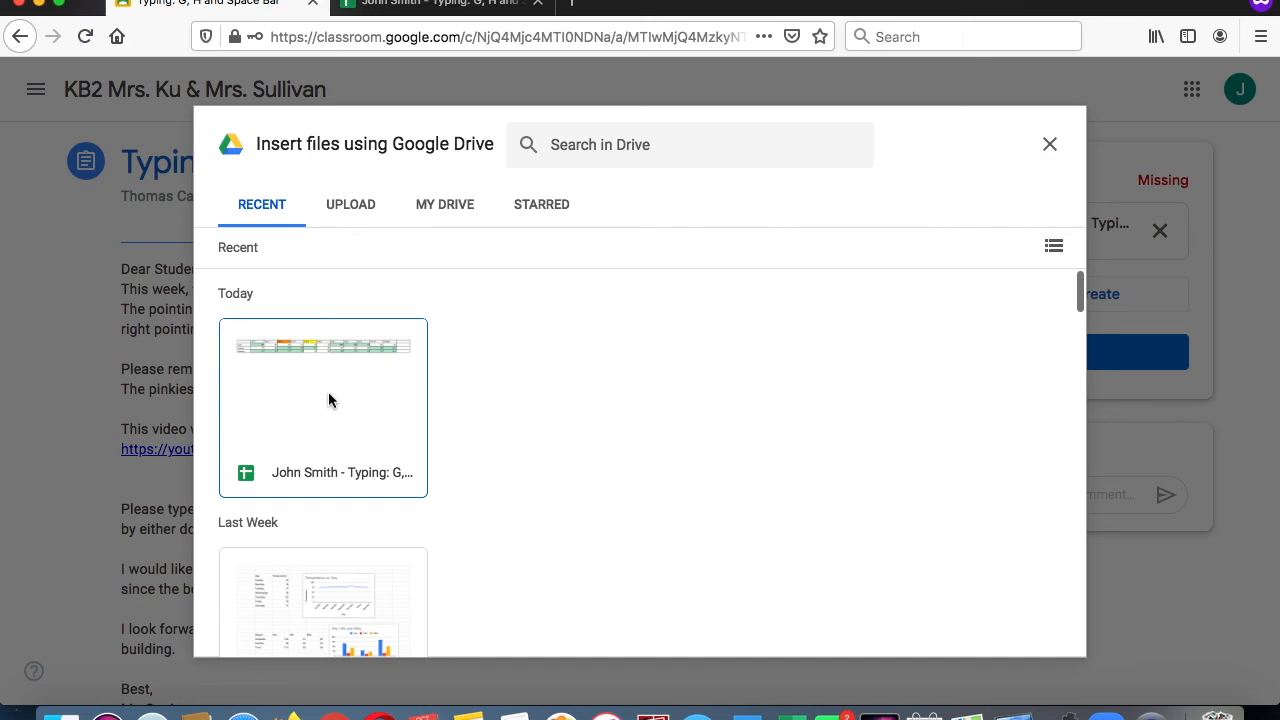
left_click(1050, 145)
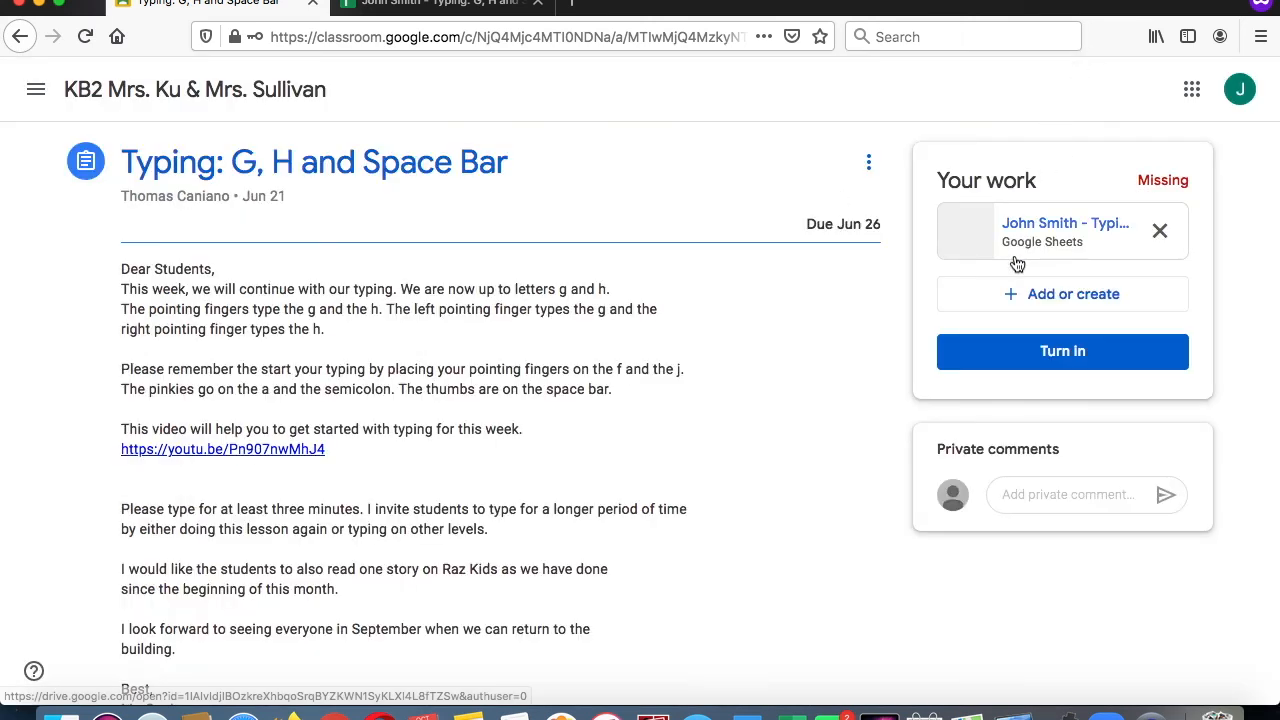
Step: Start adding a file attachment to the student work of the Typing: G, H and Space Bar assignment
left_click(1010, 304)
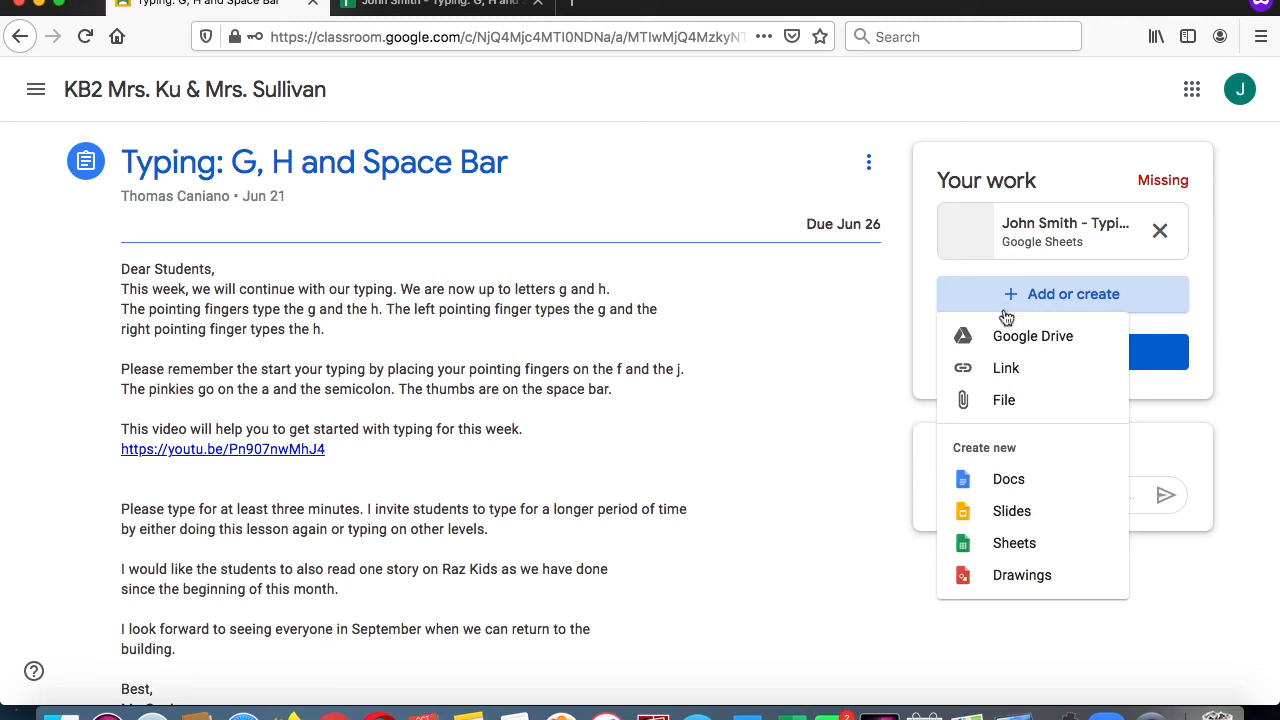
left_click(990, 402)
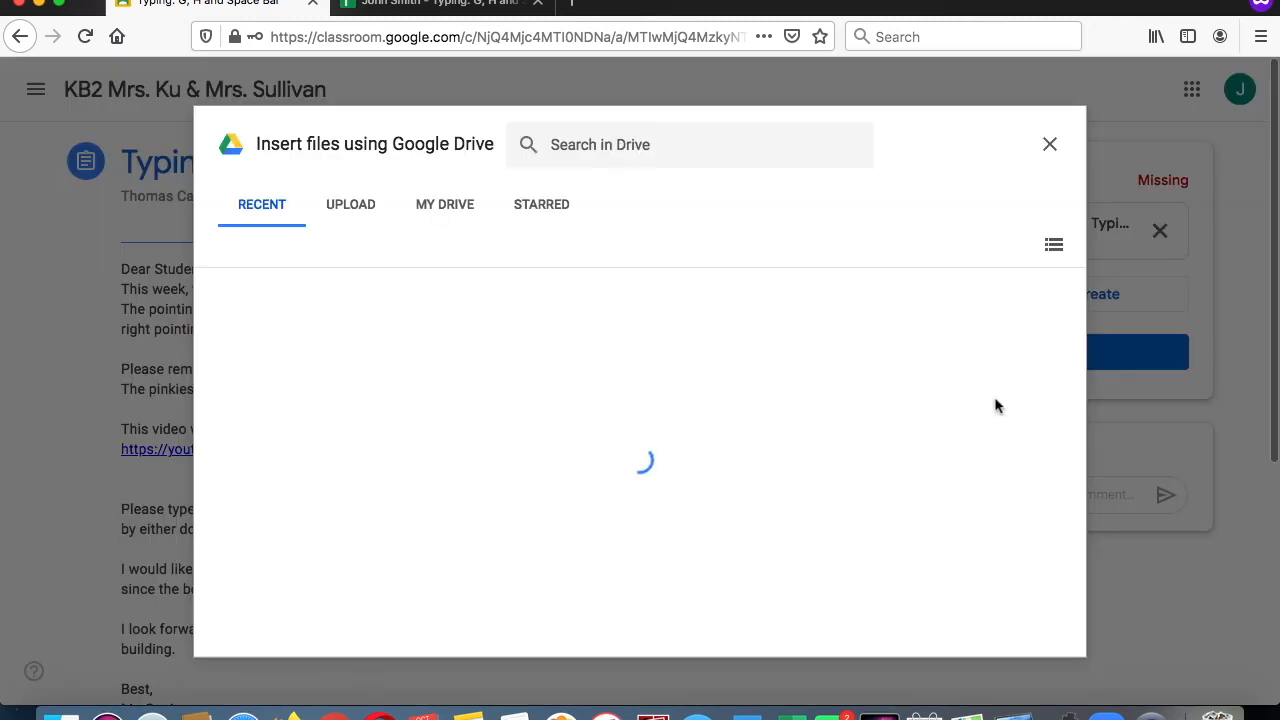